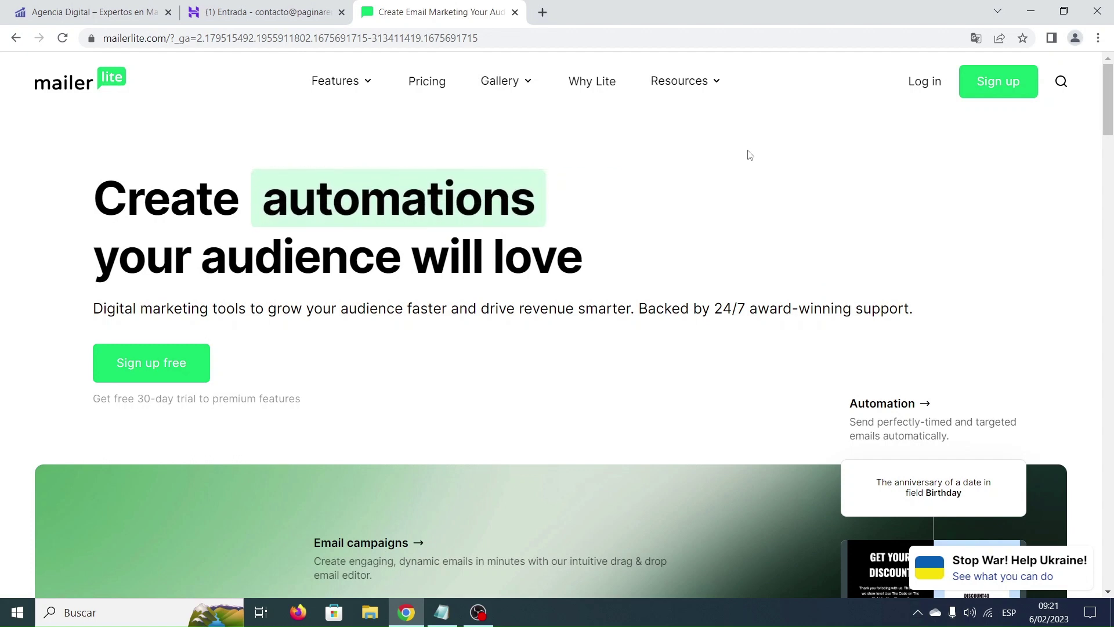
{"action": "left_click", "coordinate": [442, 612]}
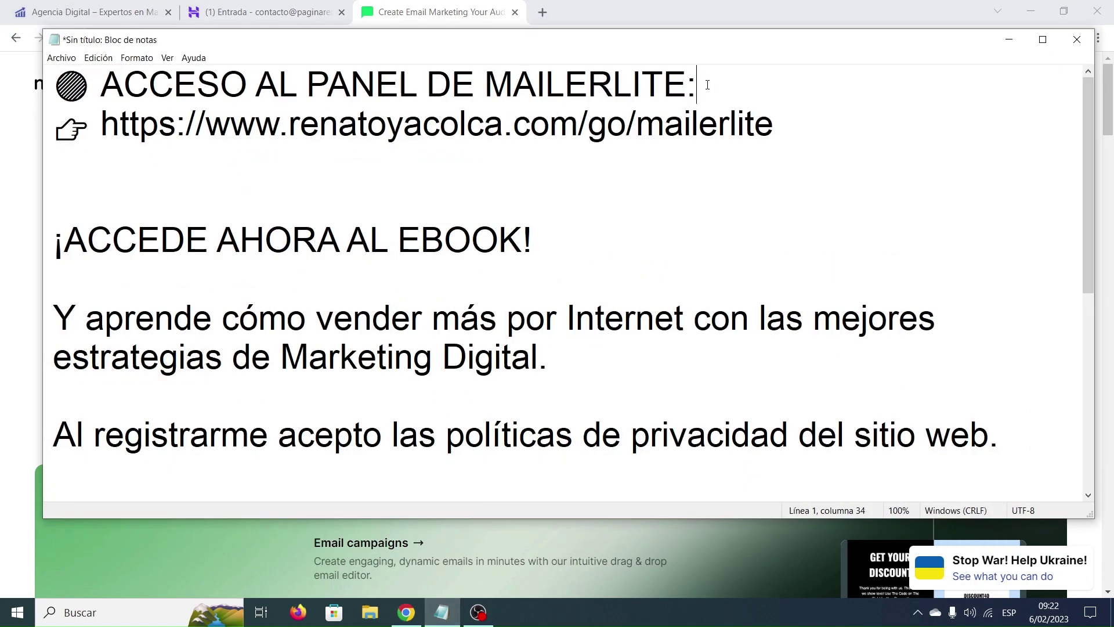
{"action": "left_click_drag", "start_coordinate": [812, 126], "coordinate": [105, 130]}
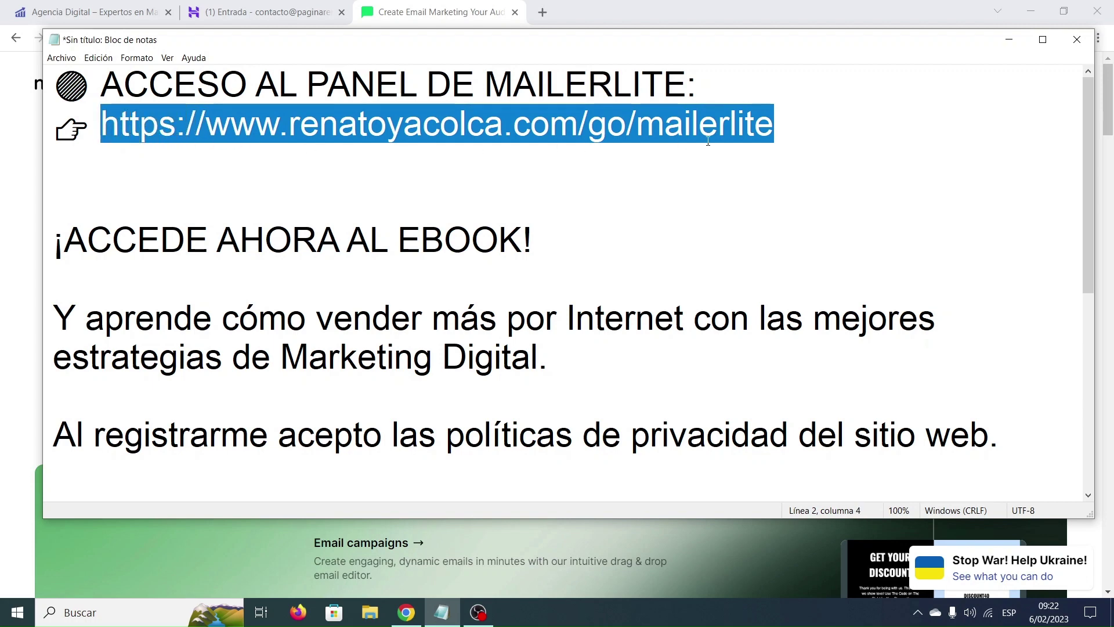
{"action": "left_click", "coordinate": [1009, 40]}
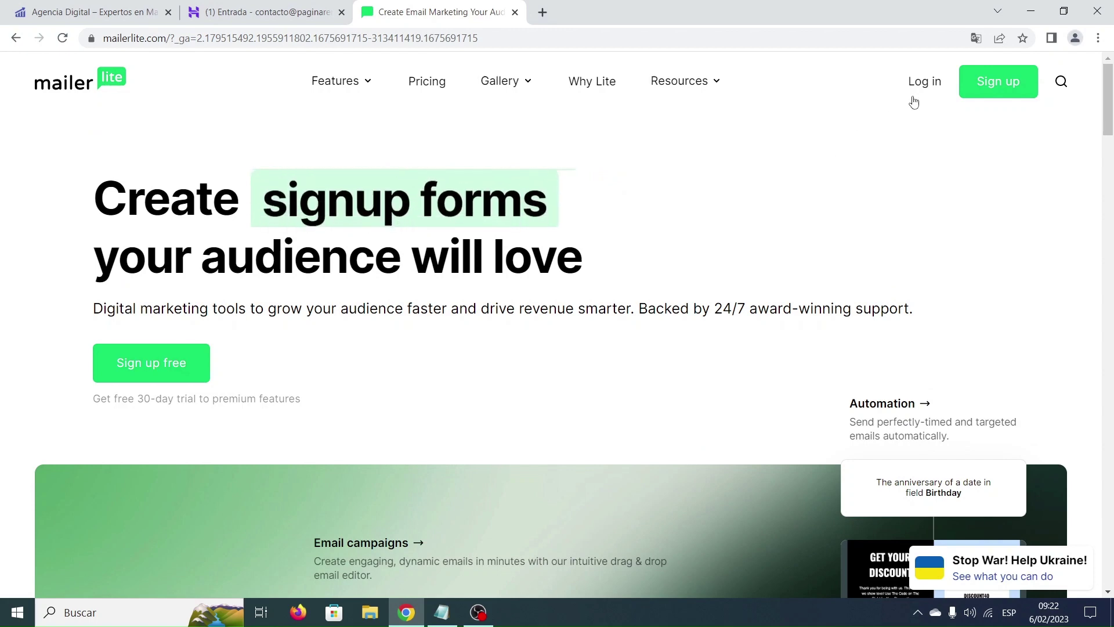
Log in to MailerLite with the account e-mail and password to reach the Dashboard.
{"action": "left_click", "coordinate": [926, 84]}
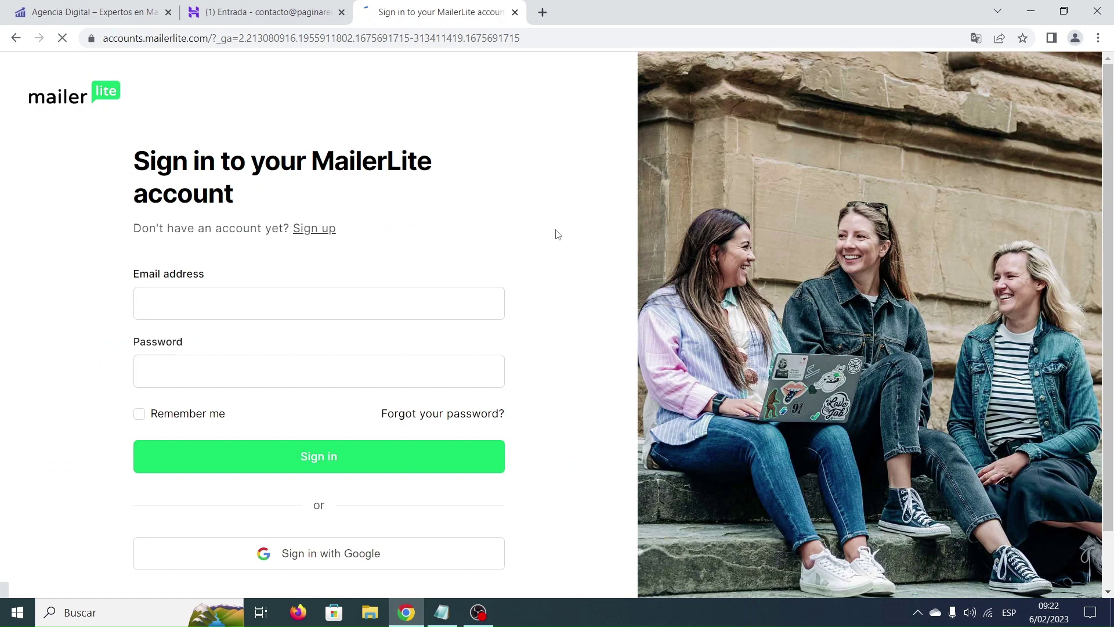
{"action": "left_click", "coordinate": [443, 291]}
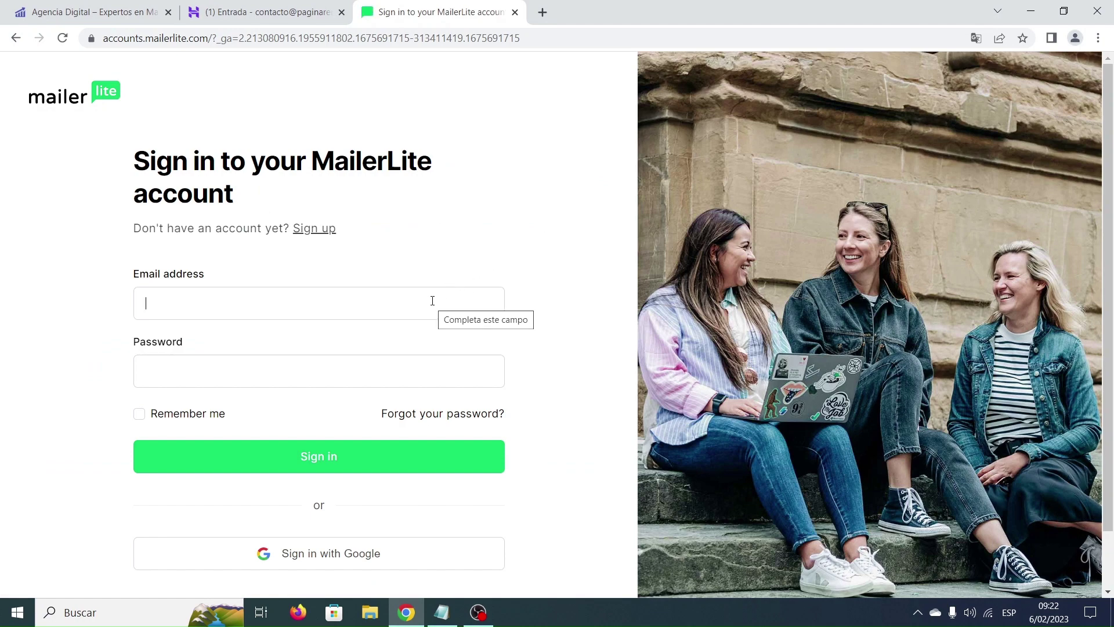
{"action": "left_click", "coordinate": [363, 303]}
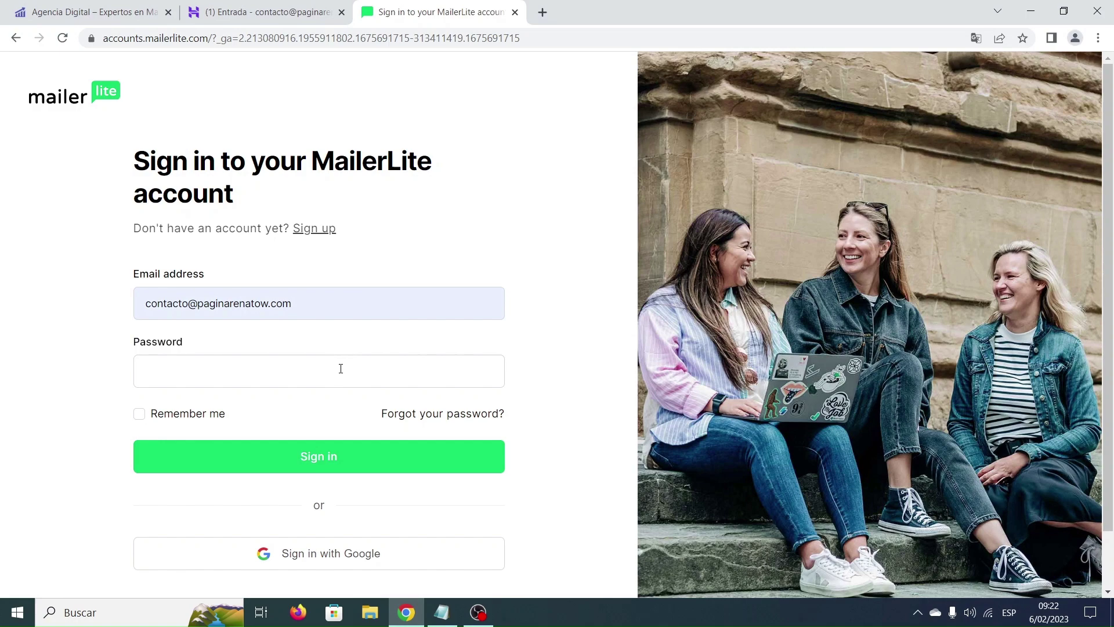
{"action": "key", "text": "ctrl+v"}
{"action": "left_click", "coordinate": [334, 461]}
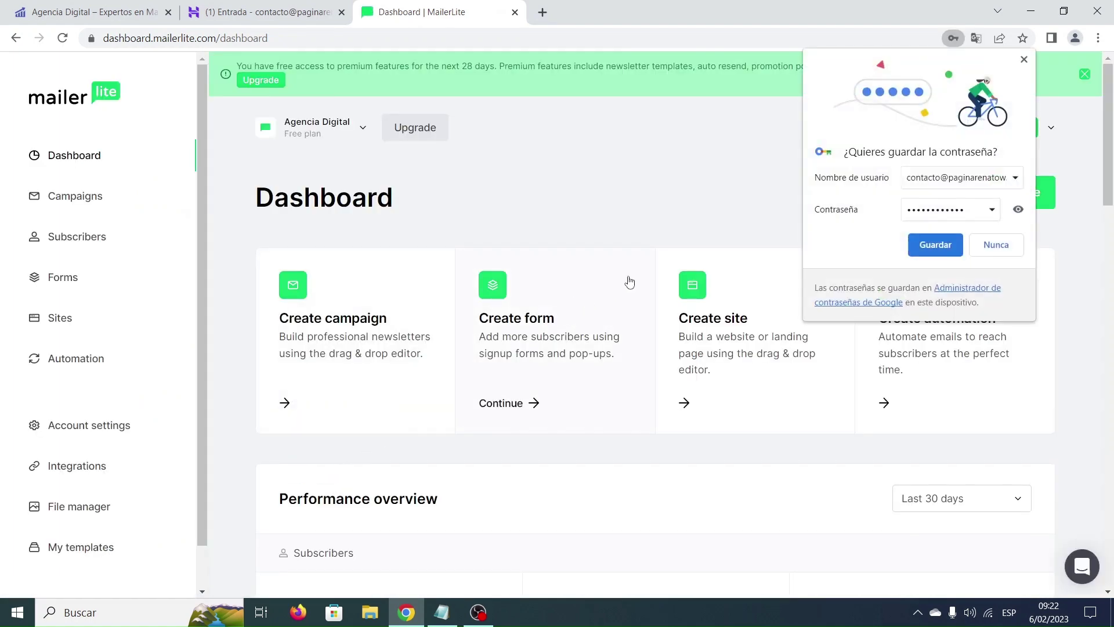
Dismiss Chrome's password prompt and add a subscriber group named 'Landing PDF' under Subscribers › Groups.
{"action": "left_click", "coordinate": [1024, 59]}
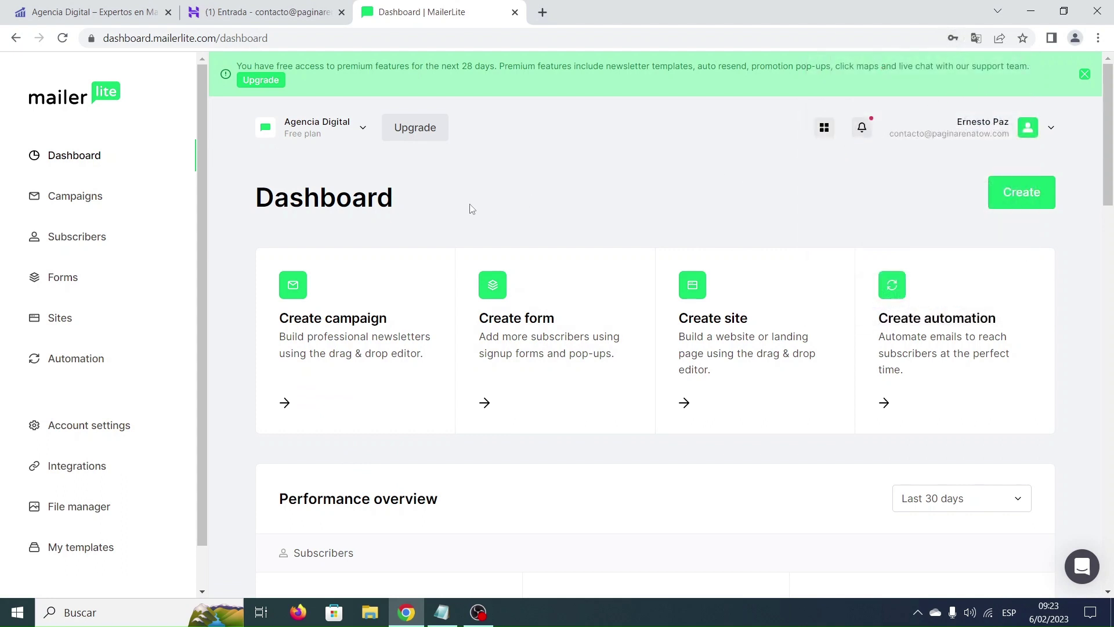
{"action": "left_click", "coordinate": [81, 242]}
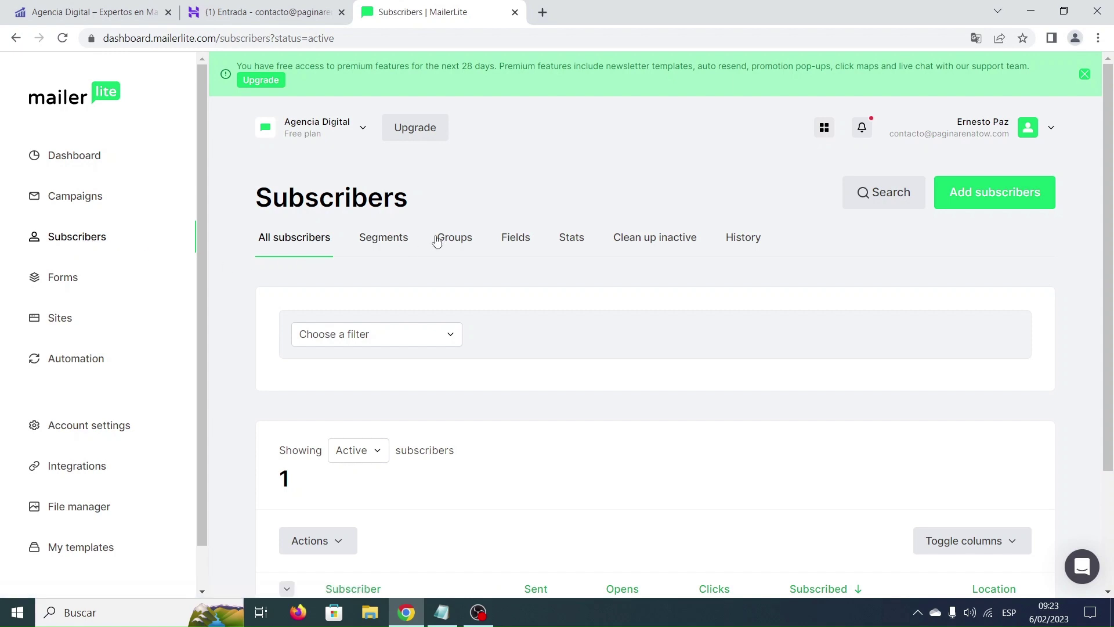
{"action": "left_click", "coordinate": [464, 239]}
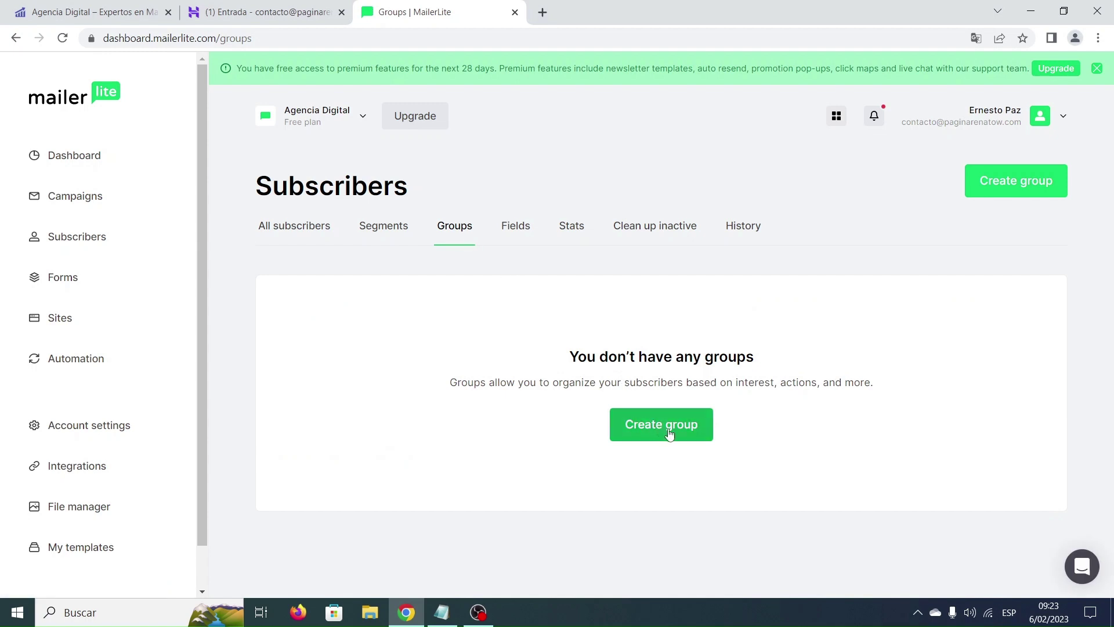
{"action": "left_click", "coordinate": [1011, 184]}
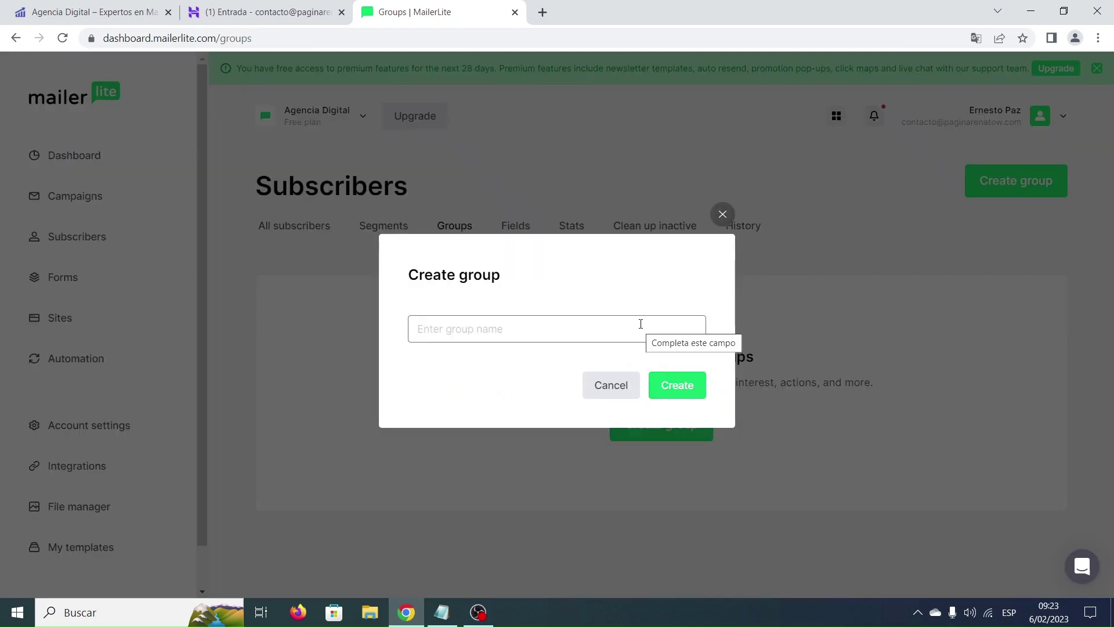
{"action": "type", "text": "Landing PDF"}
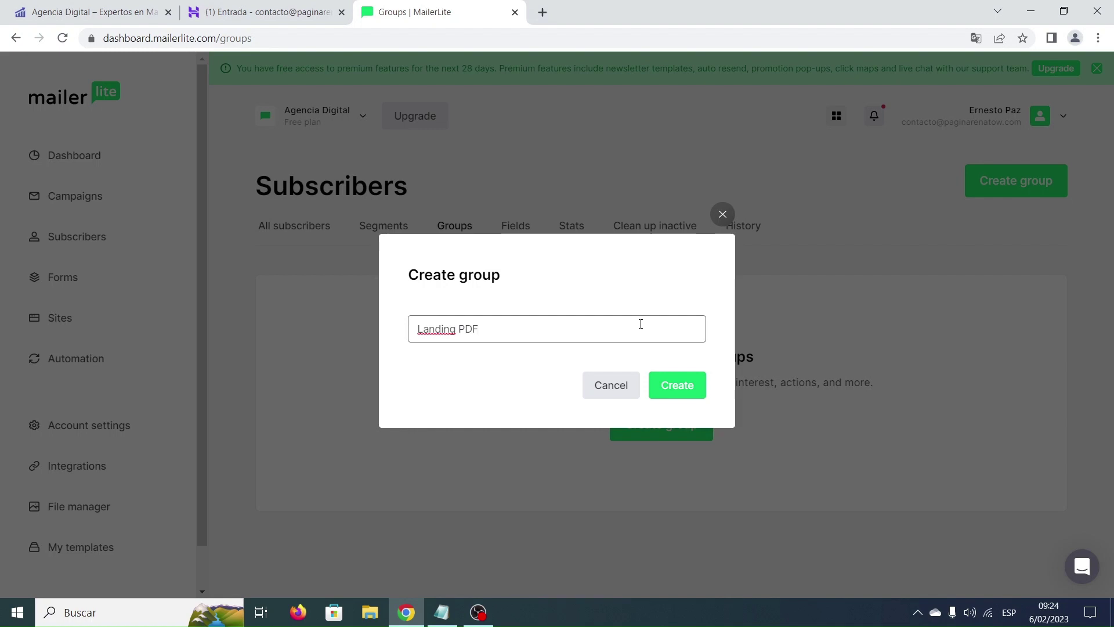
{"action": "left_click", "coordinate": [678, 386]}
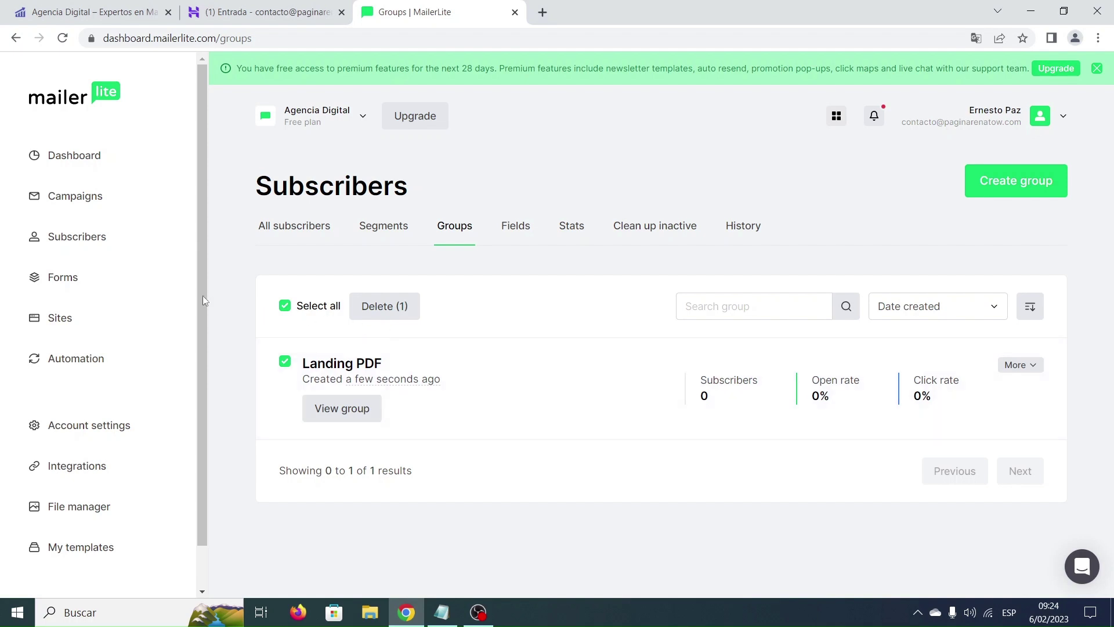
Start a new embedded form from Forms › Embedded forms.
{"action": "left_click", "coordinate": [65, 277]}
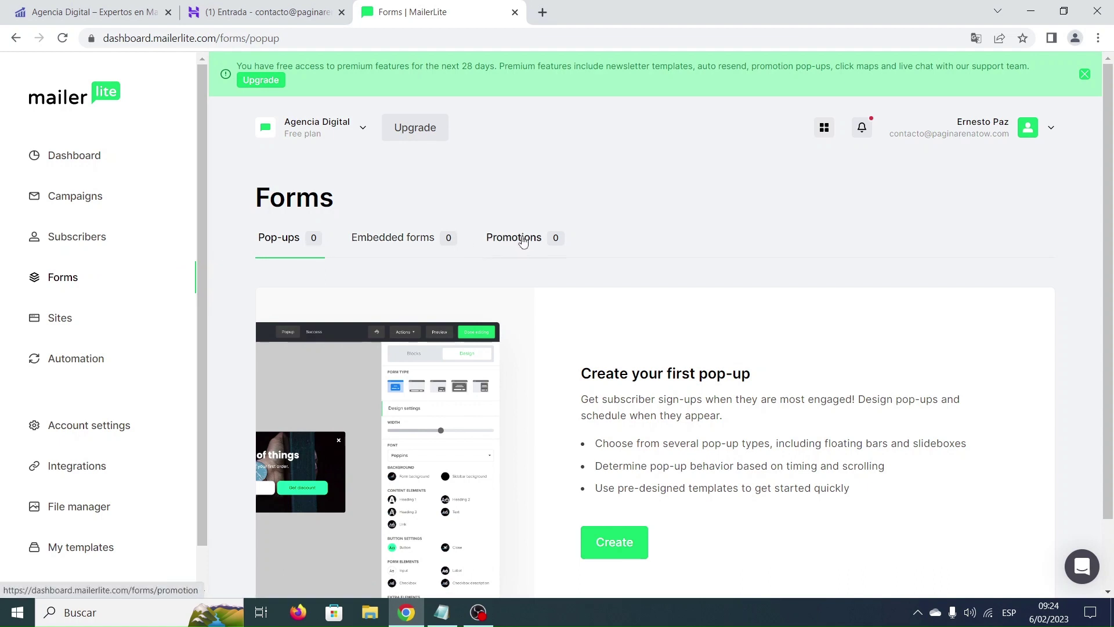
{"action": "left_click", "coordinate": [405, 242]}
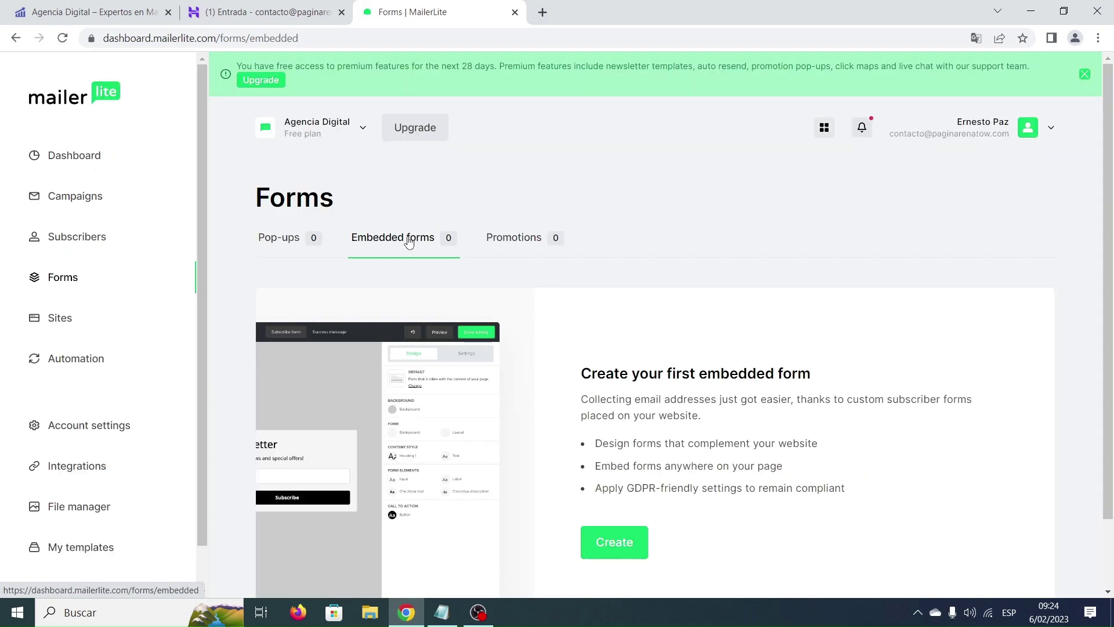
{"action": "scroll", "coordinate": [712, 319], "scroll_direction": "down", "scroll_amount": 1}
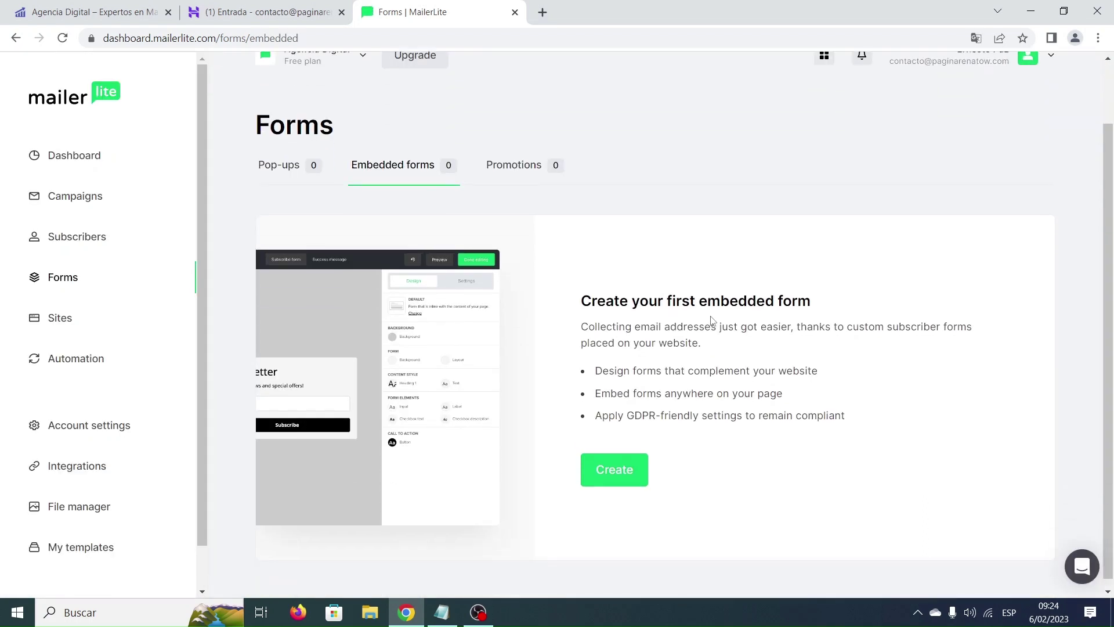
{"action": "scroll", "coordinate": [712, 320], "scroll_direction": "down", "scroll_amount": 1}
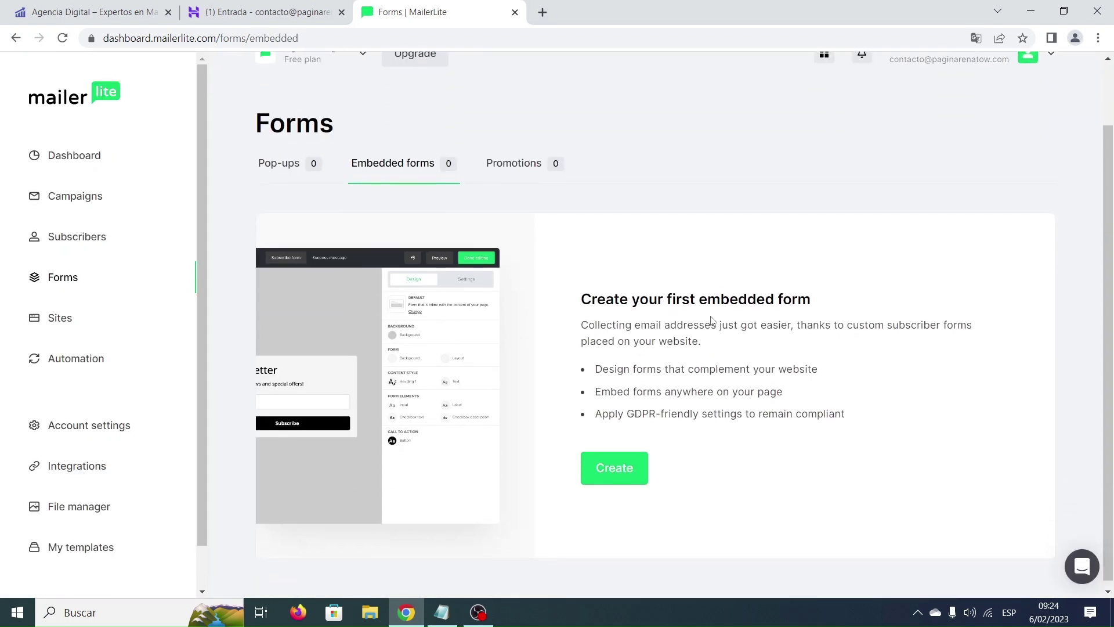
{"action": "left_click", "coordinate": [623, 461]}
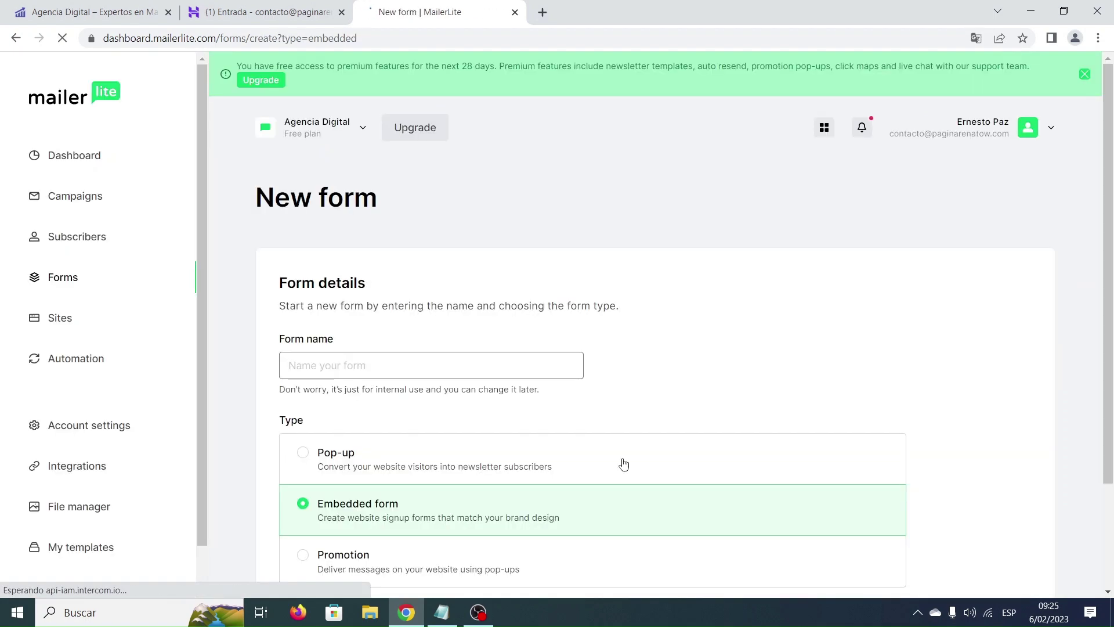
Name the form 'Landing PDF', link it to the Landing PDF group, and continue to the editor.
{"action": "scroll", "coordinate": [630, 313], "scroll_direction": "down", "scroll_amount": 1}
{"action": "scroll", "coordinate": [631, 313], "scroll_direction": "down", "scroll_amount": 1}
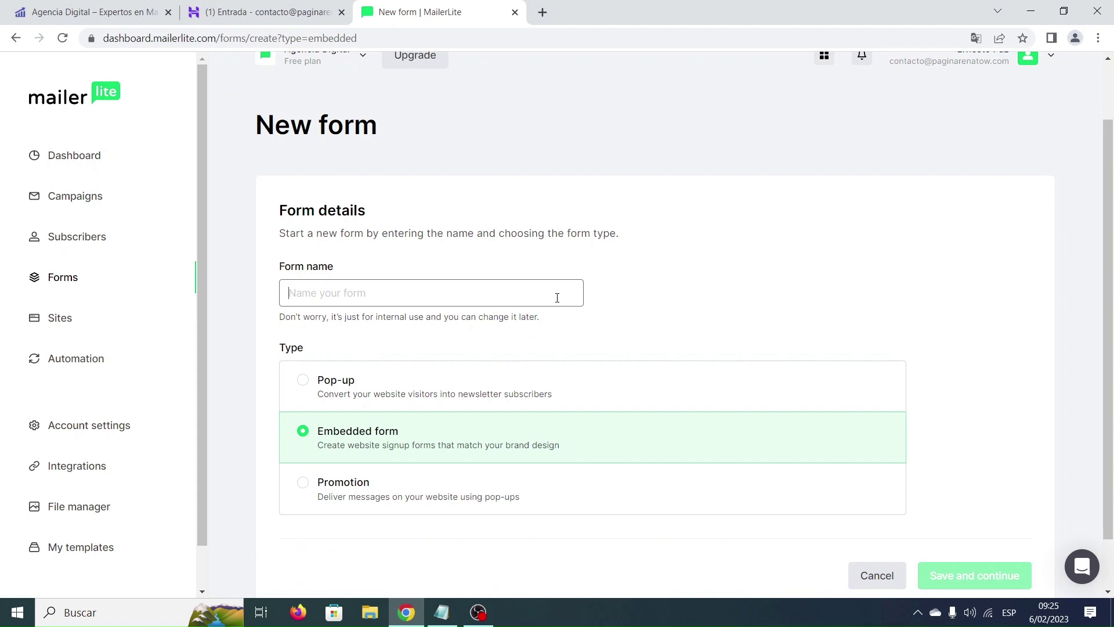
{"action": "type", "text": "Landing PDF"}
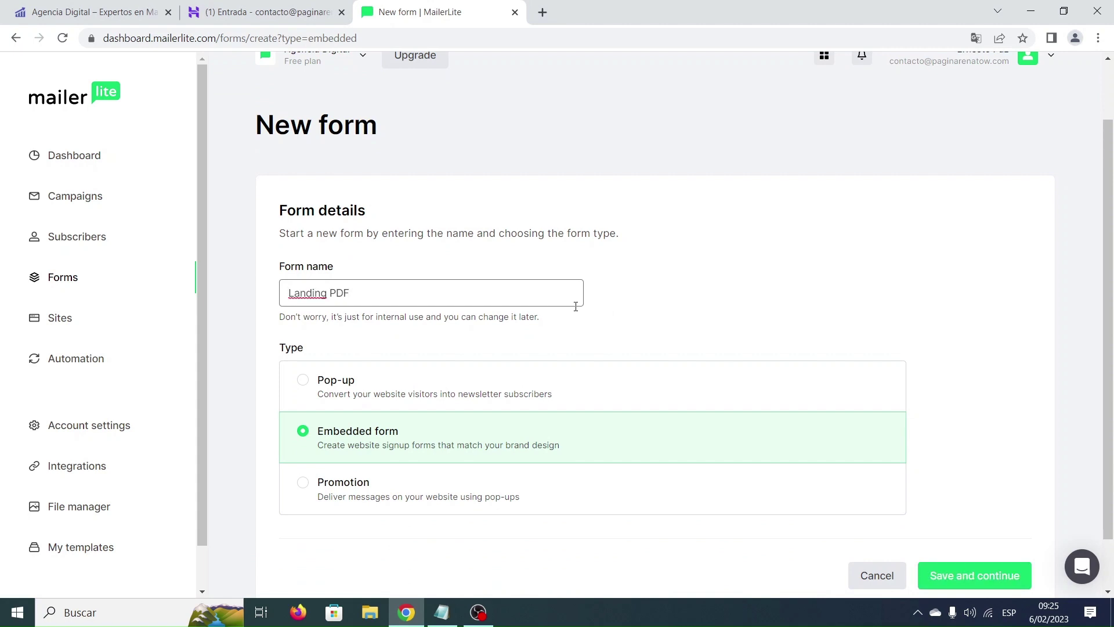
{"action": "scroll", "coordinate": [609, 323], "scroll_direction": "down", "scroll_amount": 1}
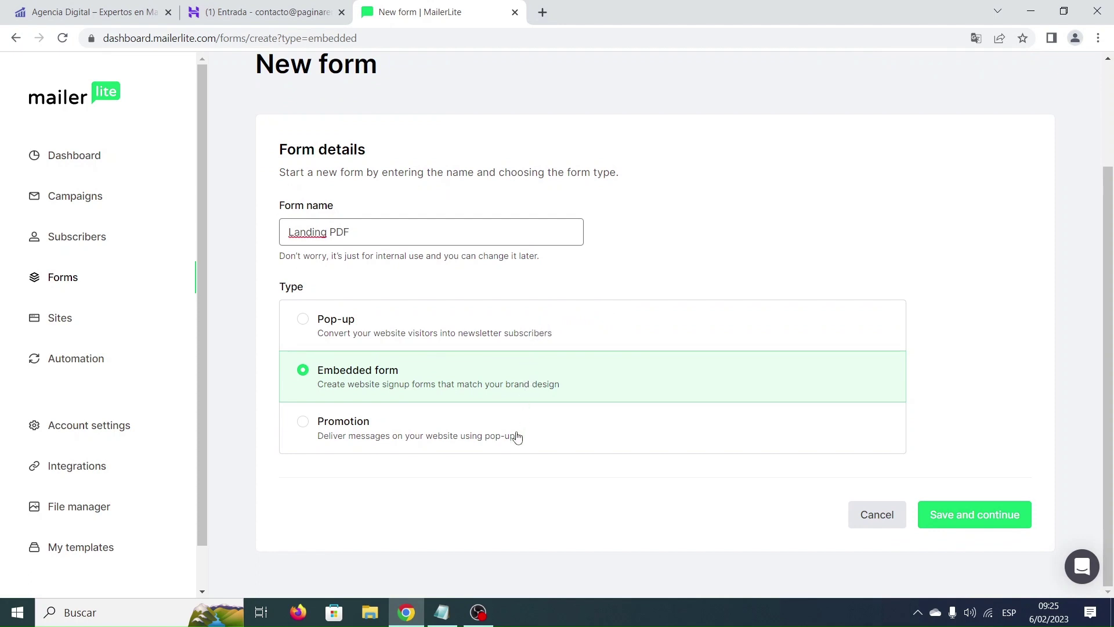
{"action": "left_click", "coordinate": [985, 515]}
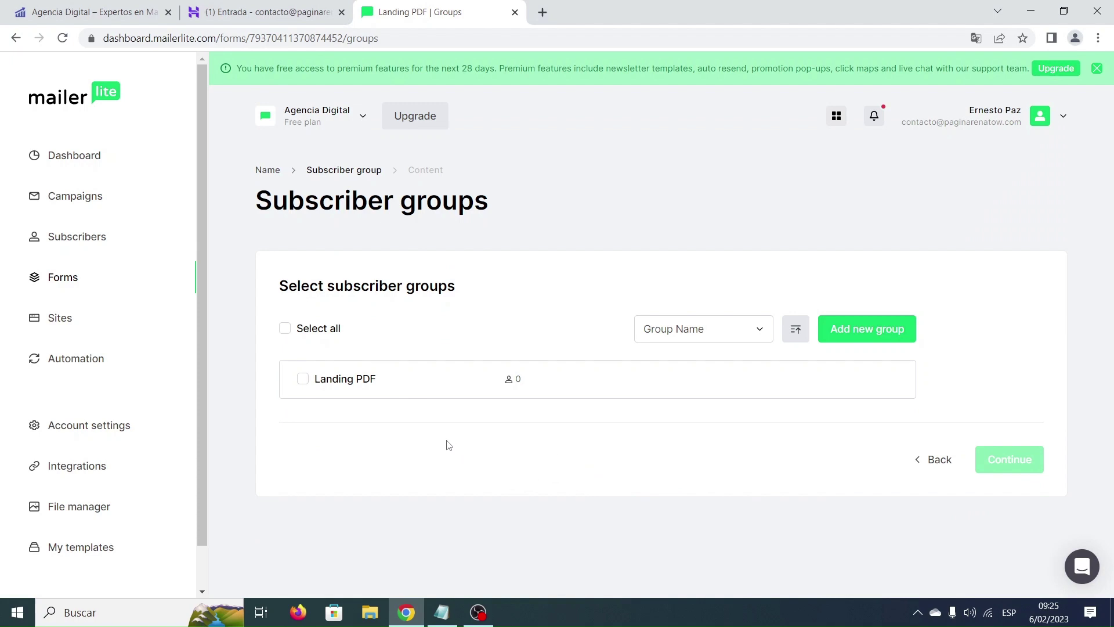
{"action": "left_click", "coordinate": [303, 380]}
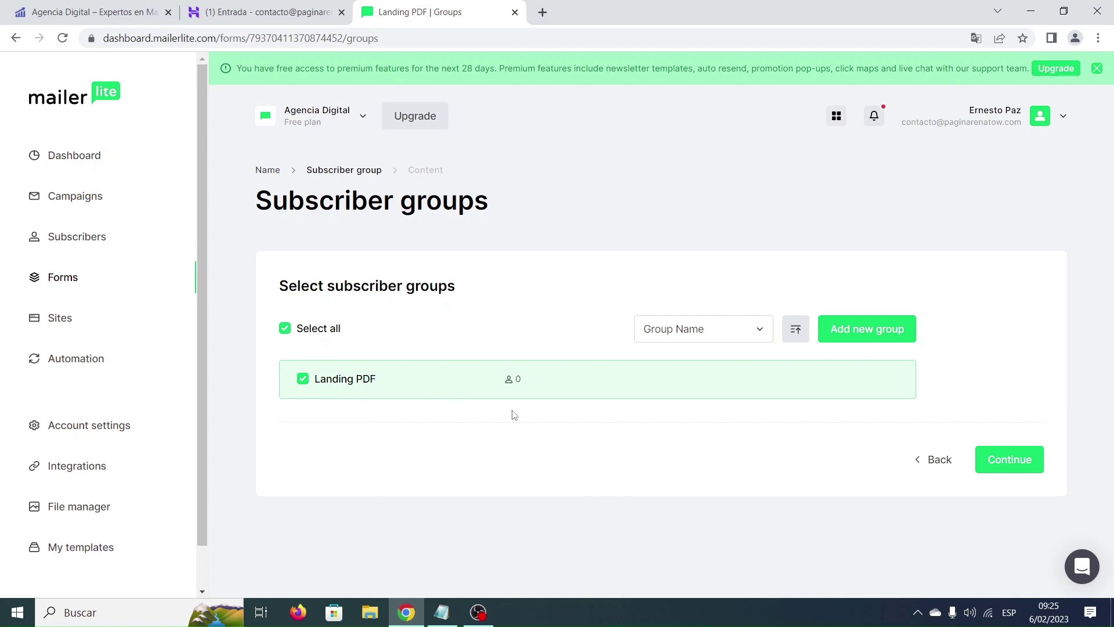
{"action": "left_click", "coordinate": [1009, 459]}
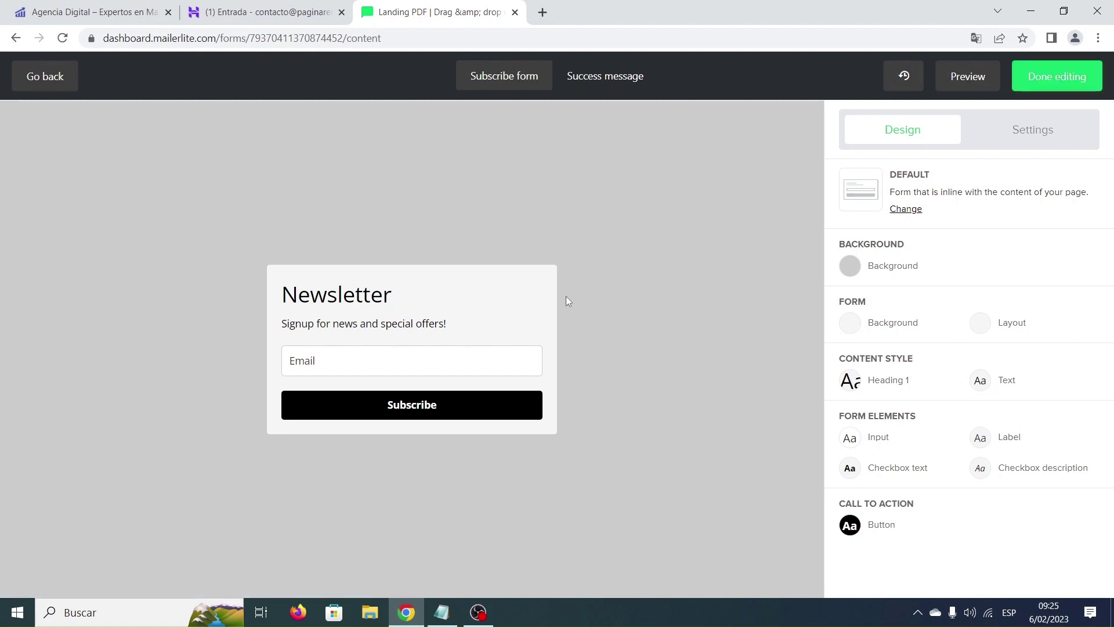
Replace the Newsletter heading with '¡ACCEDE AHORA AL EBOOK!' copied from the notes.
{"action": "mouse_move", "coordinate": [490, 300]}
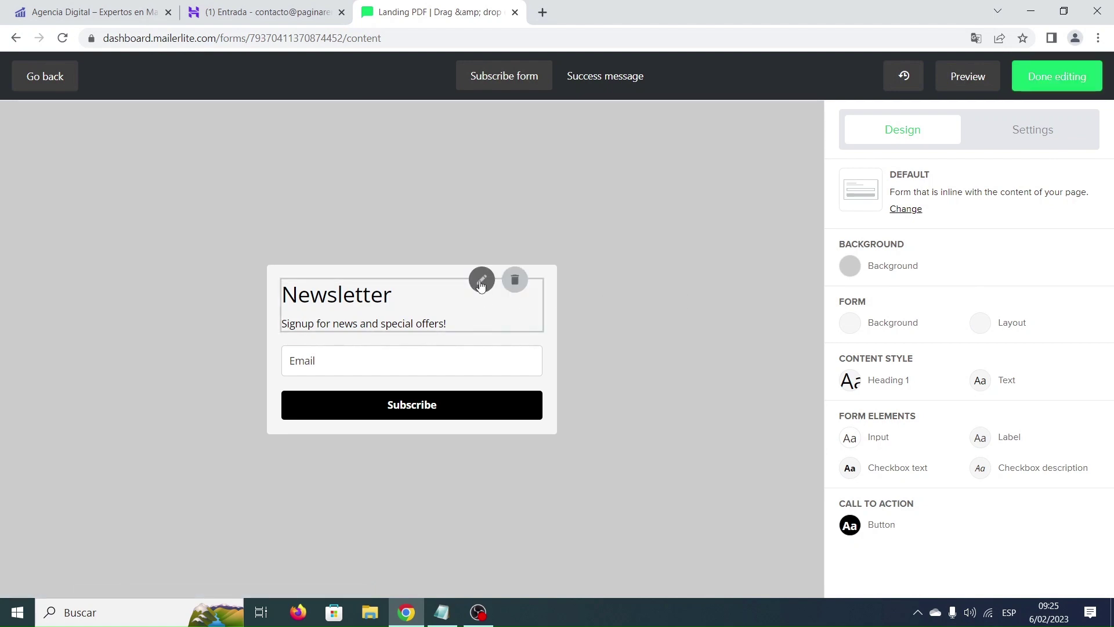
{"action": "left_click", "coordinate": [481, 283]}
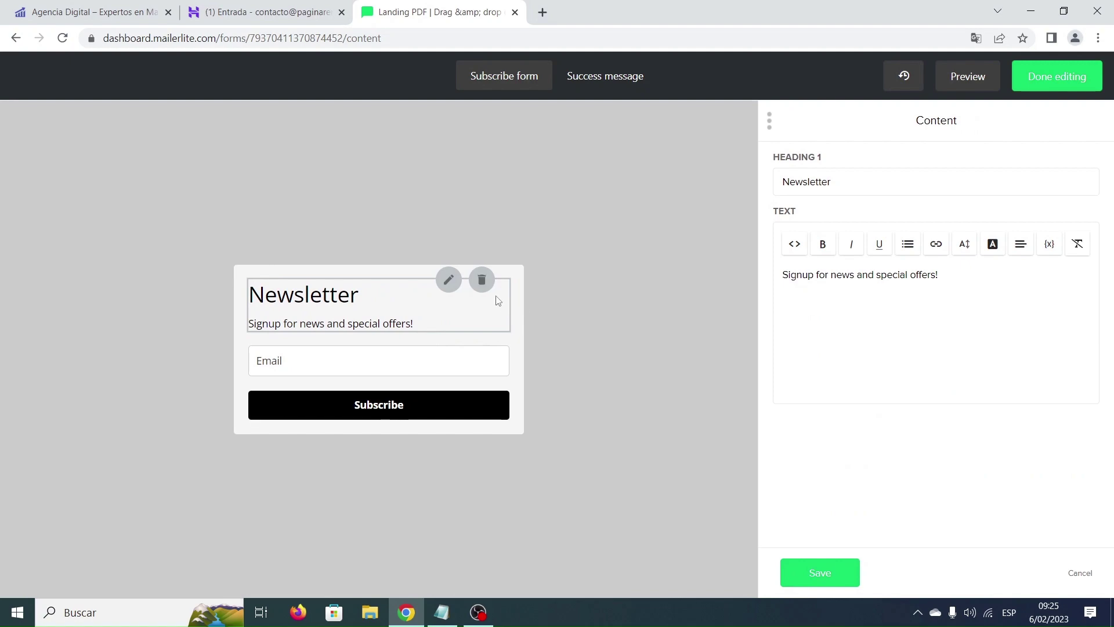
{"action": "left_click", "coordinate": [445, 616]}
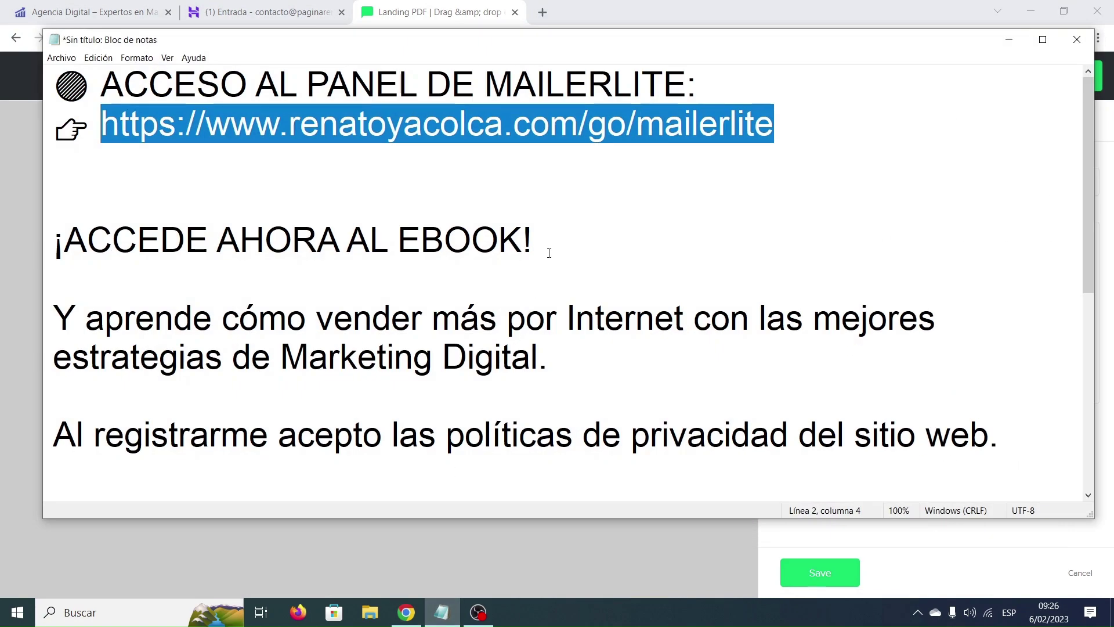
{"action": "left_click_drag", "start_coordinate": [549, 253], "coordinate": [57, 235]}
{"action": "key", "text": "ctrl+c"}
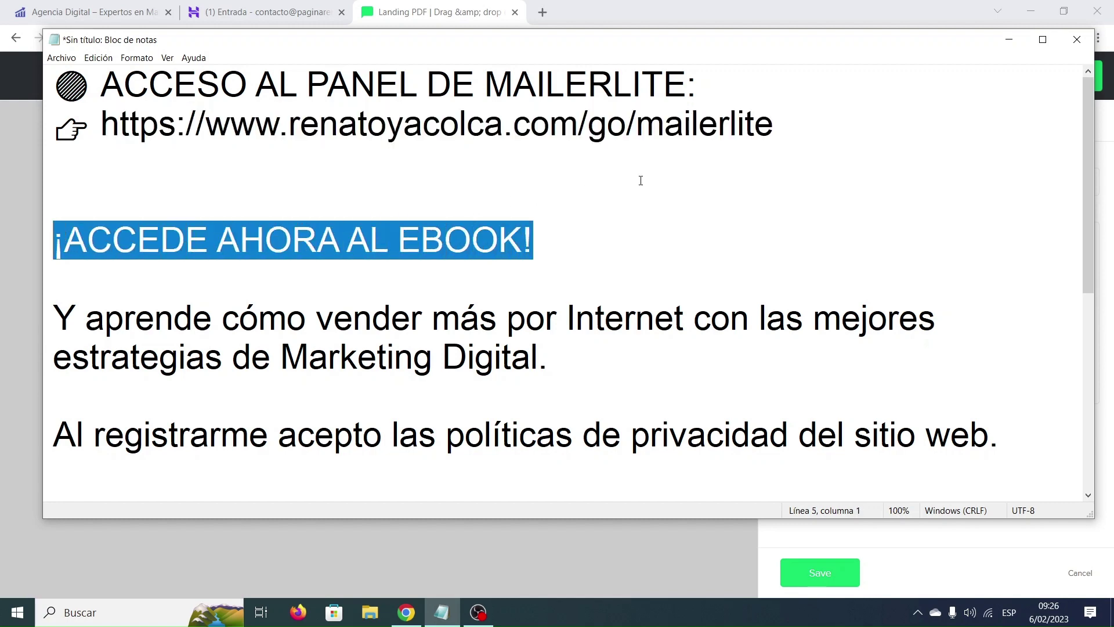
{"action": "left_click", "coordinate": [1009, 39]}
{"action": "left_click_drag", "start_coordinate": [859, 177], "coordinate": [777, 180]}
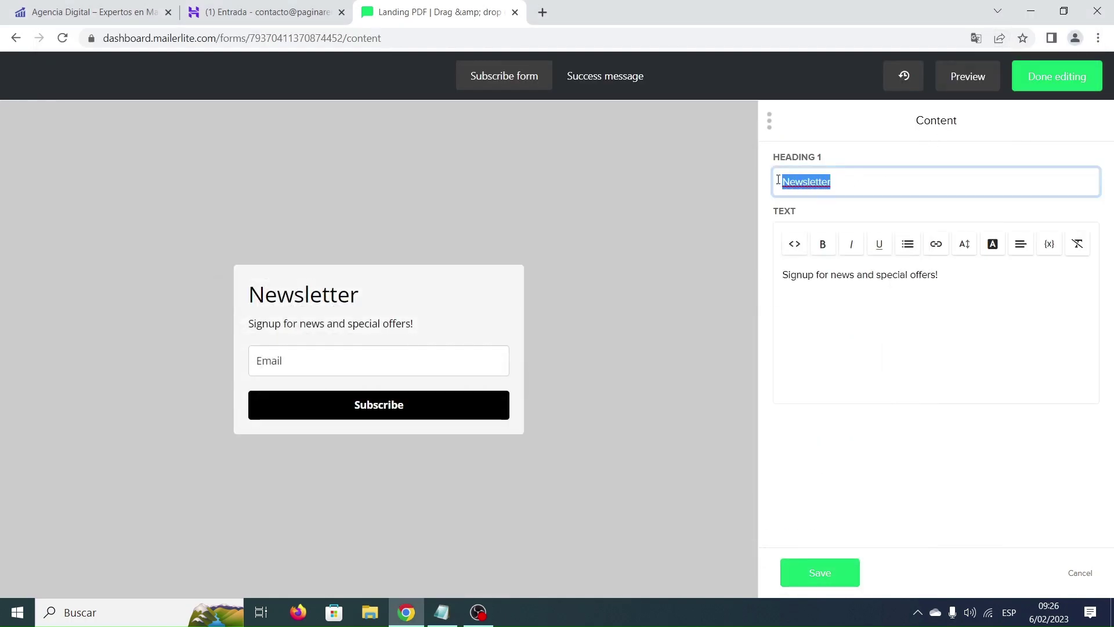
{"action": "key", "text": "ctrl+v"}
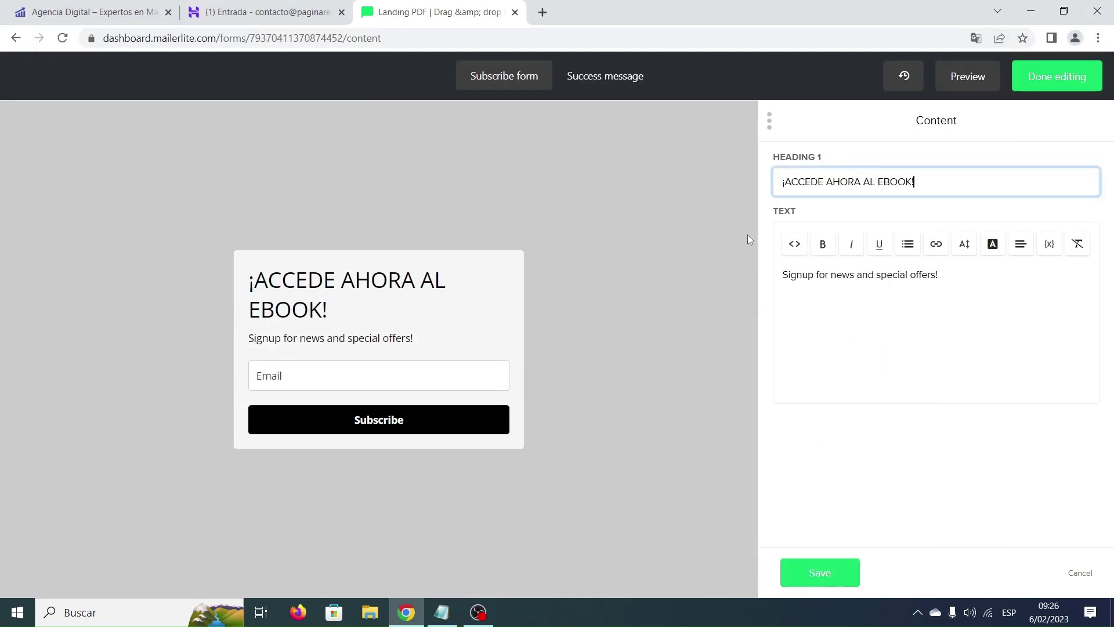
Replace the placeholder description with the Spanish marketing sentence from the notes.
{"action": "left_click", "coordinate": [447, 611]}
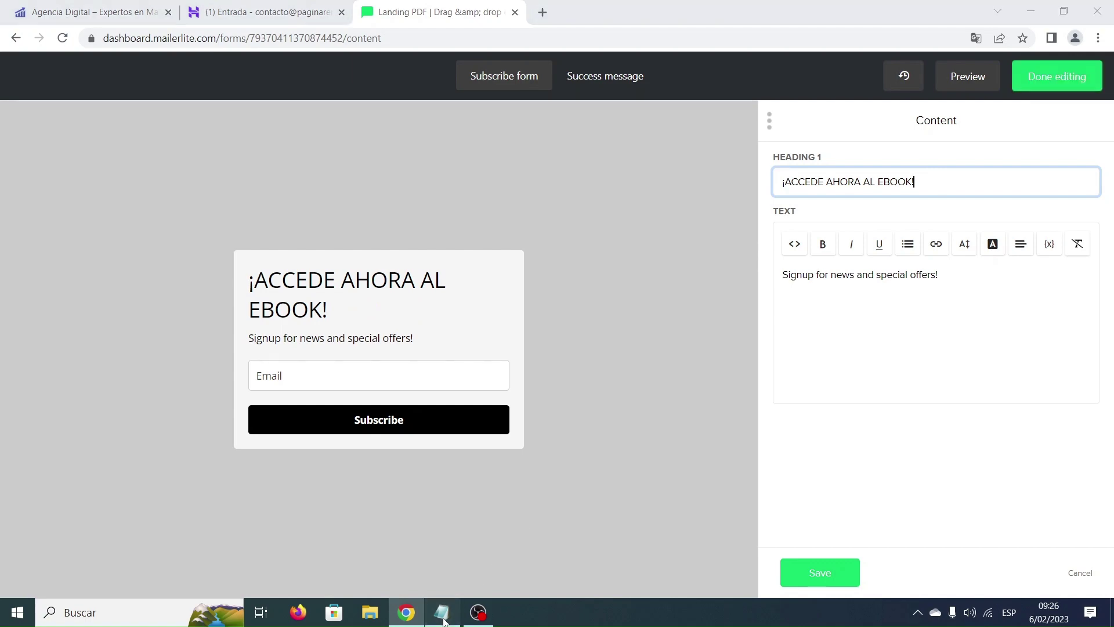
{"action": "left_click_drag", "start_coordinate": [579, 359], "coordinate": [62, 325]}
{"action": "key", "text": "ctrl+c"}
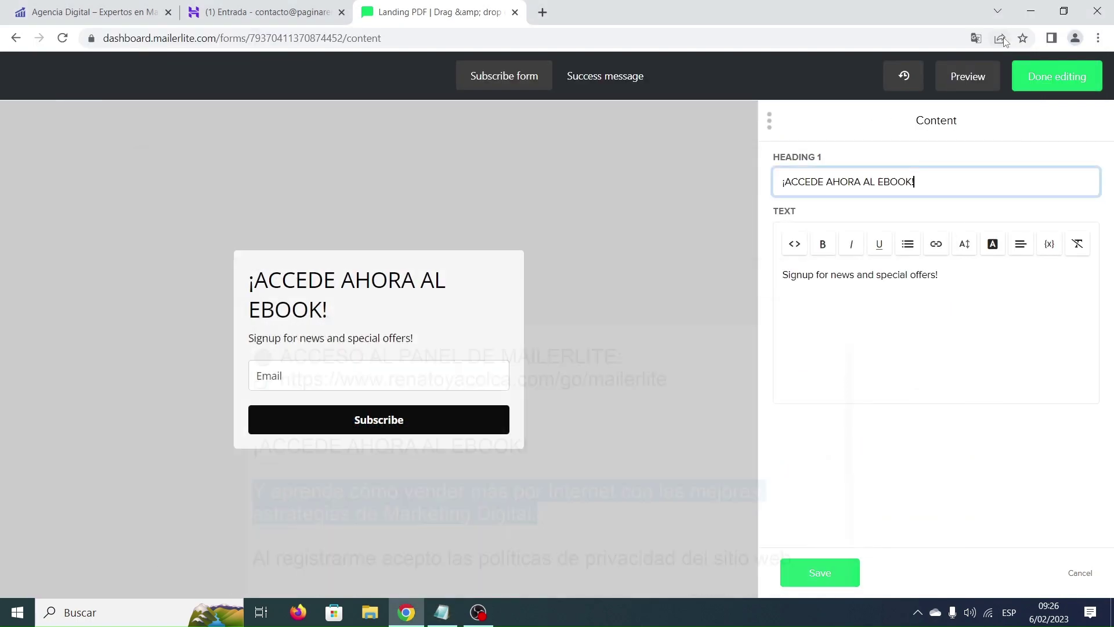
{"action": "left_click", "coordinate": [1009, 39]}
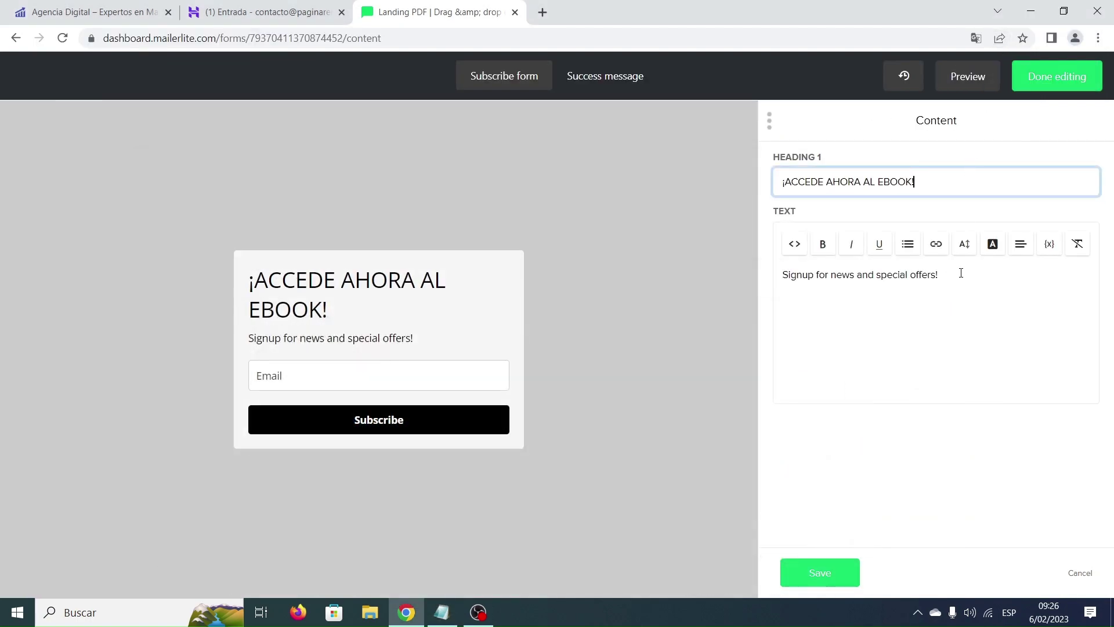
{"action": "left_click_drag", "start_coordinate": [961, 273], "coordinate": [780, 272]}
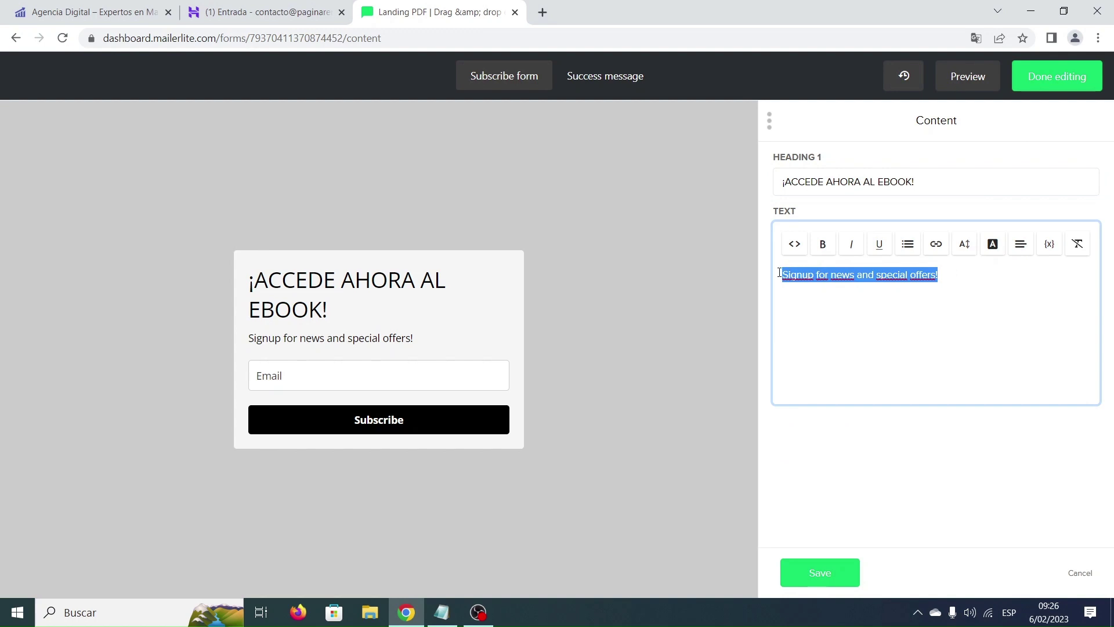
{"action": "key", "text": "ctrl+v"}
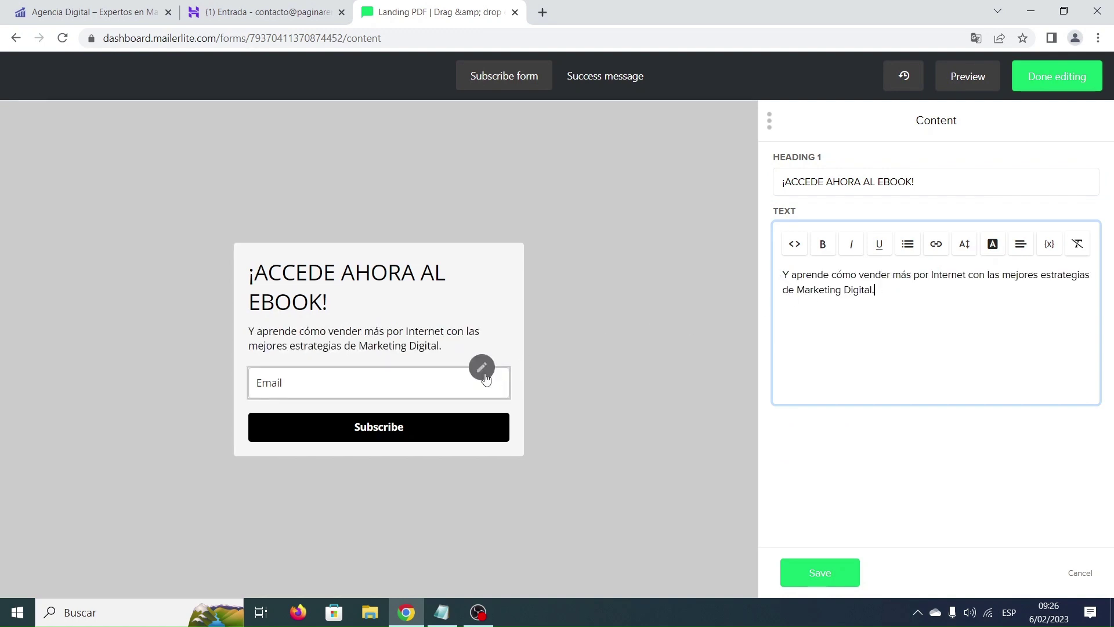
Relabel the Email signup field as 'Correo Electrónico'.
{"action": "left_click", "coordinate": [482, 371]}
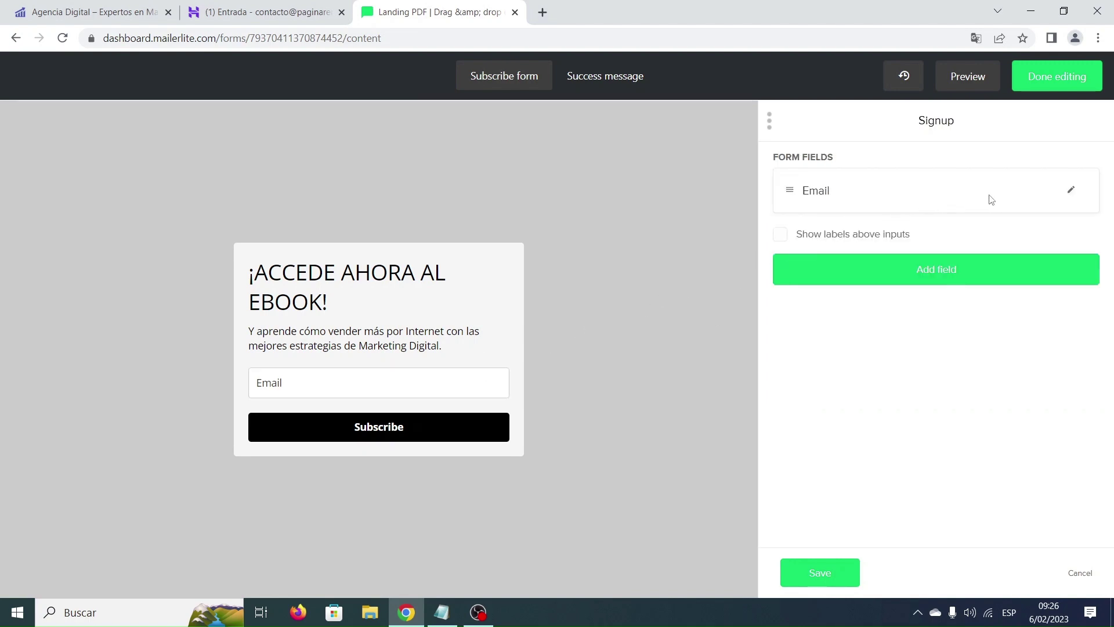
{"action": "left_click", "coordinate": [1073, 196]}
{"action": "left_click_drag", "start_coordinate": [871, 211], "coordinate": [798, 214]}
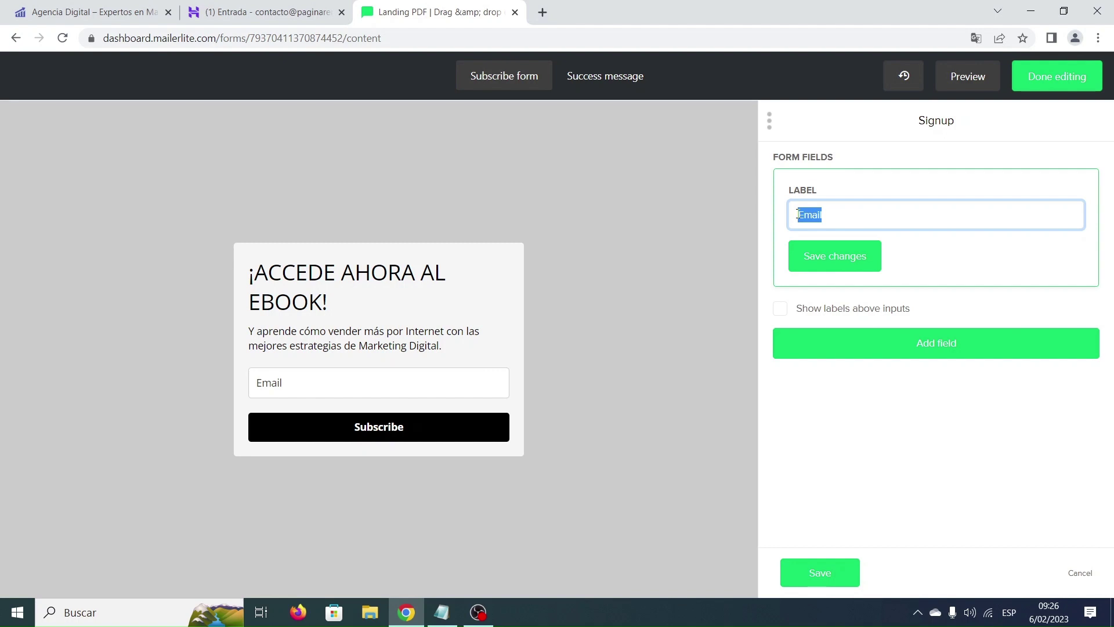
{"action": "type", "text": "Correo Electrónico"}
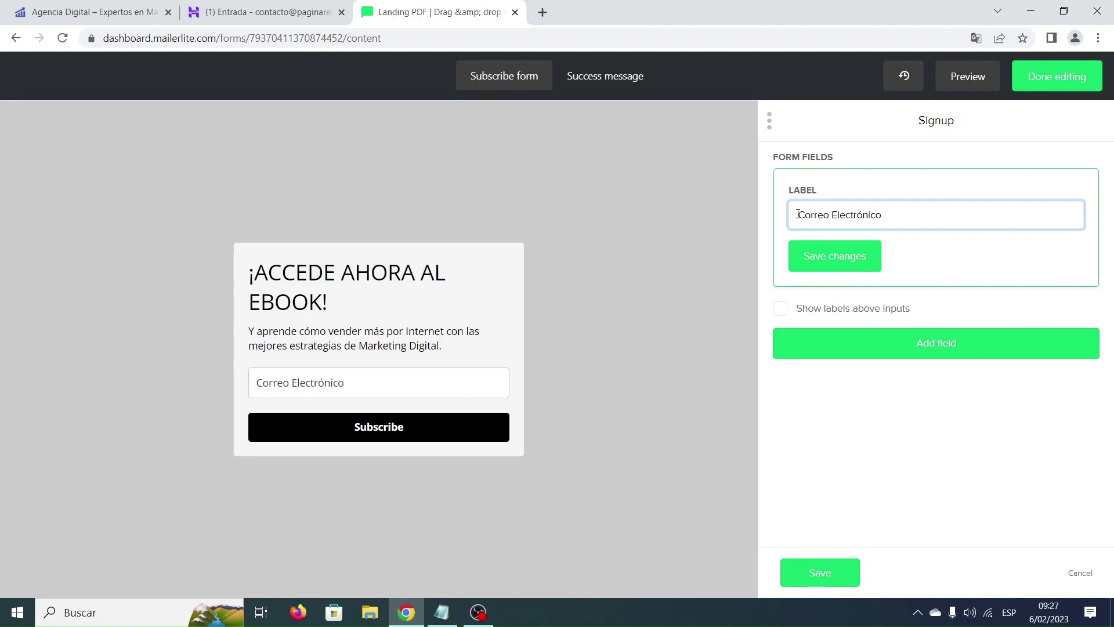
{"action": "left_click", "coordinate": [824, 257]}
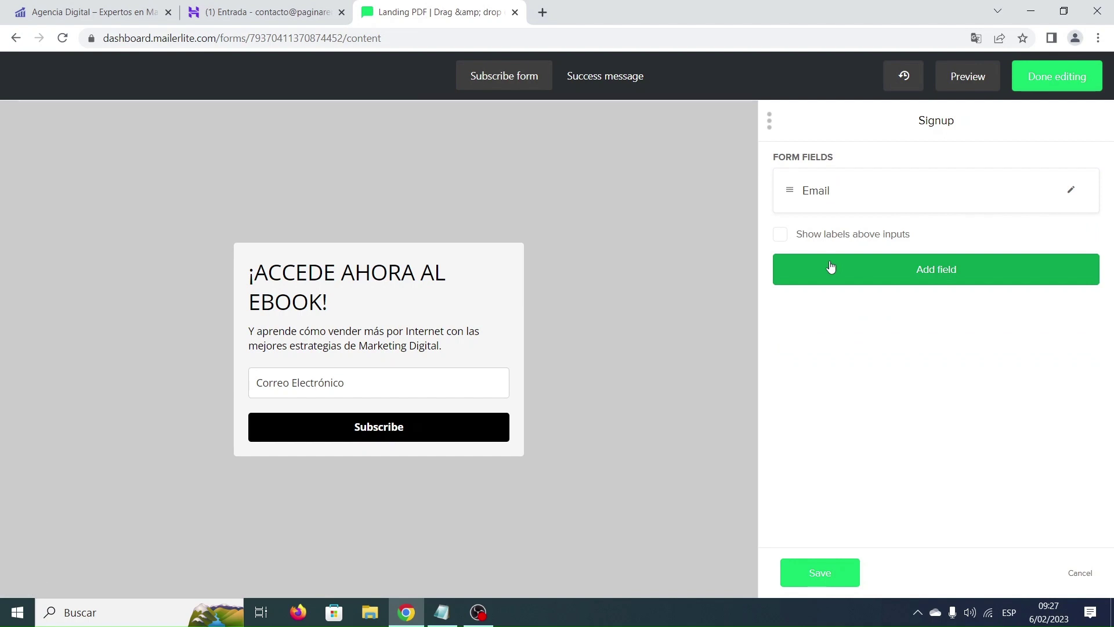
Add a required Name field labelled 'Nombre' and show labels above inputs.
{"action": "left_click", "coordinate": [896, 273]}
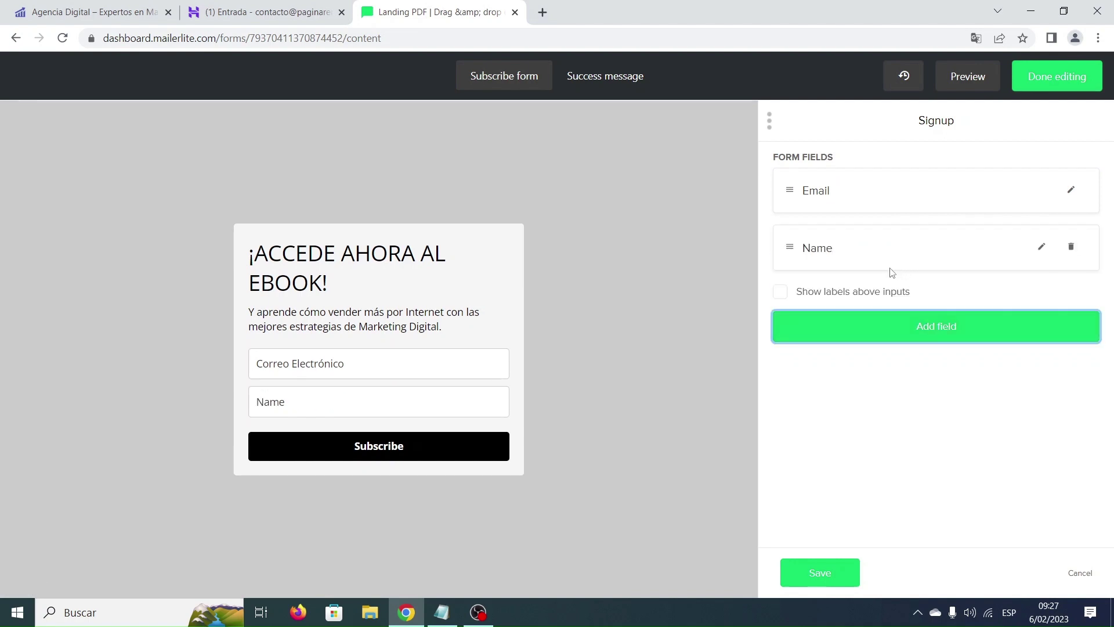
{"action": "left_click", "coordinate": [1042, 246]}
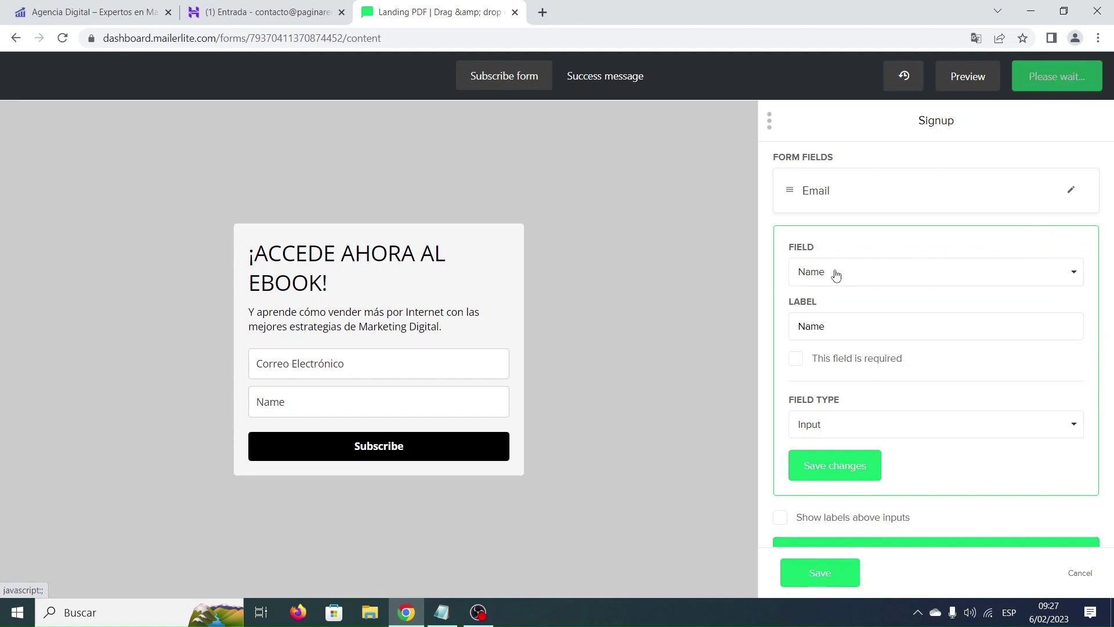
{"action": "left_click_drag", "start_coordinate": [825, 325], "coordinate": [796, 328]}
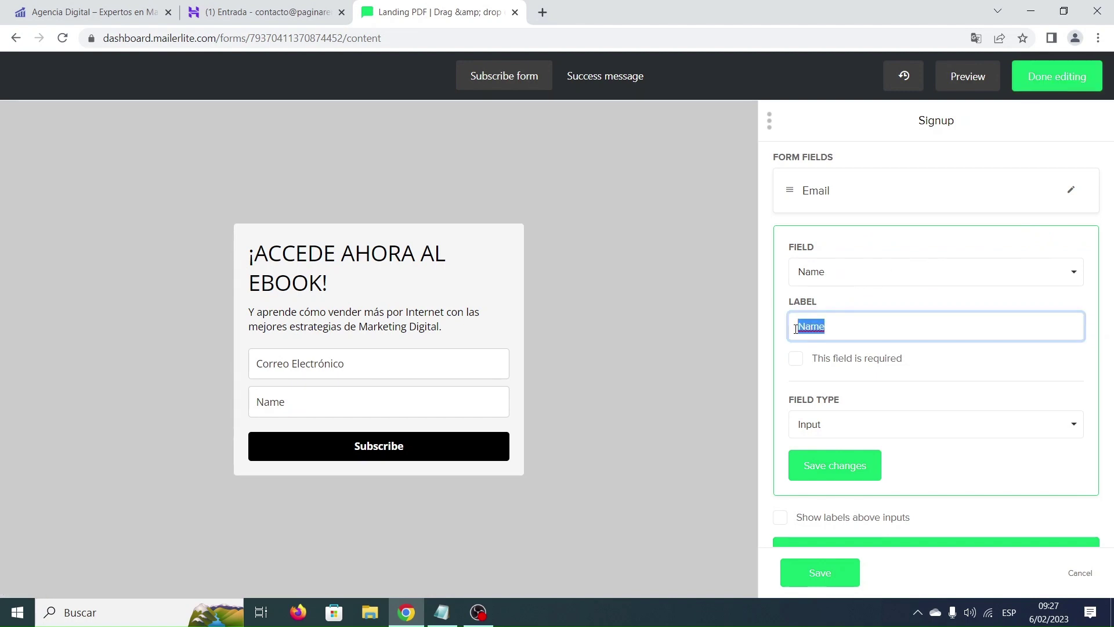
{"action": "type", "text": "Nombre"}
{"action": "left_click", "coordinate": [801, 365]}
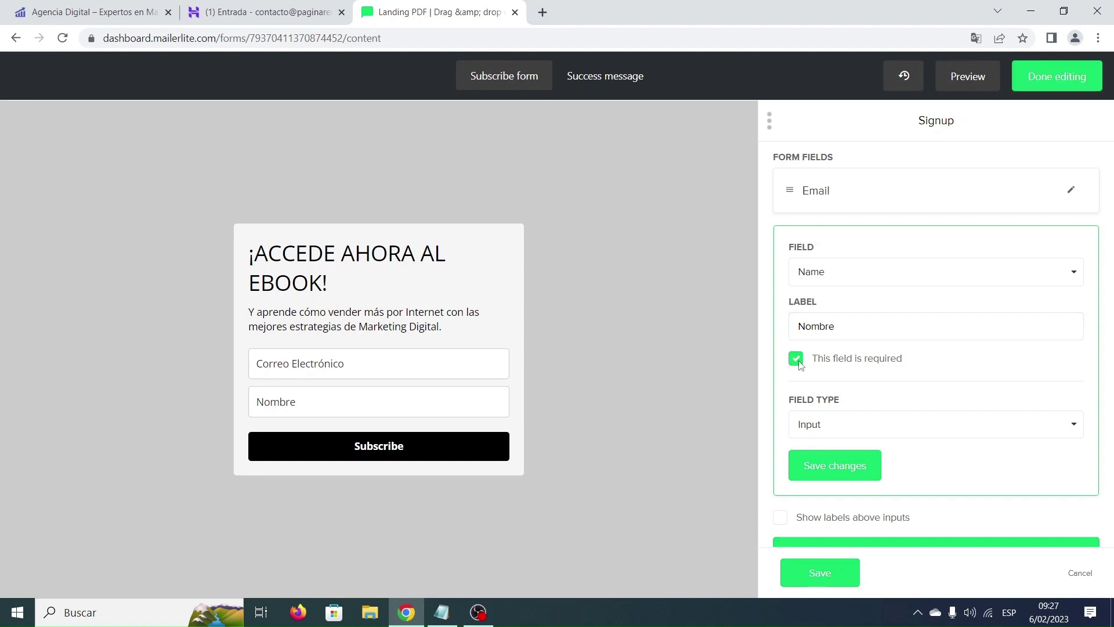
{"action": "scroll", "coordinate": [843, 361], "scroll_direction": "down", "scroll_amount": 1}
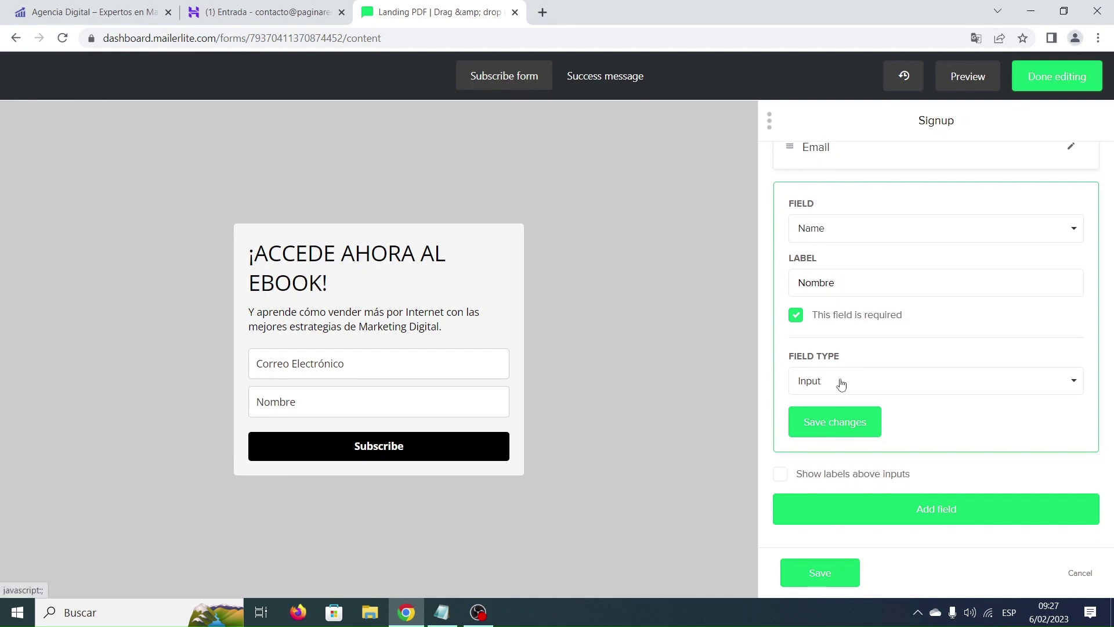
{"action": "left_click", "coordinate": [847, 428]}
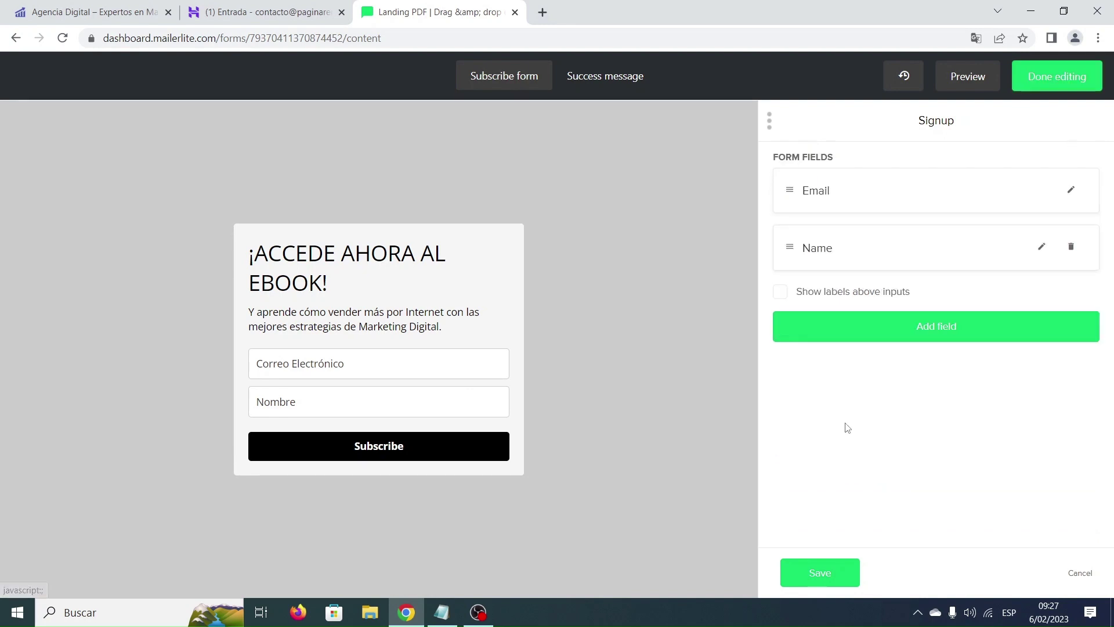
{"action": "left_click", "coordinate": [780, 292]}
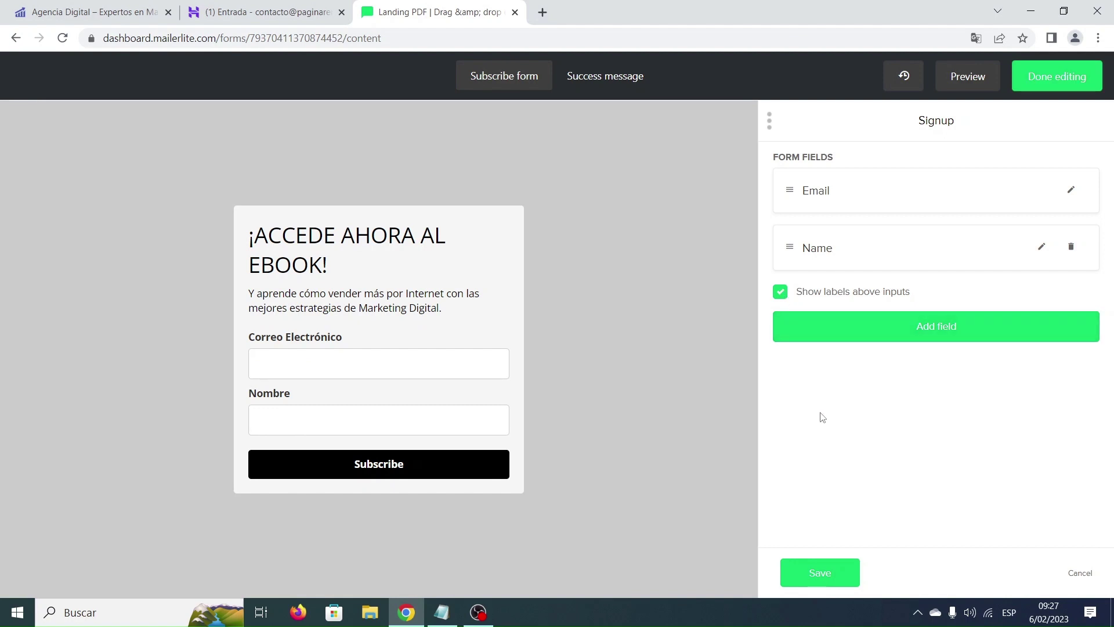
Clear the grey #cccccc page background colour so the page is white.
{"action": "left_click", "coordinate": [830, 578]}
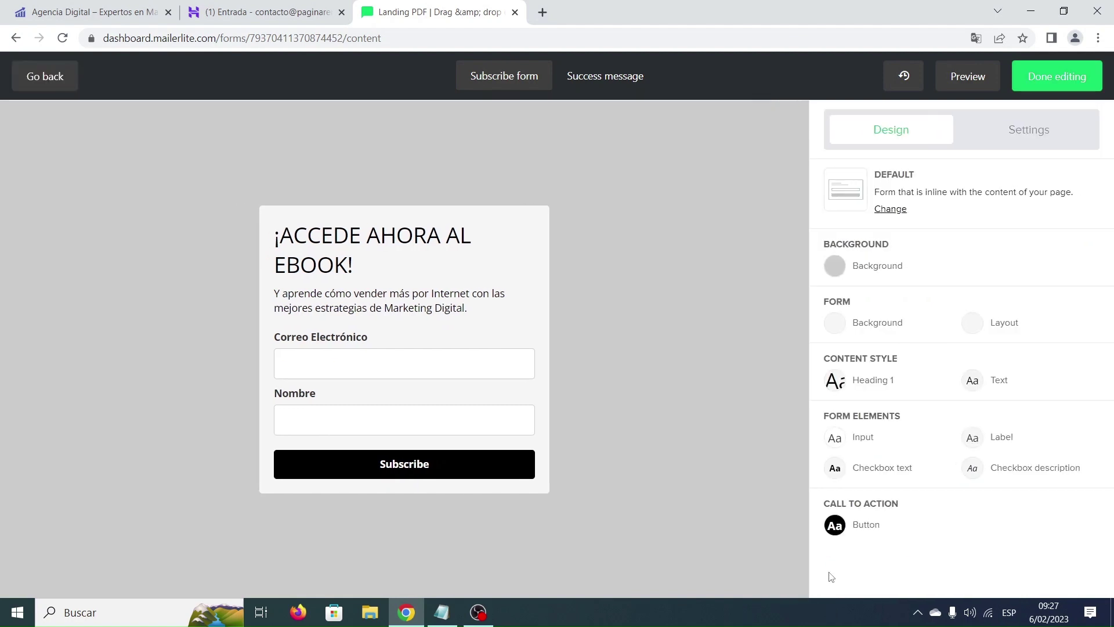
{"action": "left_click", "coordinate": [851, 267]}
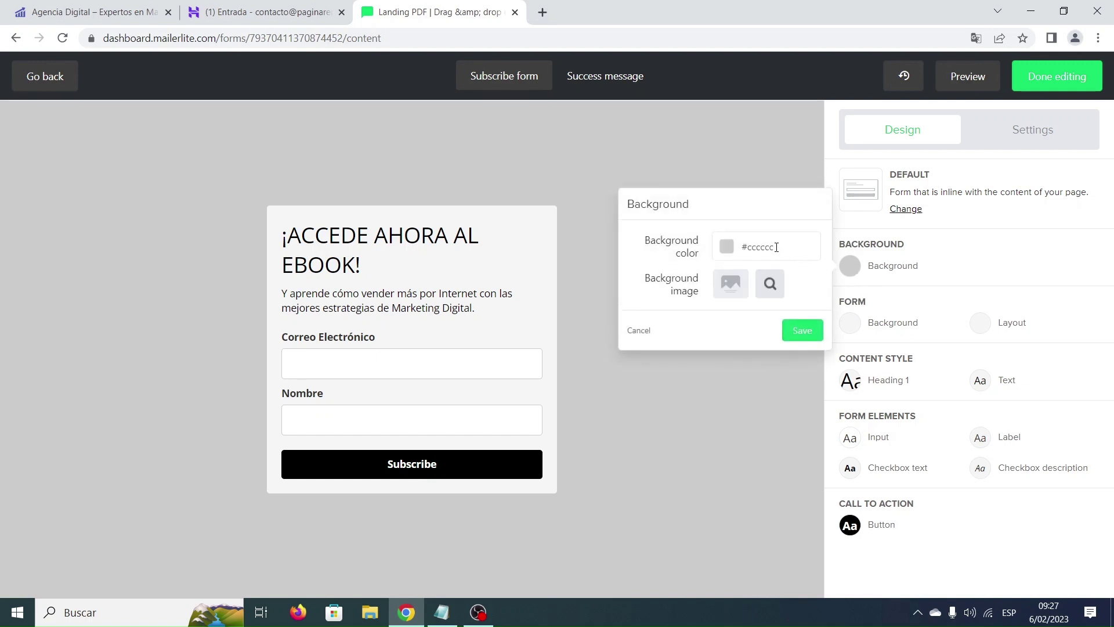
{"action": "left_click_drag", "start_coordinate": [777, 247], "coordinate": [743, 245]}
{"action": "key", "text": "BackSpace"}
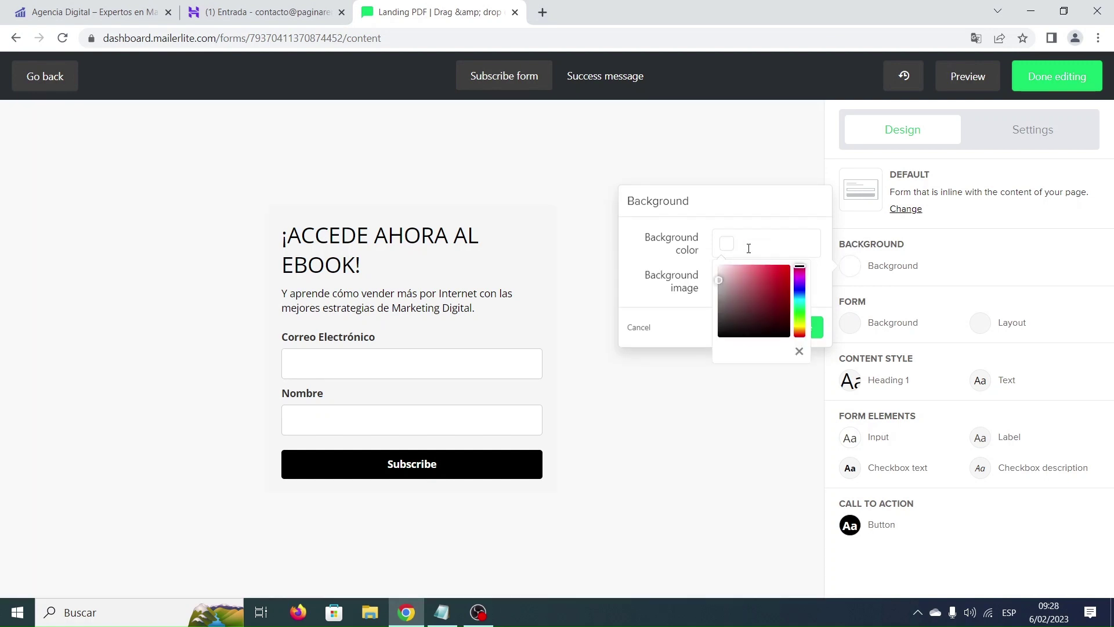
{"action": "left_click", "coordinate": [775, 218]}
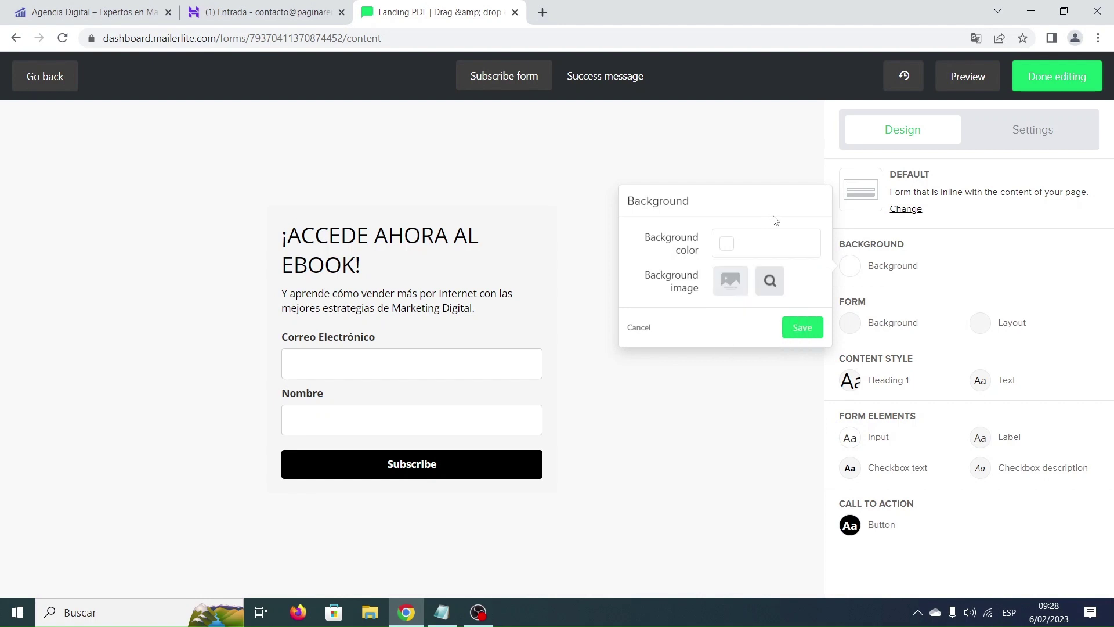
{"action": "left_click", "coordinate": [808, 330]}
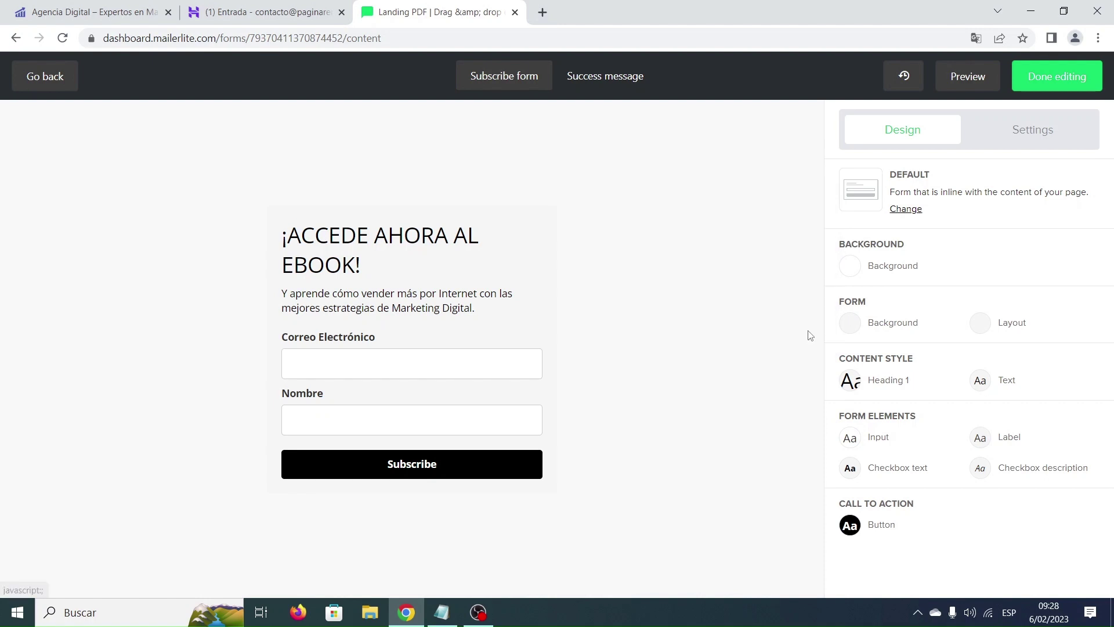
Clear the form's light grey background colour so the form is white.
{"action": "left_click", "coordinate": [853, 323]}
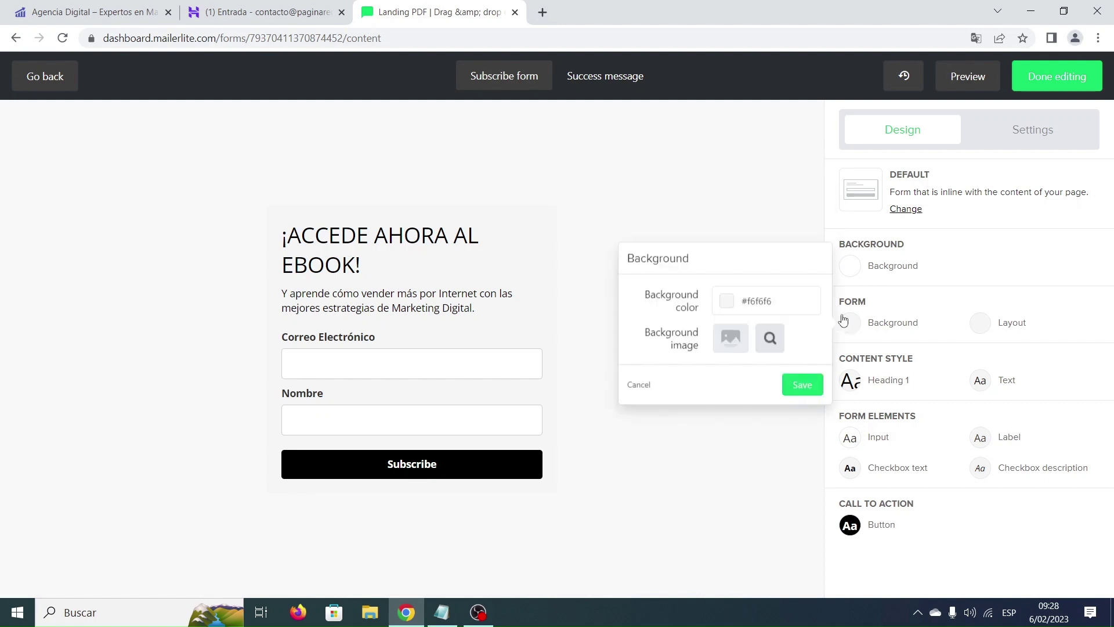
{"action": "left_click_drag", "start_coordinate": [792, 300], "coordinate": [744, 299]}
{"action": "key", "text": "BackSpace"}
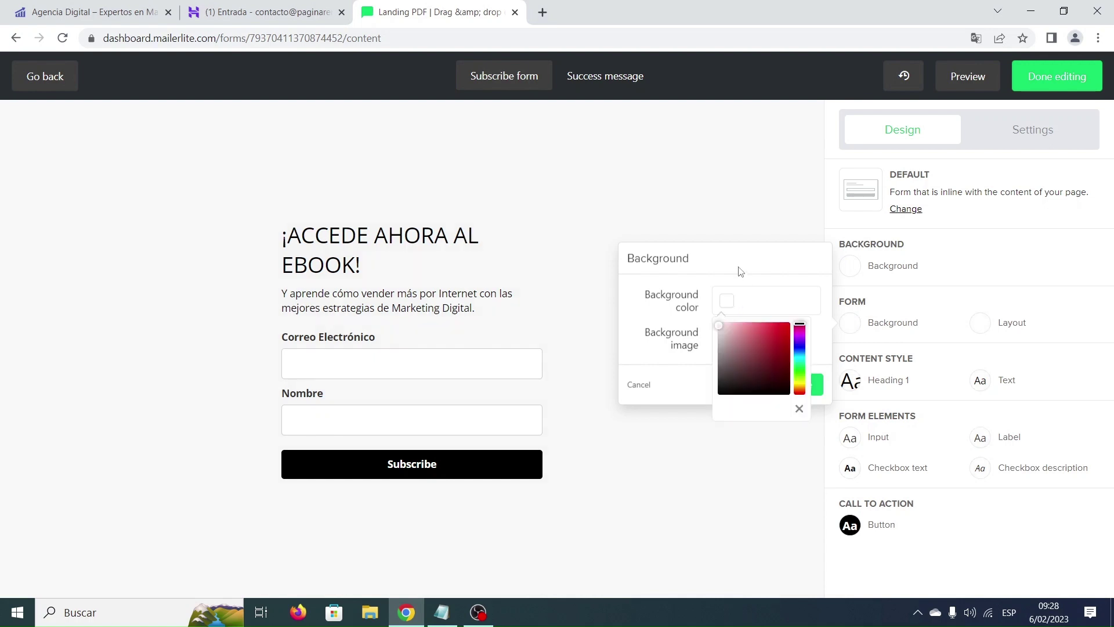
{"action": "left_click", "coordinate": [740, 272]}
{"action": "left_click", "coordinate": [799, 385]}
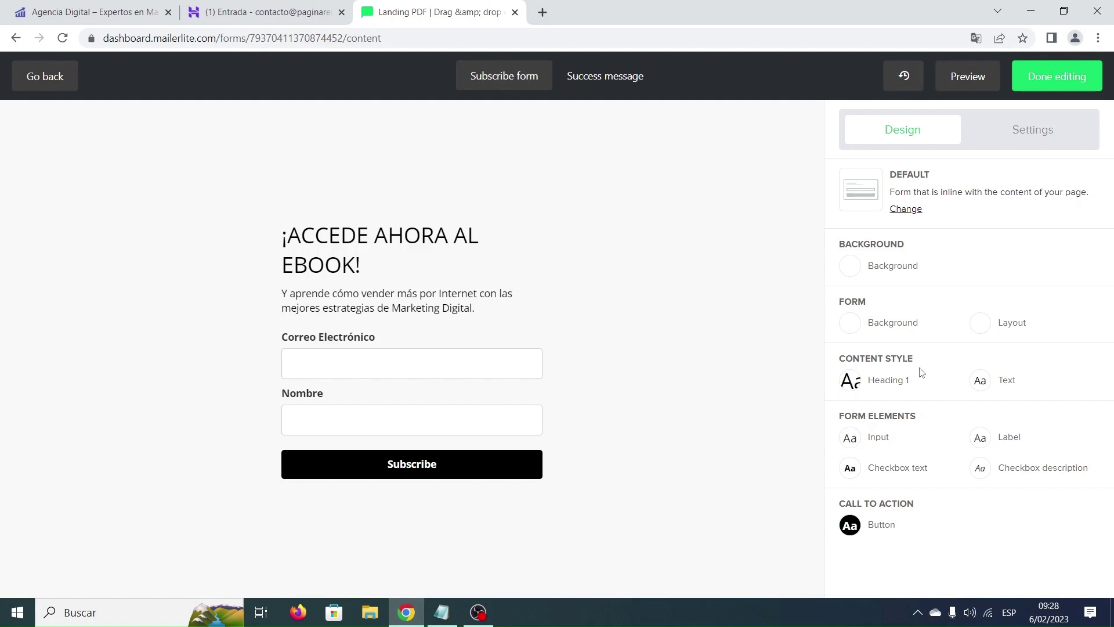
Raise the form's description text size to 16.
{"action": "left_click", "coordinate": [984, 385]}
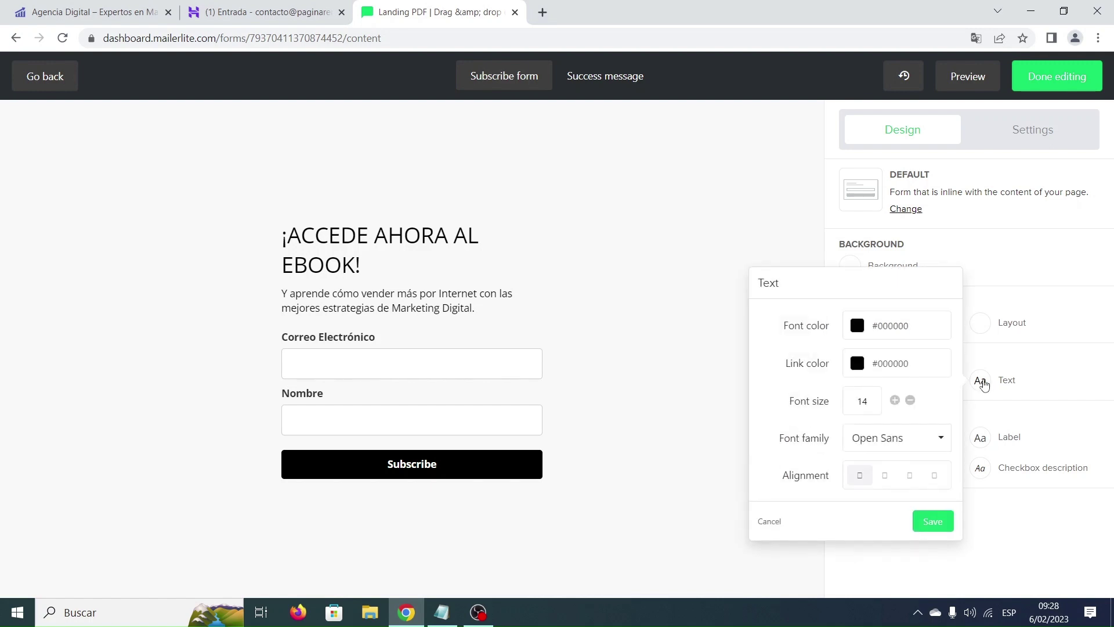
{"action": "left_click", "coordinate": [895, 400]}
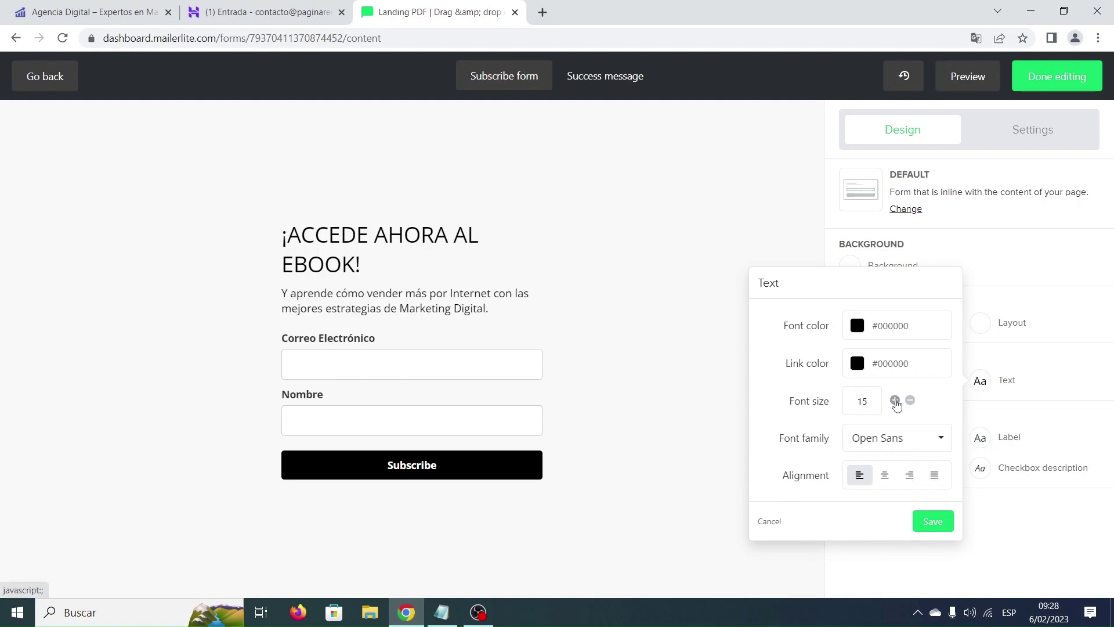
{"action": "left_click", "coordinate": [895, 401]}
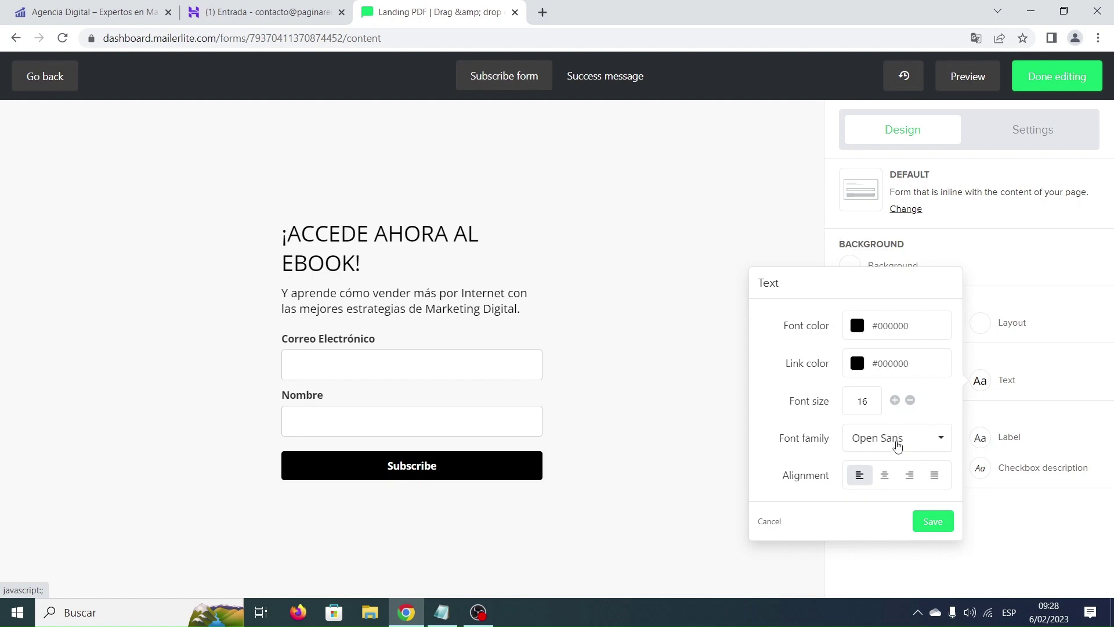
{"action": "left_click", "coordinate": [933, 522]}
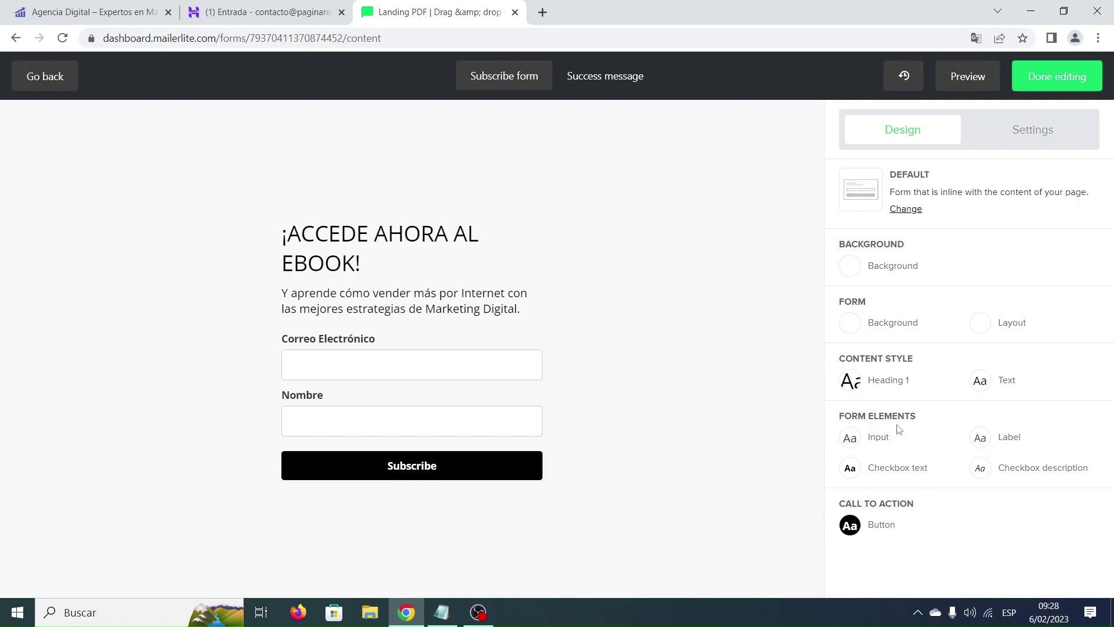
Raise the field label font size from 14 to 16.
{"action": "left_click", "coordinate": [984, 443]}
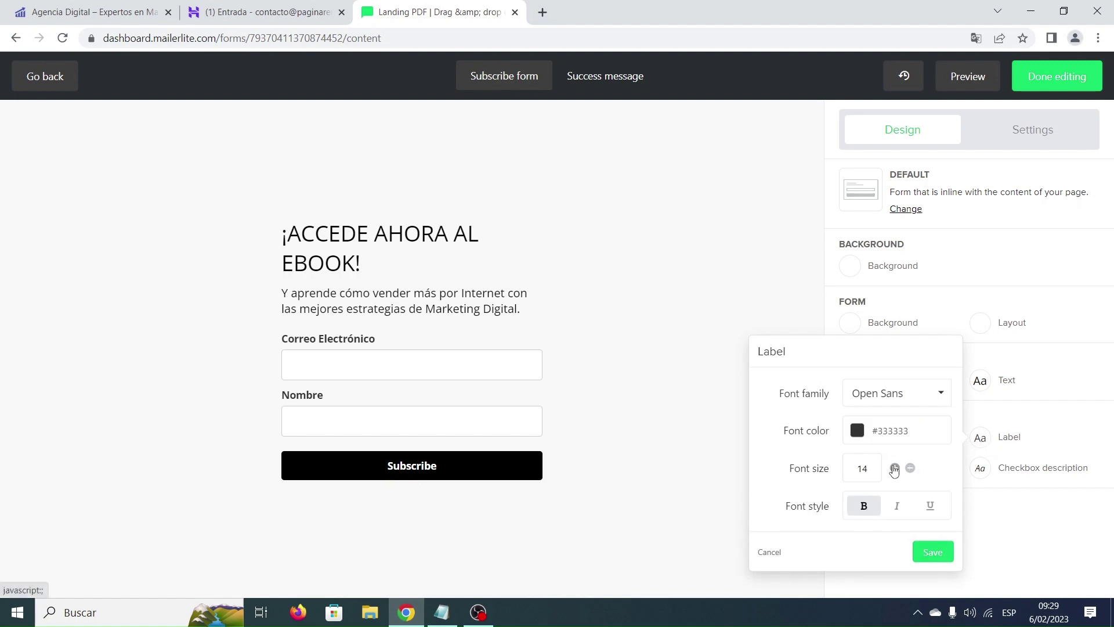
{"action": "left_click", "coordinate": [894, 468]}
{"action": "left_click", "coordinate": [894, 468]}
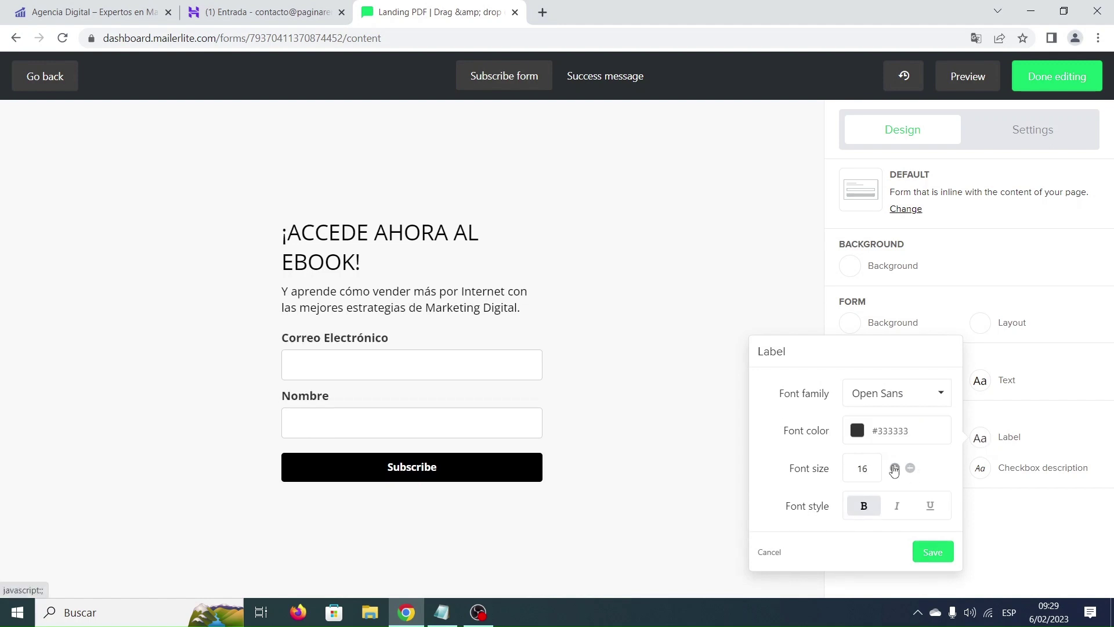
{"action": "left_click", "coordinate": [933, 552]}
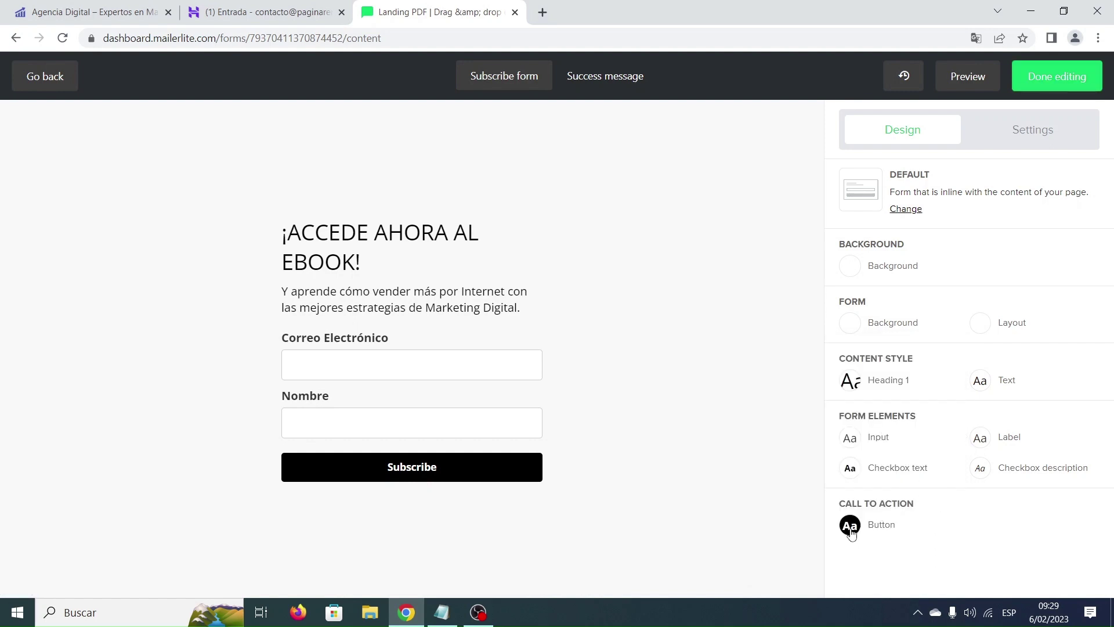
Give the Subscribe button background #4054b2 and button text size 16.
{"action": "left_click", "coordinate": [850, 526]}
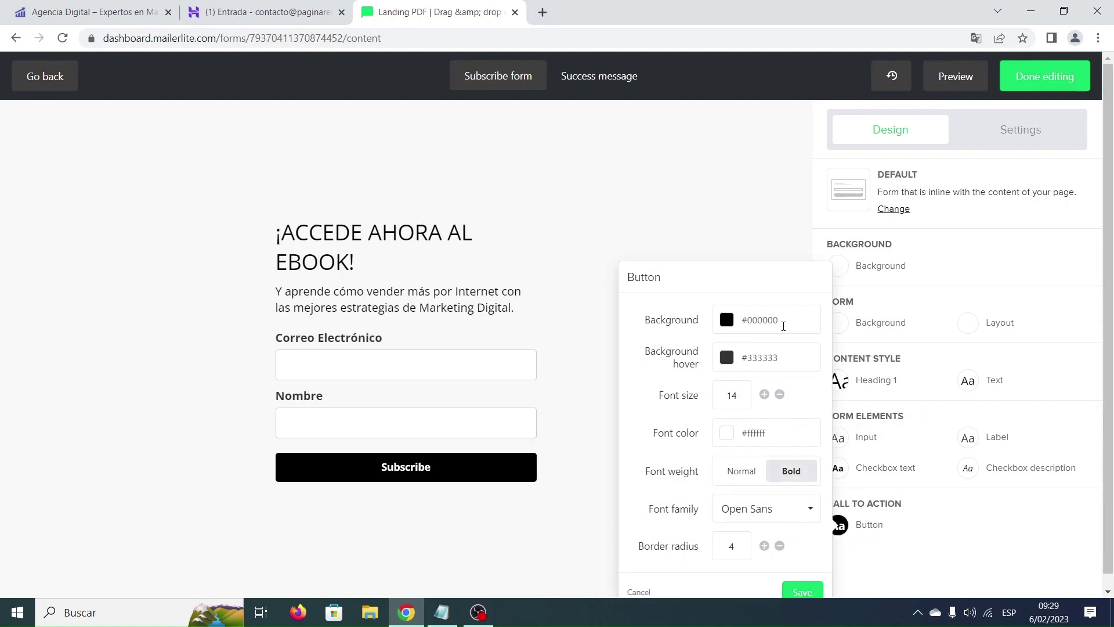
{"action": "left_click_drag", "start_coordinate": [779, 320], "coordinate": [750, 319]}
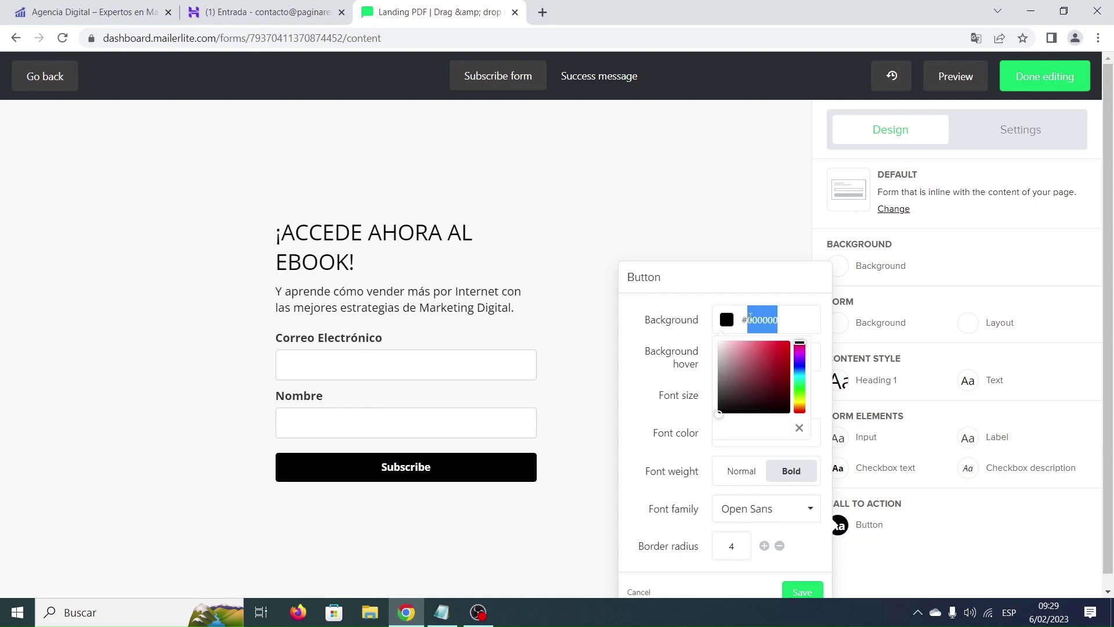
{"action": "type", "text": "4054b2"}
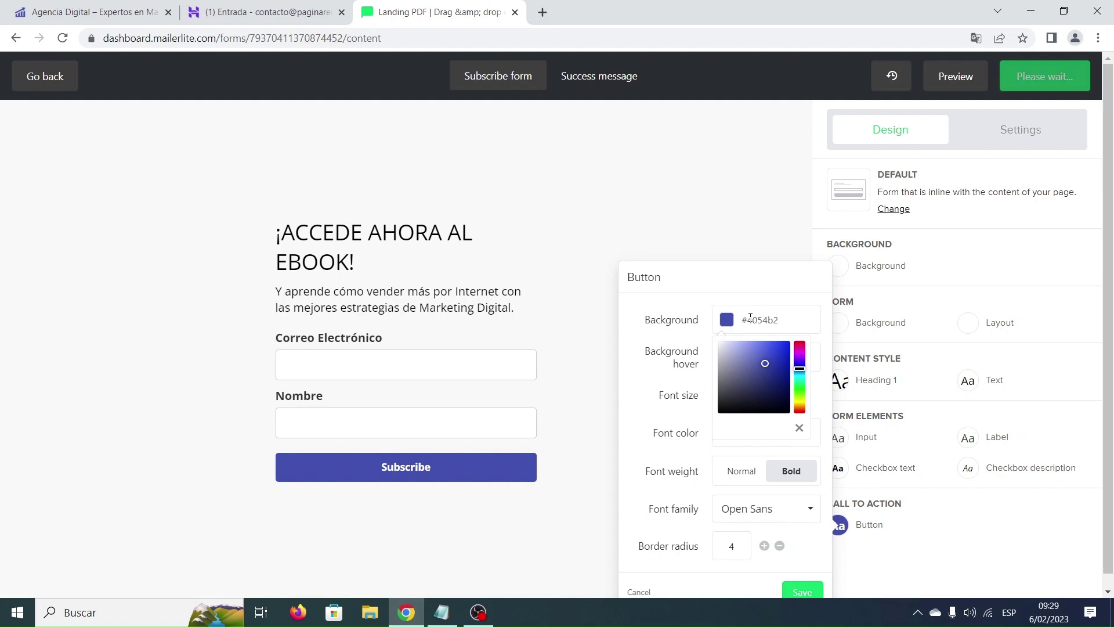
{"action": "left_click", "coordinate": [637, 340]}
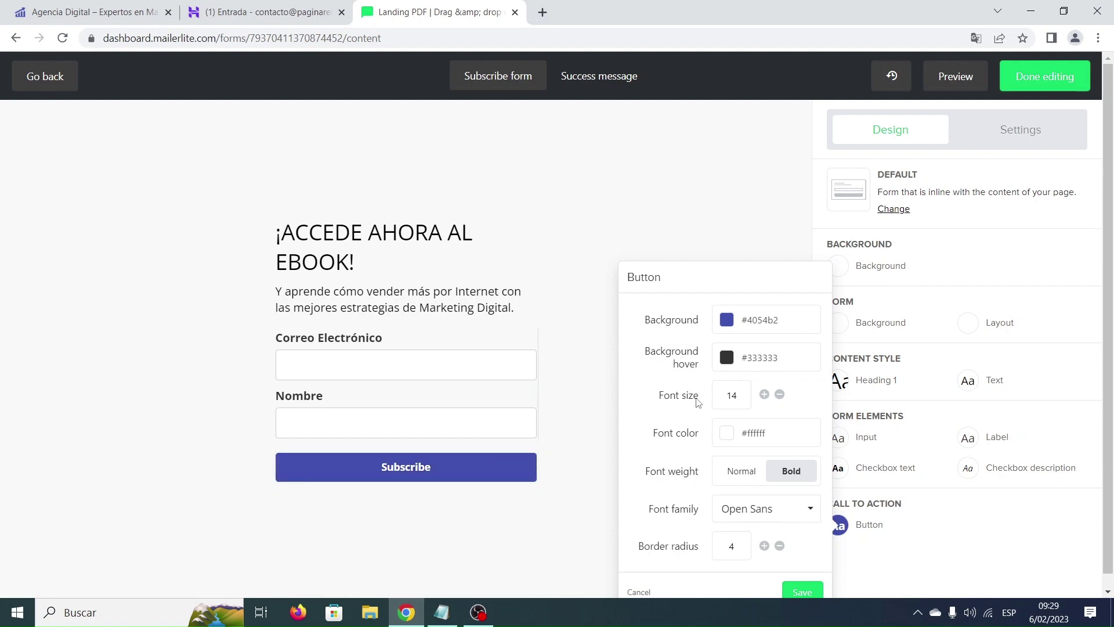
{"action": "left_click", "coordinate": [764, 395]}
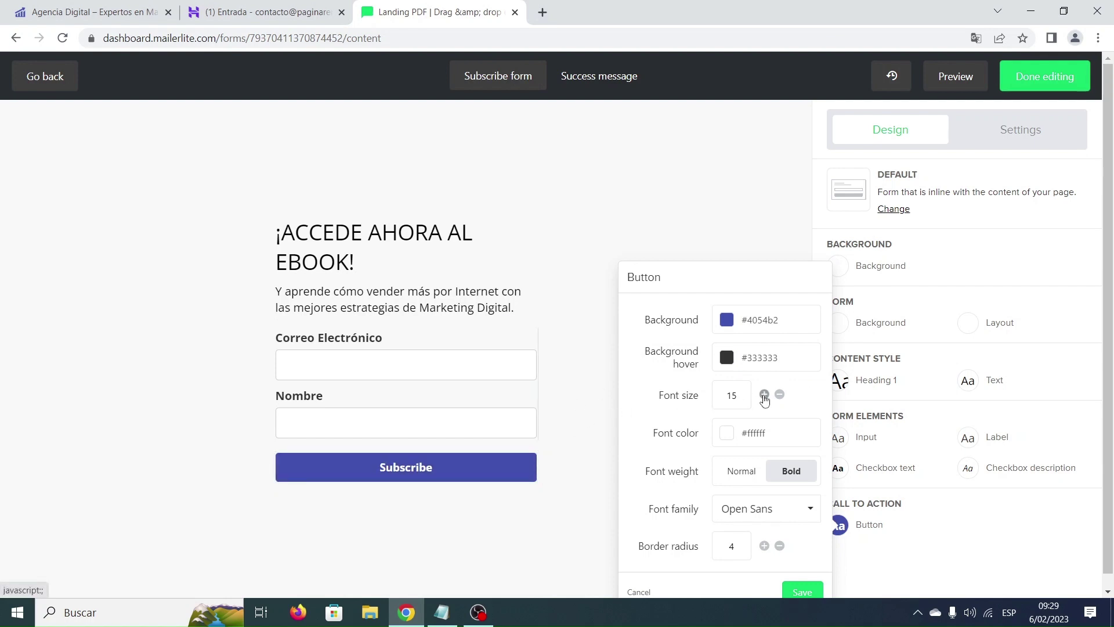
{"action": "left_click", "coordinate": [765, 395]}
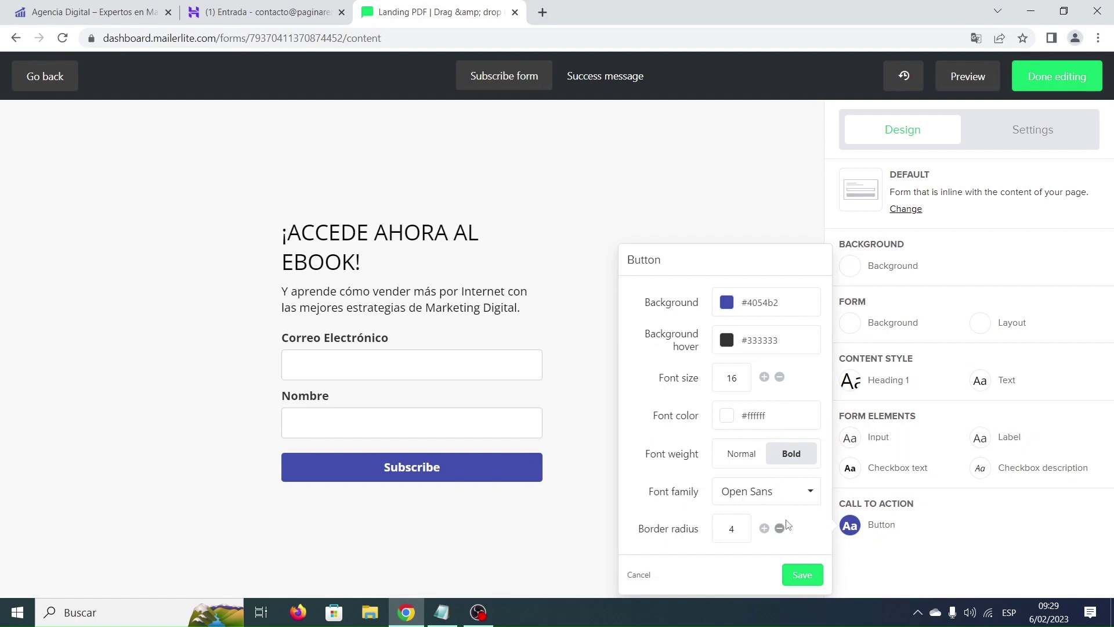
{"action": "left_click", "coordinate": [799, 576]}
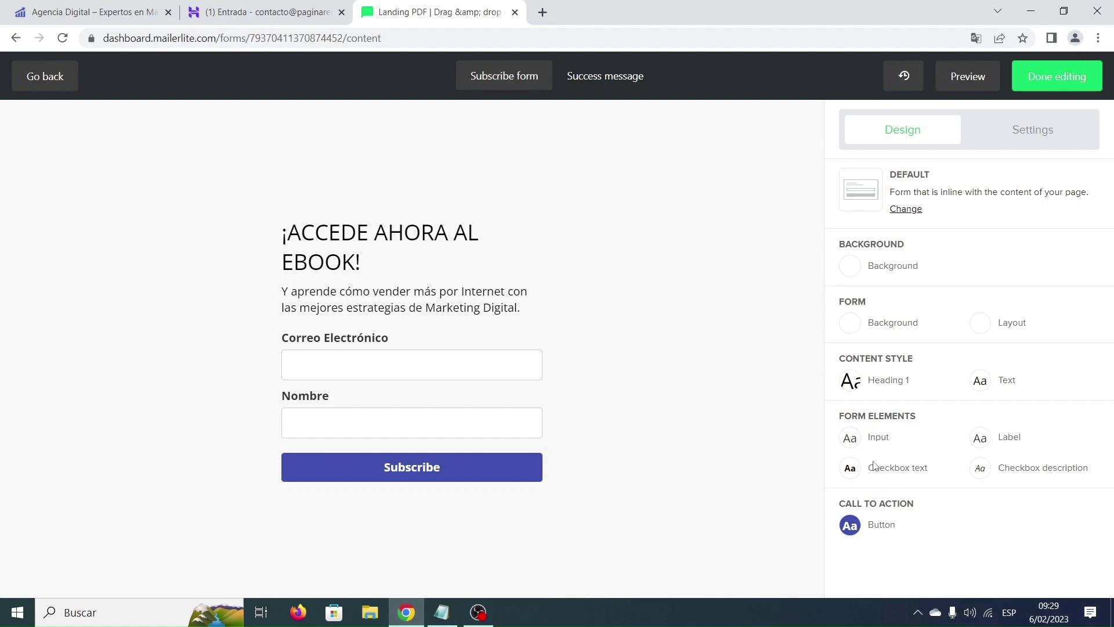
Replace the button text 'Subscribe' with 'Descarga el EBOOK'.
{"action": "left_click", "coordinate": [515, 453]}
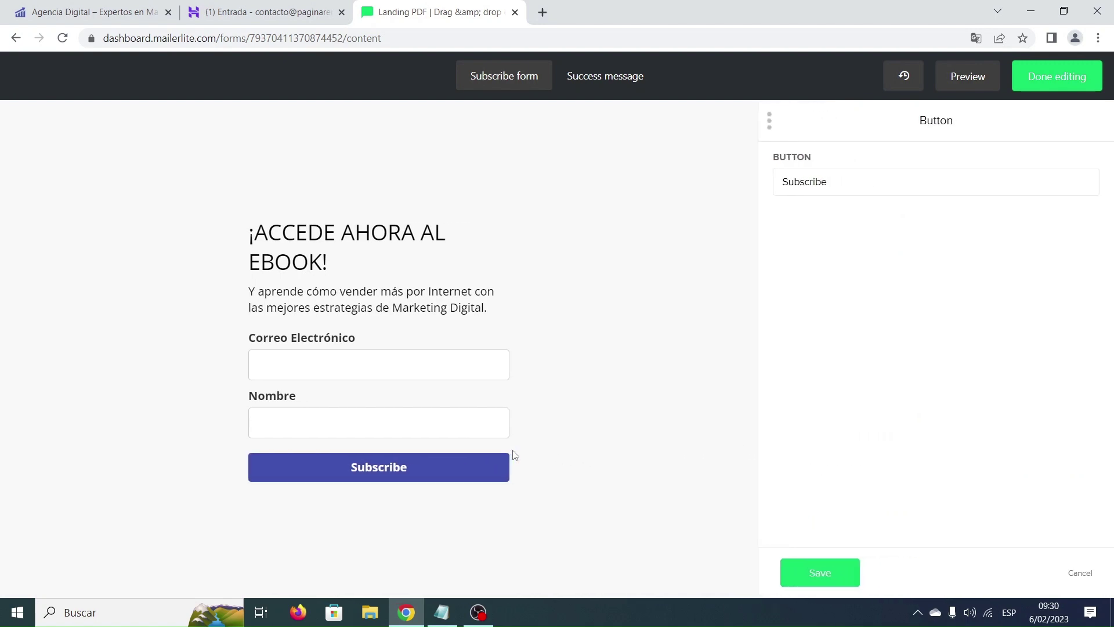
{"action": "left_click", "coordinate": [829, 181]}
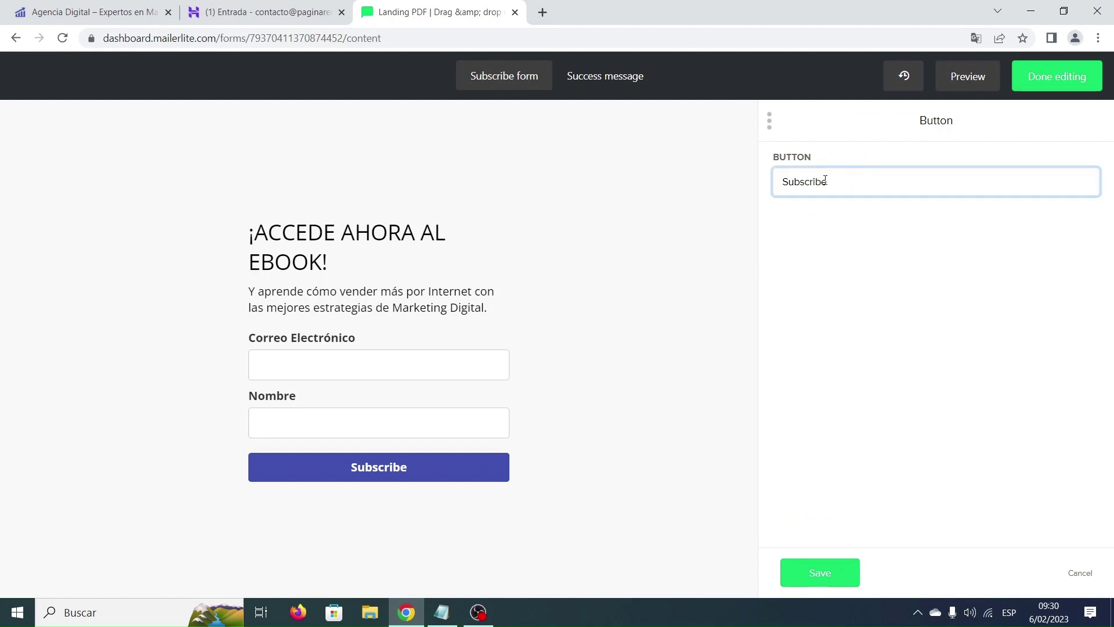
{"action": "left_click_drag", "start_coordinate": [825, 182], "coordinate": [781, 181]}
{"action": "type", "text": "Descarga el EBOOK"}
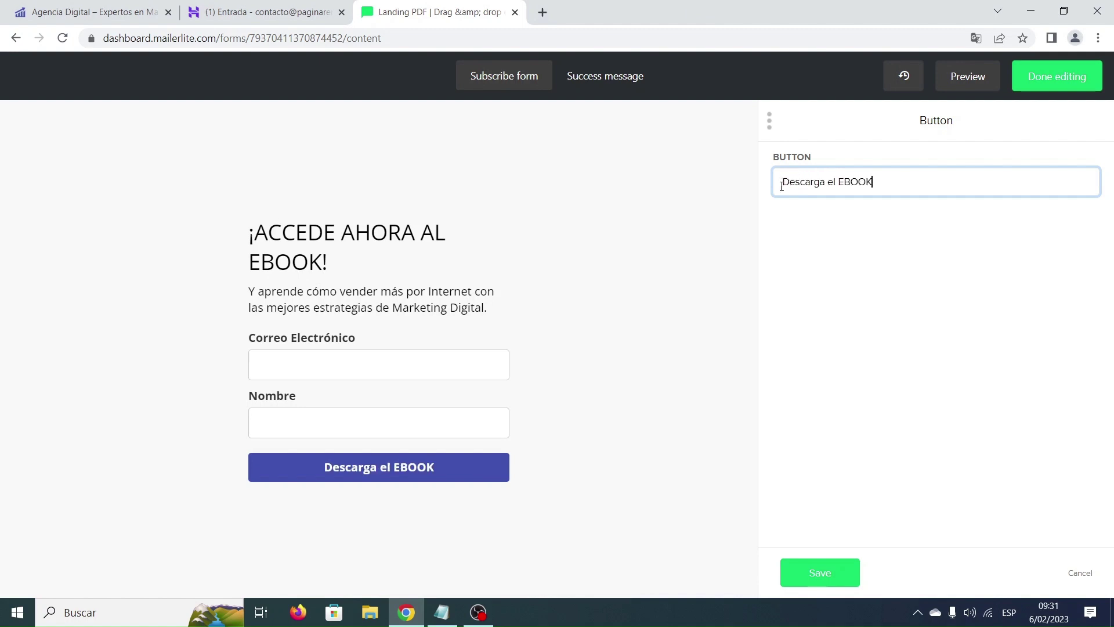
{"action": "left_click", "coordinate": [824, 577]}
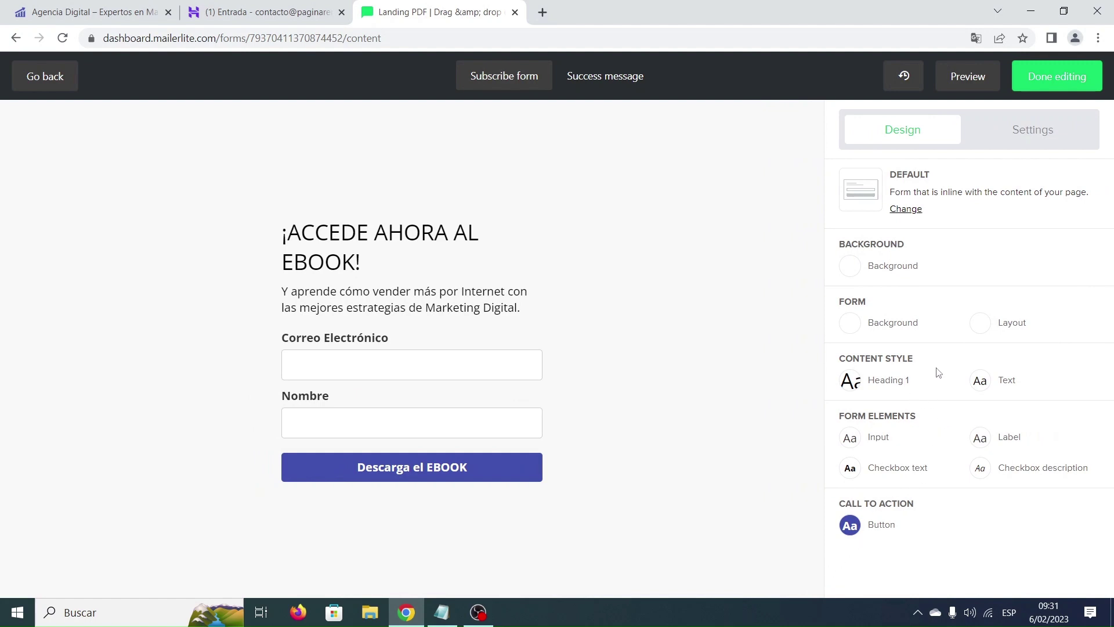
Enable the Privacy policy option in the form settings and edit its statement.
{"action": "left_click", "coordinate": [1037, 136]}
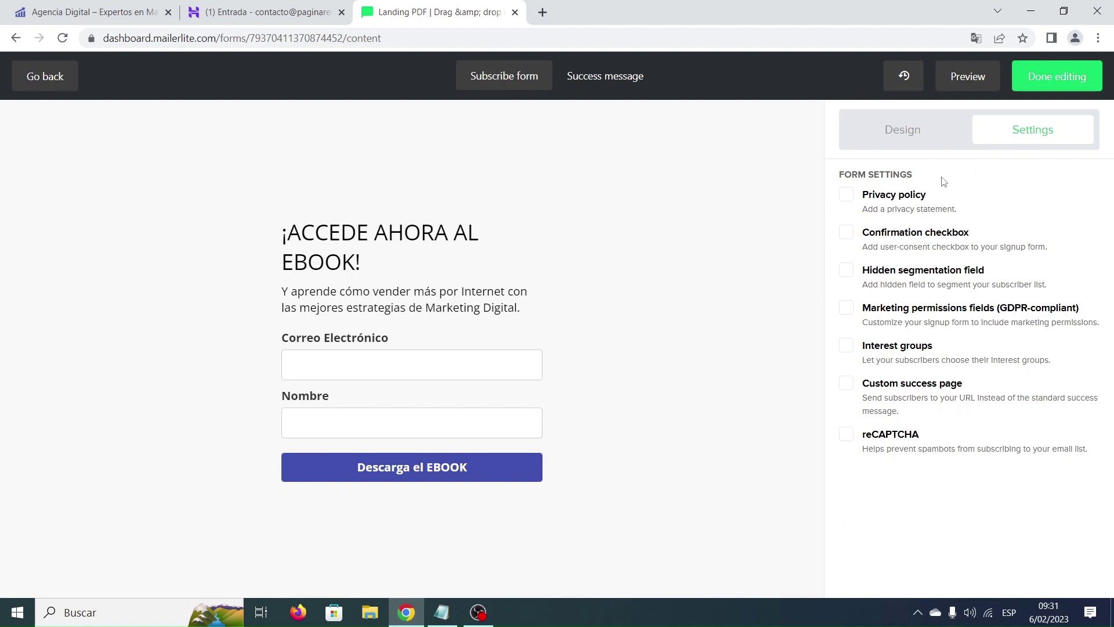
{"action": "left_click", "coordinate": [847, 196]}
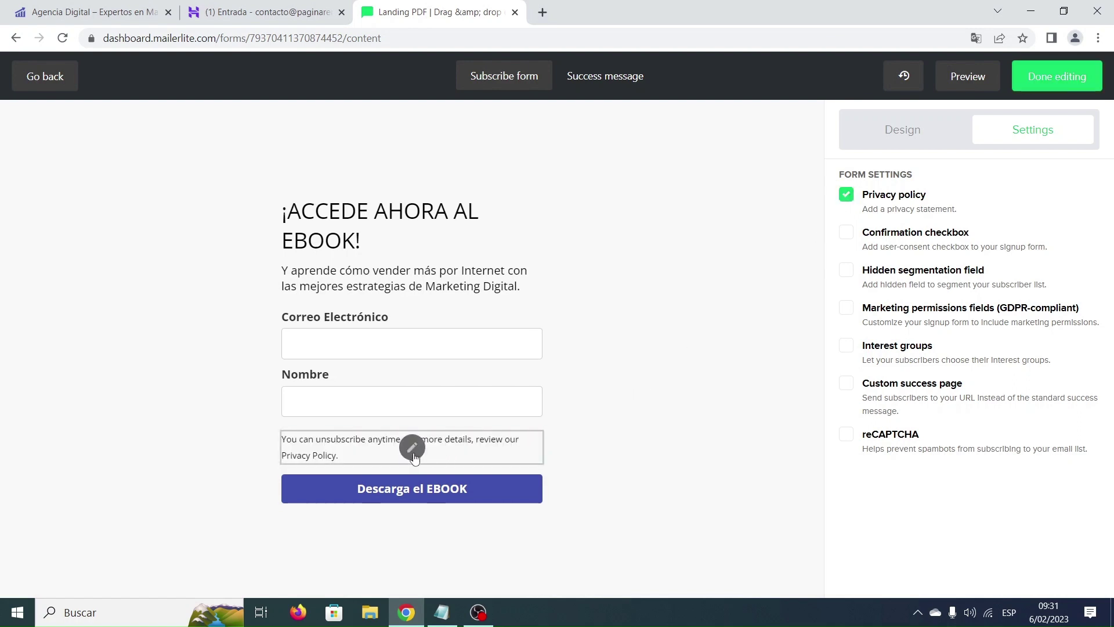
{"action": "left_click", "coordinate": [416, 458]}
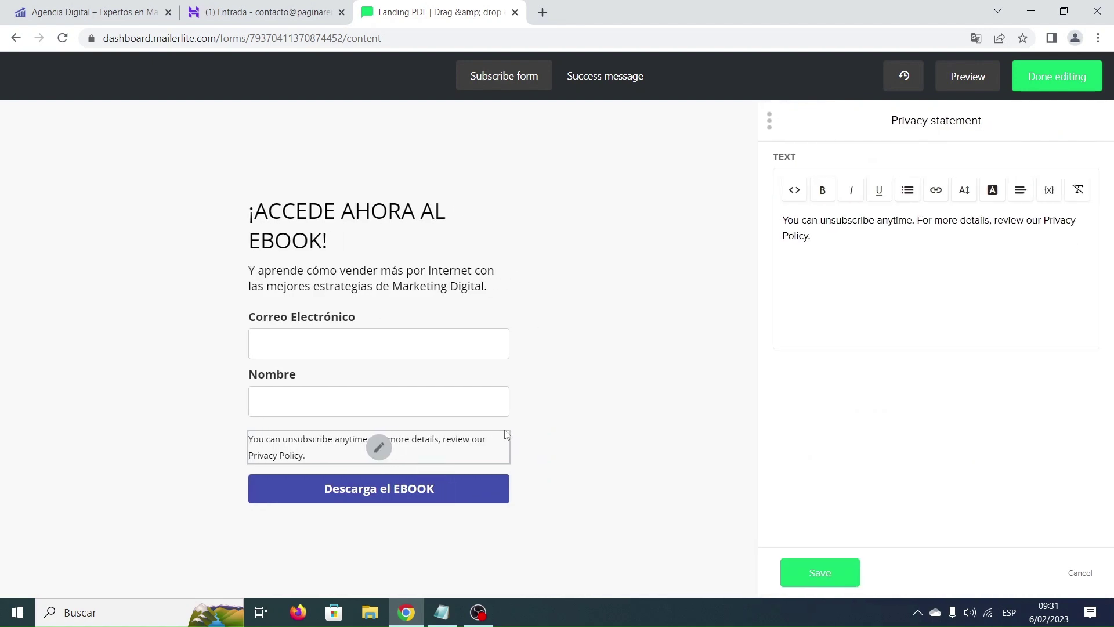
{"action": "left_click", "coordinate": [836, 237]}
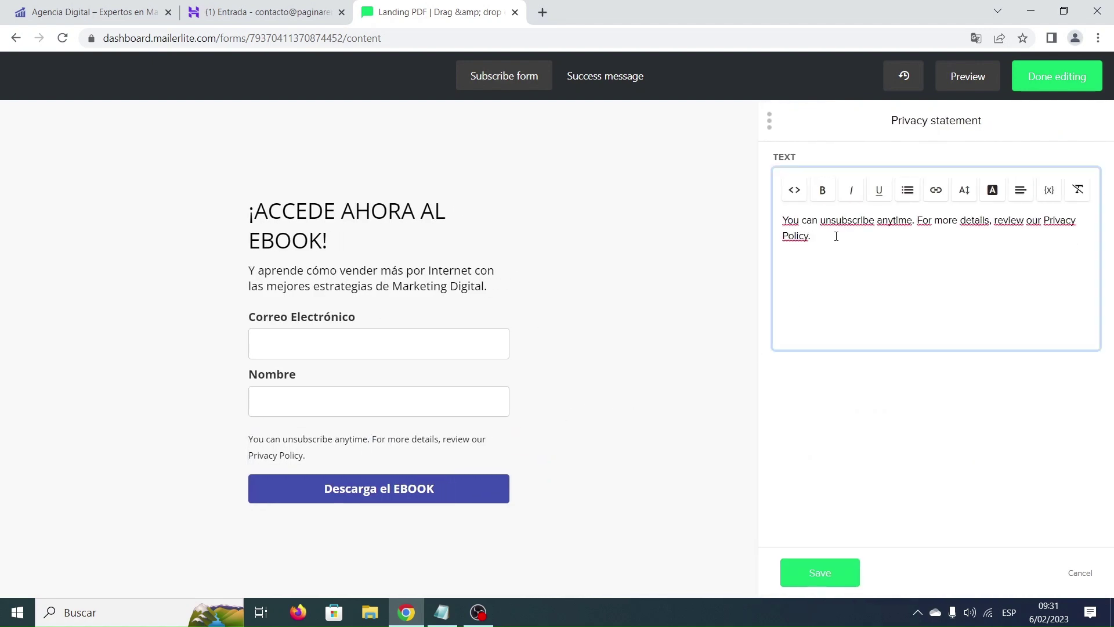
Paste 'Al registrarme acepto las políticas de privacidad del sitio web.' as the privacy text, then view the WordPress page.
{"action": "left_click", "coordinate": [443, 614]}
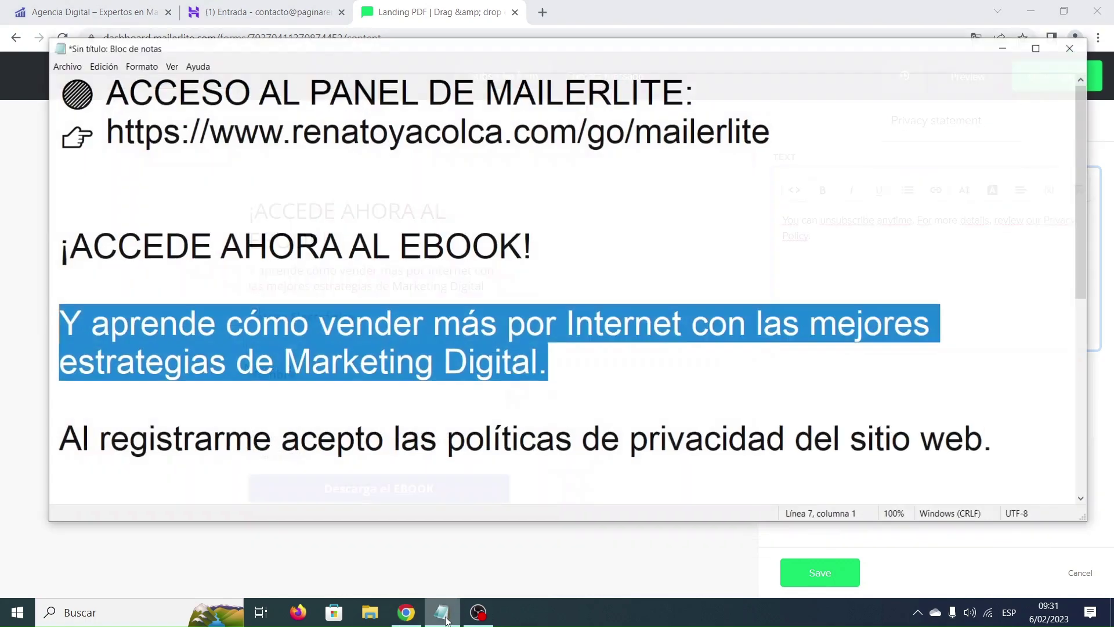
{"action": "scroll", "coordinate": [595, 376], "scroll_direction": "down", "scroll_amount": 1}
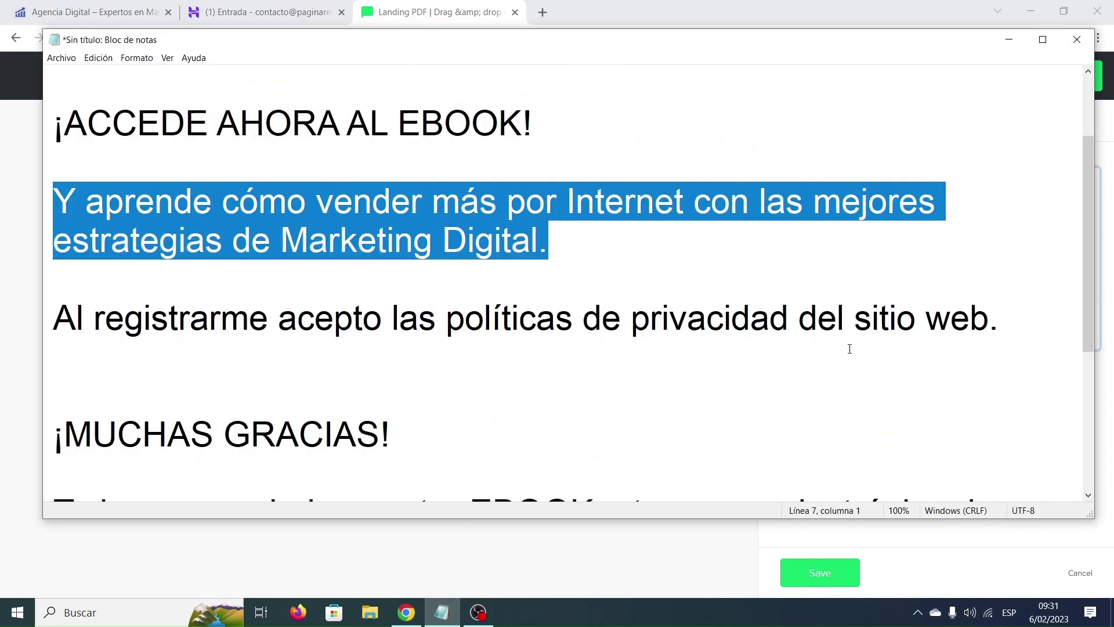
{"action": "left_click_drag", "start_coordinate": [1019, 319], "coordinate": [61, 324]}
{"action": "key", "text": "ctrl+c"}
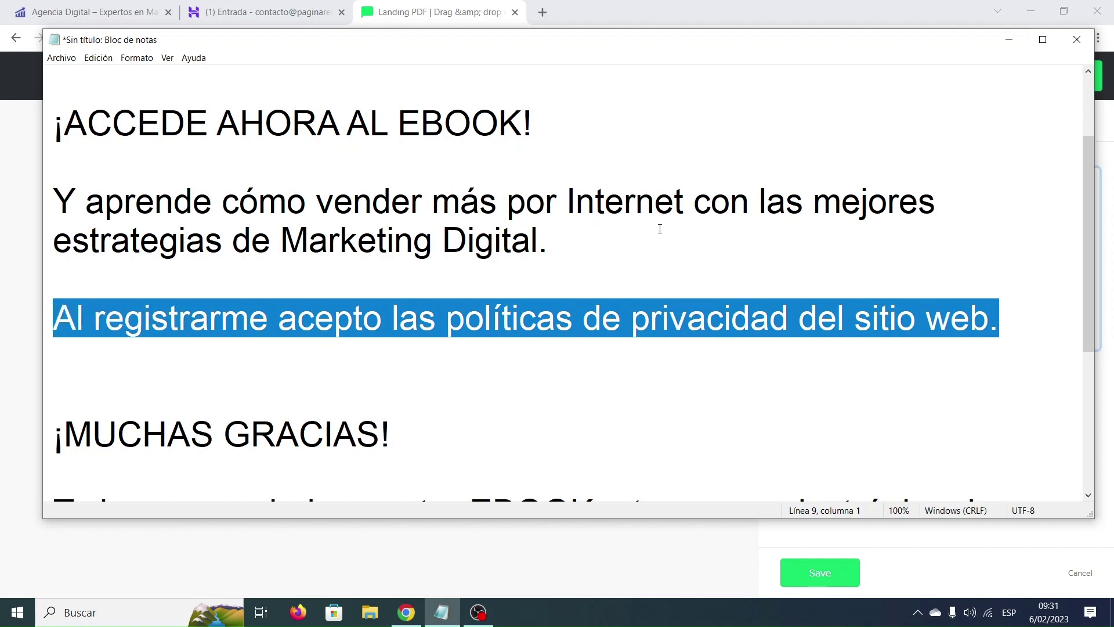
{"action": "left_click", "coordinate": [1009, 39]}
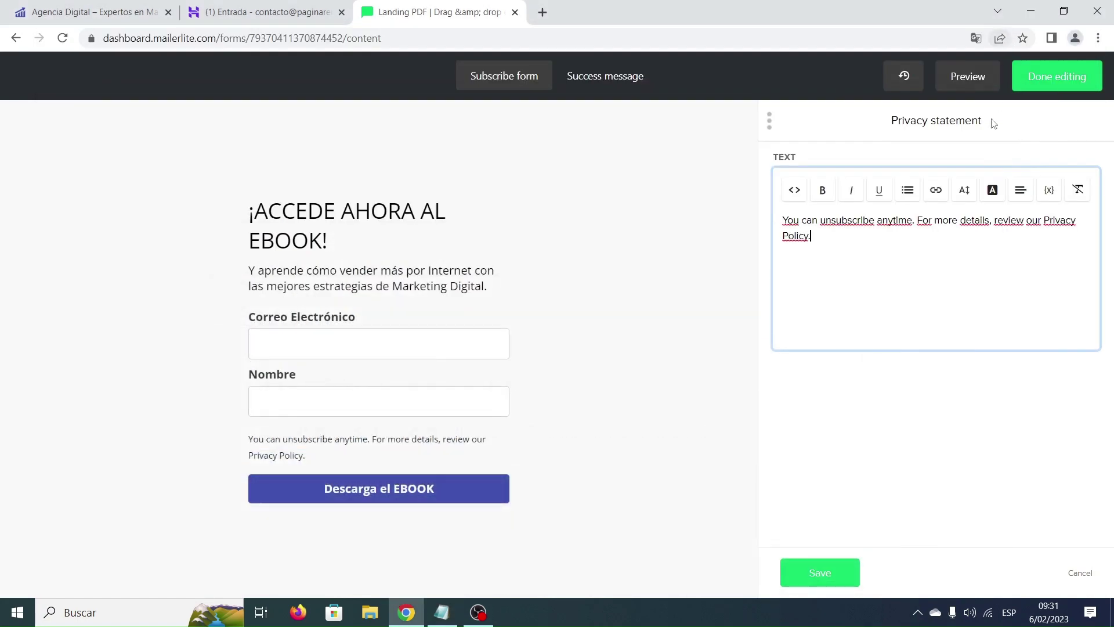
{"action": "left_click_drag", "start_coordinate": [824, 240], "coordinate": [770, 225]}
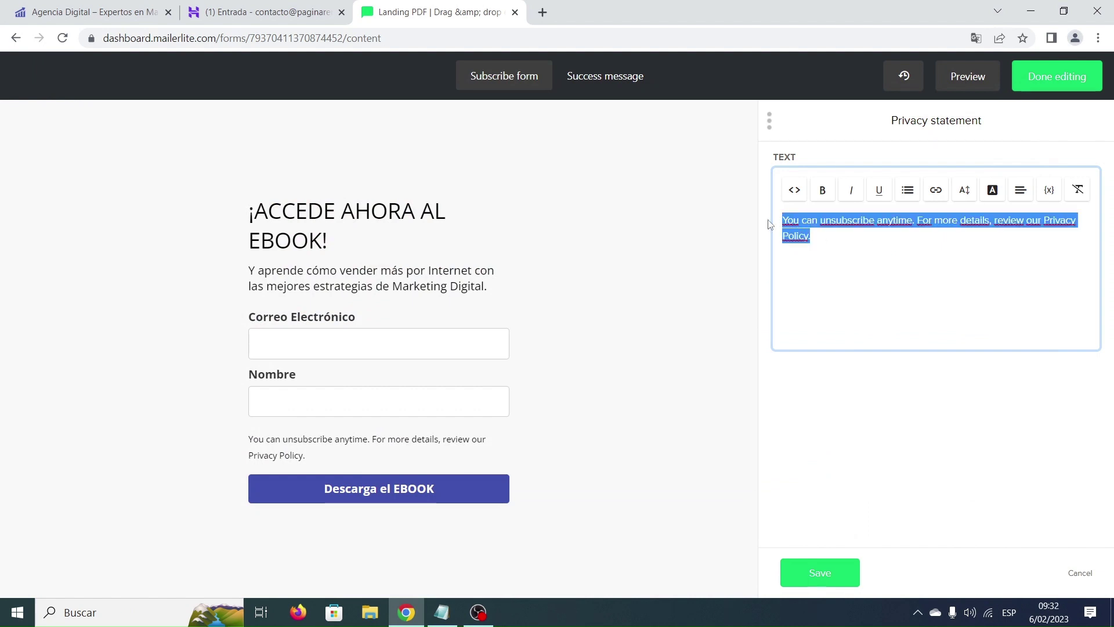
{"action": "key", "text": "ctrl+v"}
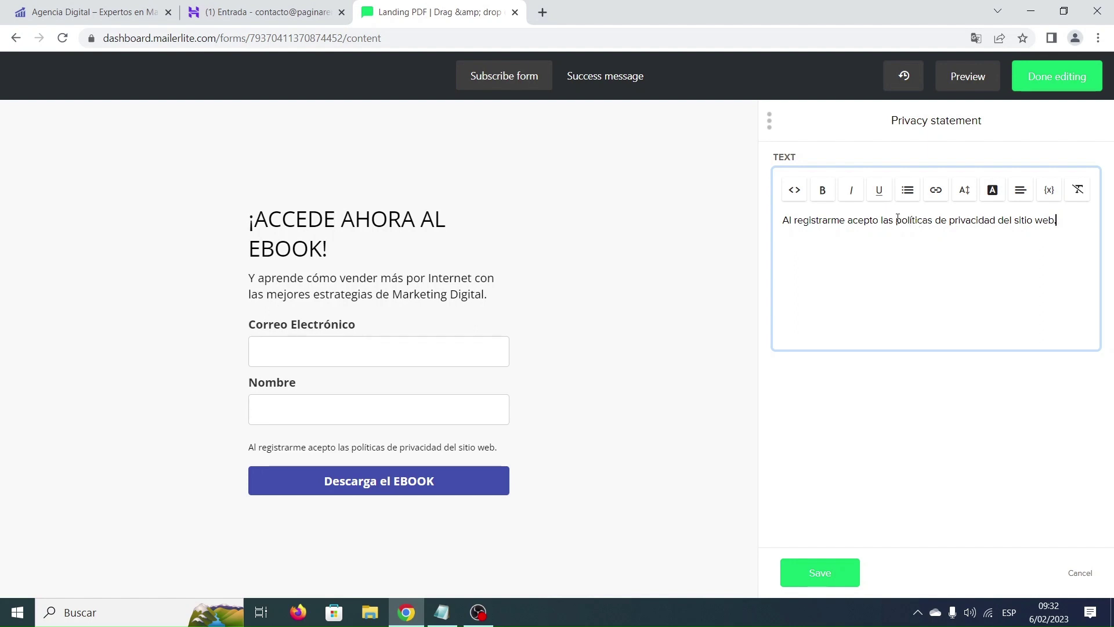
{"action": "left_click_drag", "start_coordinate": [897, 219], "coordinate": [995, 219]}
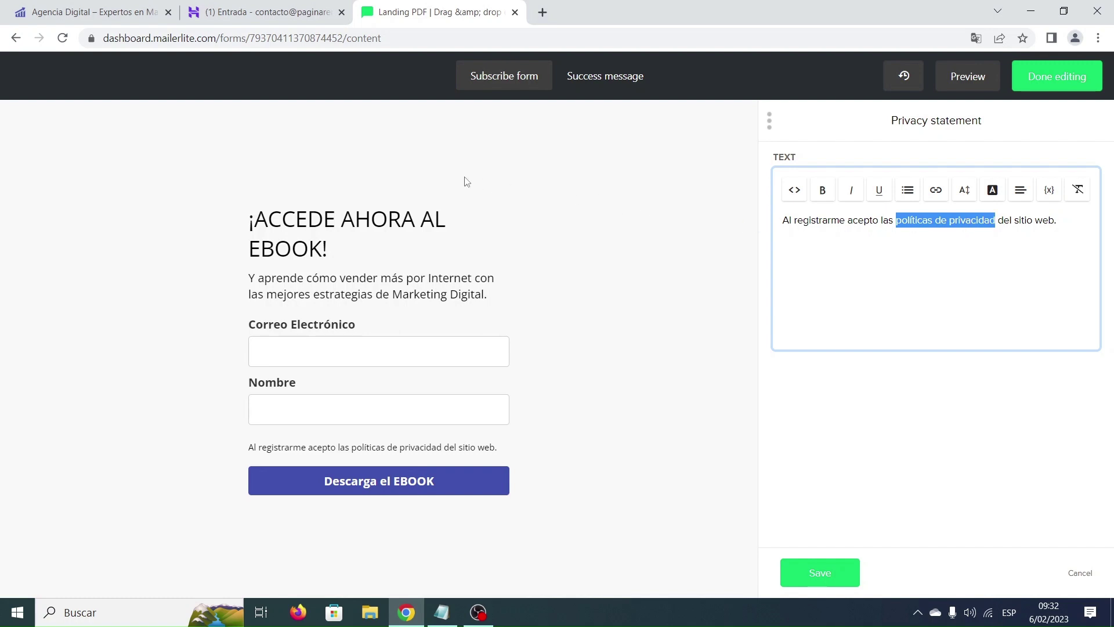
{"action": "left_click", "coordinate": [114, 14]}
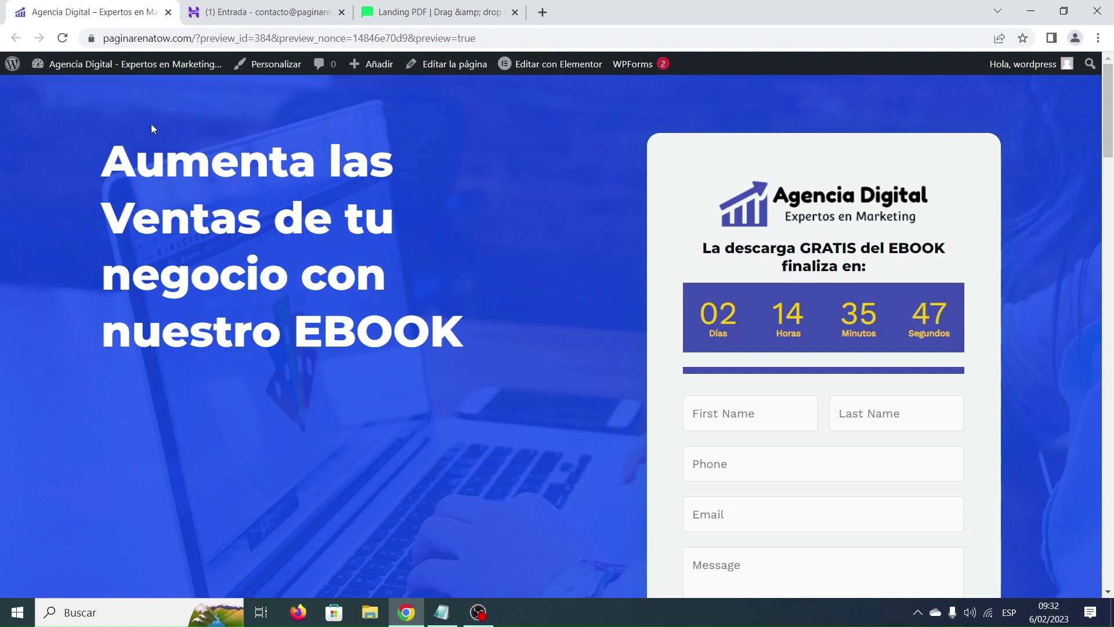
Quick-edit the WordPress Privacy Policy page and retitle it 'Política de Privacidad'.
{"action": "mouse_move", "coordinate": [94, 66]}
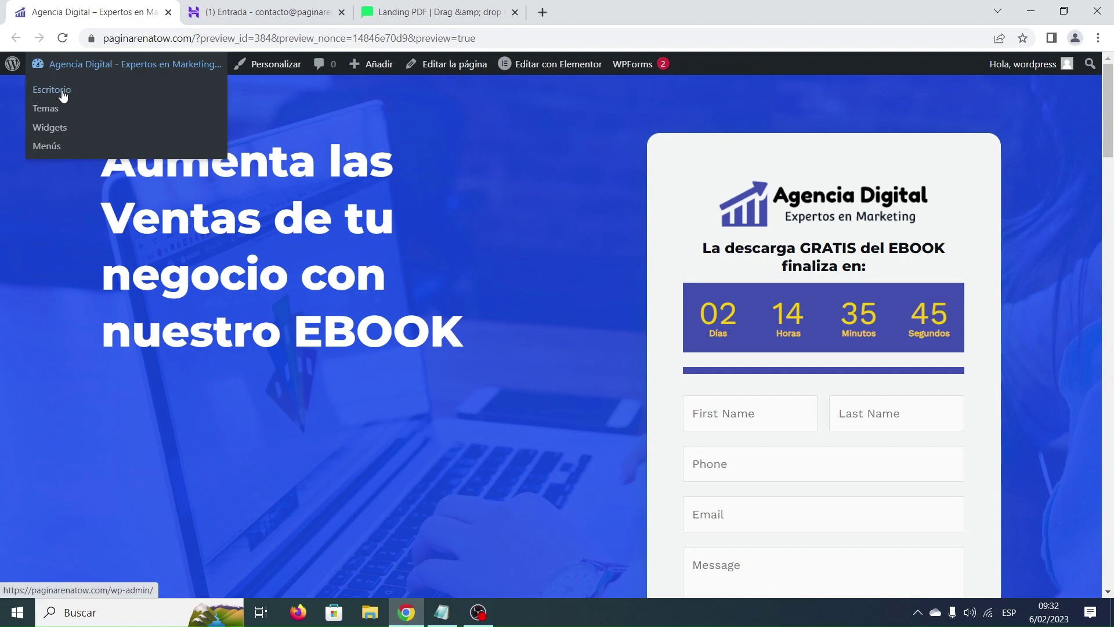
{"action": "left_click", "coordinate": [72, 85]}
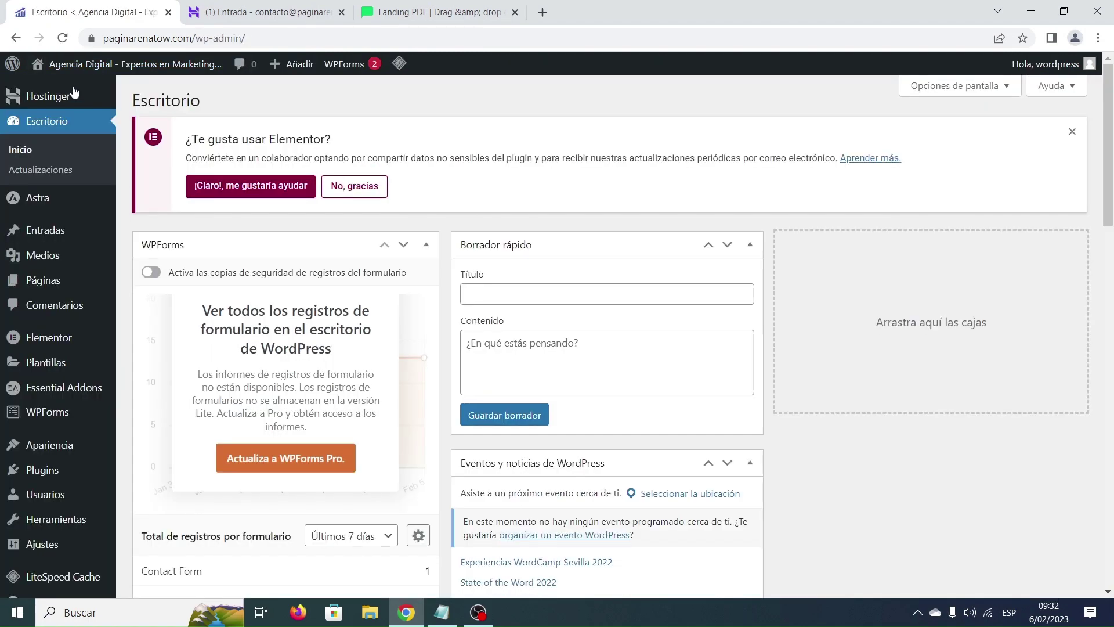
{"action": "left_click", "coordinate": [48, 281]}
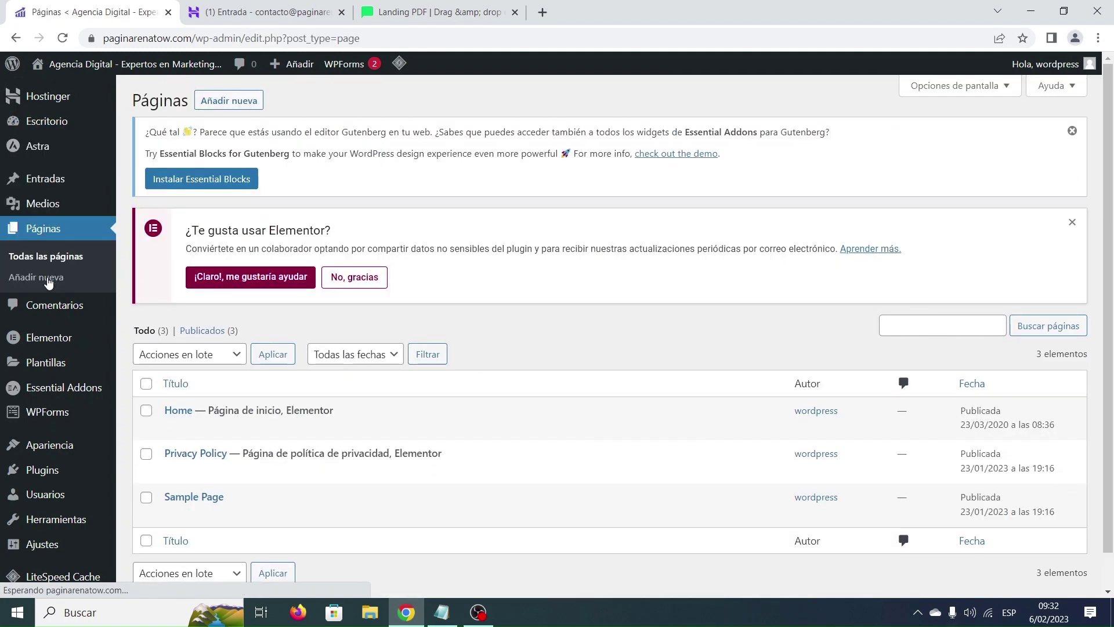
{"action": "scroll", "coordinate": [248, 320], "scroll_direction": "down", "scroll_amount": 1}
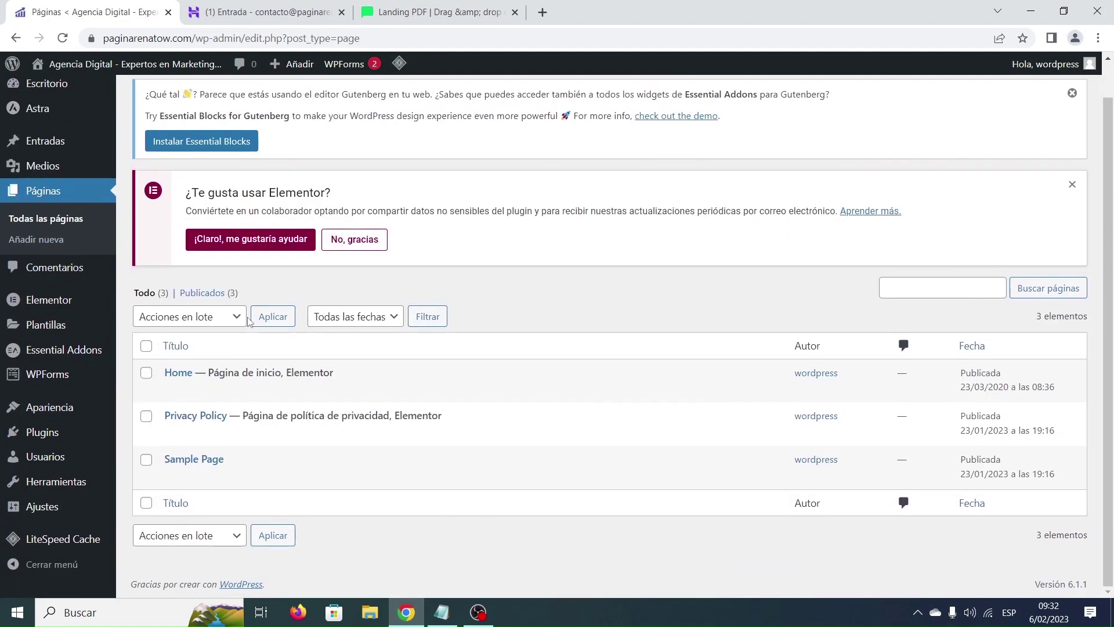
{"action": "mouse_move", "coordinate": [241, 413]}
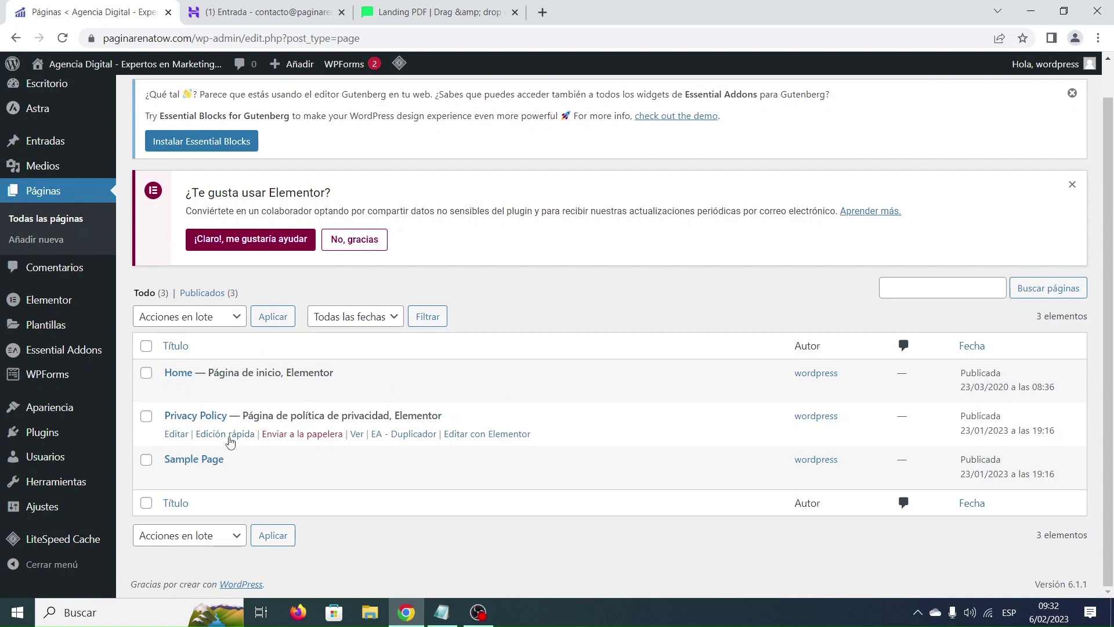
{"action": "left_click", "coordinate": [227, 435]}
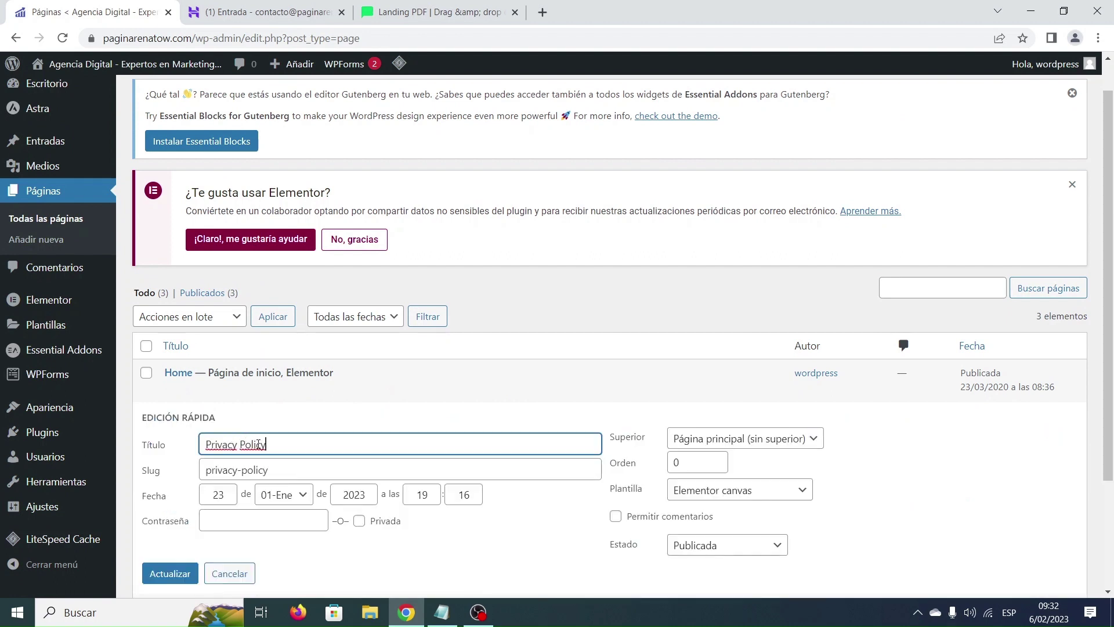
{"action": "left_click_drag", "start_coordinate": [269, 445], "coordinate": [213, 443]}
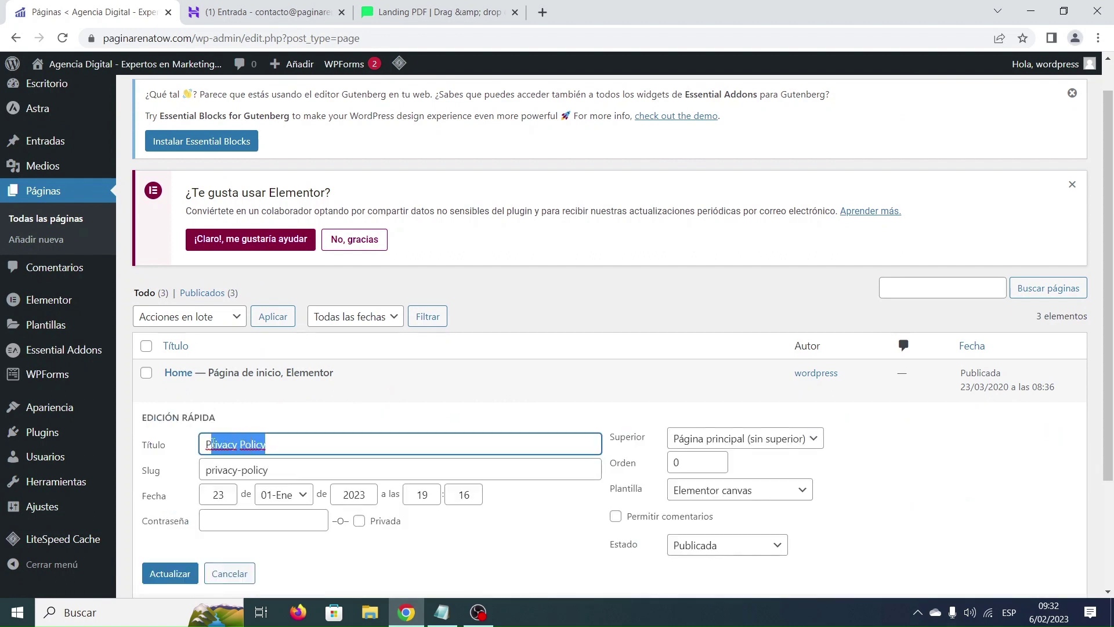
{"action": "type", "text": "olítica de Privacidad"}
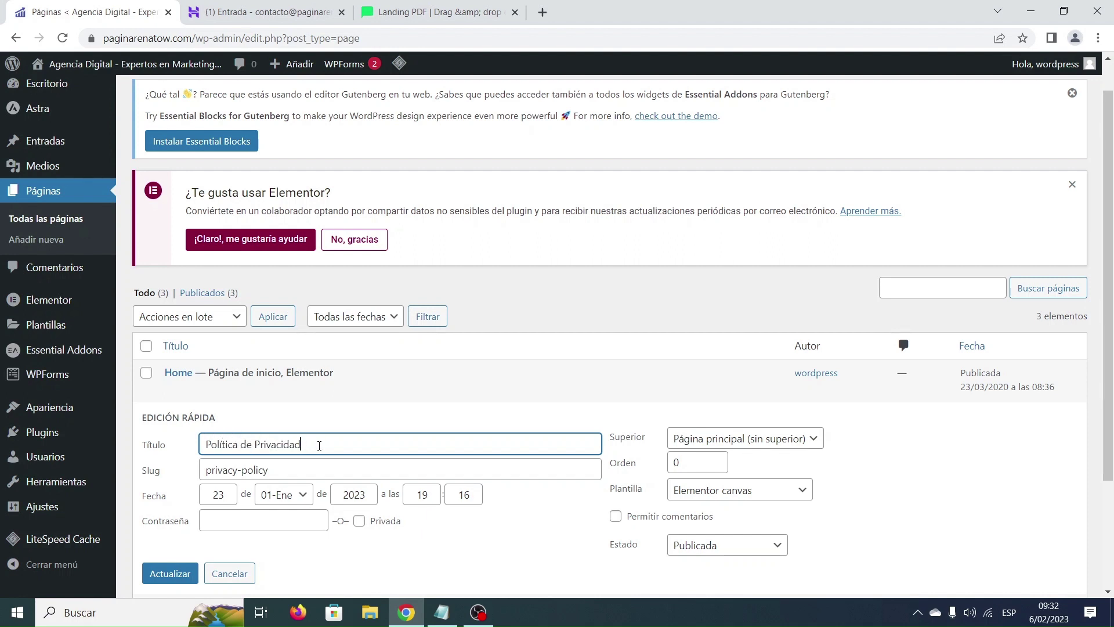
{"action": "left_click_drag", "start_coordinate": [319, 445], "coordinate": [204, 444]}
{"action": "key", "text": "ctrl+c"}
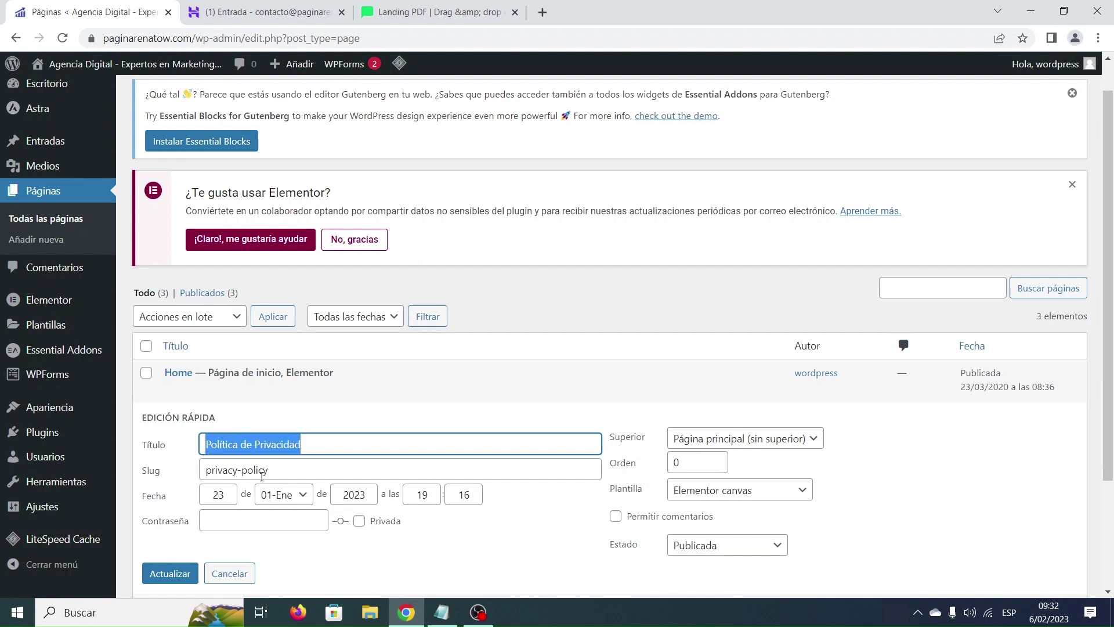
Set the page slug to 'politica-de-privacidad' and save the changes.
{"action": "left_click_drag", "start_coordinate": [269, 471], "coordinate": [204, 471]}
{"action": "key", "text": "ctrl+v"}
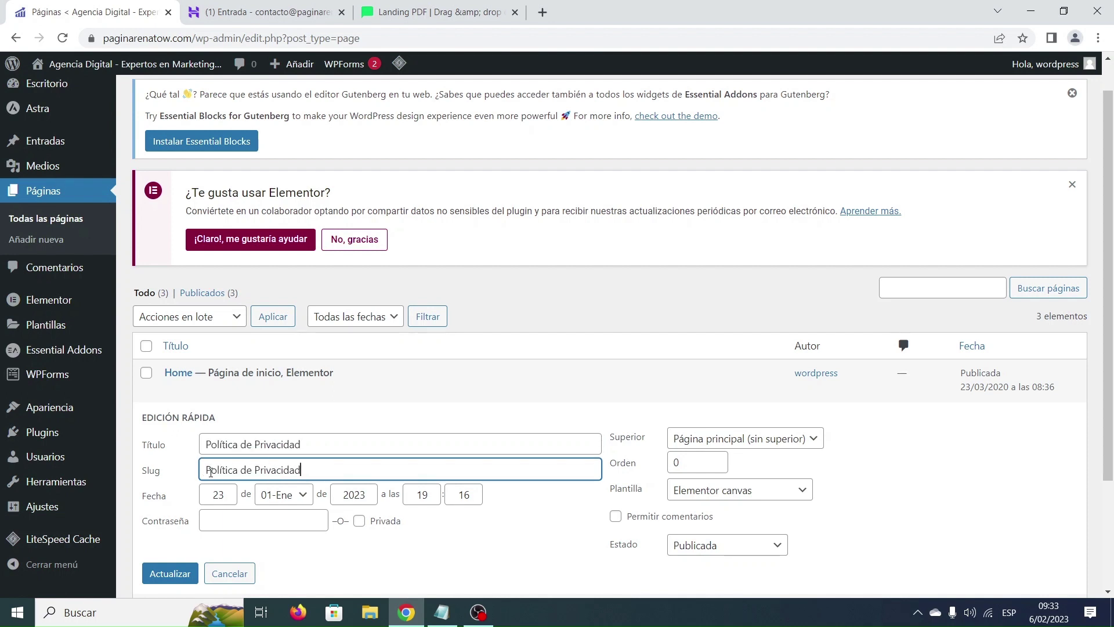
{"action": "left_click", "coordinate": [212, 472]}
{"action": "key", "text": "BackSpace"}
{"action": "type", "text": "p"}
{"action": "key", "text": "Right"}
{"action": "key", "text": "Right"}
{"action": "key", "text": "BackSpace"}
{"action": "type", "text": "il"}
{"action": "key", "text": "Right"}
{"action": "key", "text": "Right"}
{"action": "key", "text": "Right"}
{"action": "key", "text": "Delete"}
{"action": "type", "text": "-"}
{"action": "key", "text": "Delete"}
{"action": "type", "text": "-"}
{"action": "key", "text": "Delete"}
{"action": "type", "text": "p"}
{"action": "left_click", "coordinate": [172, 576]}
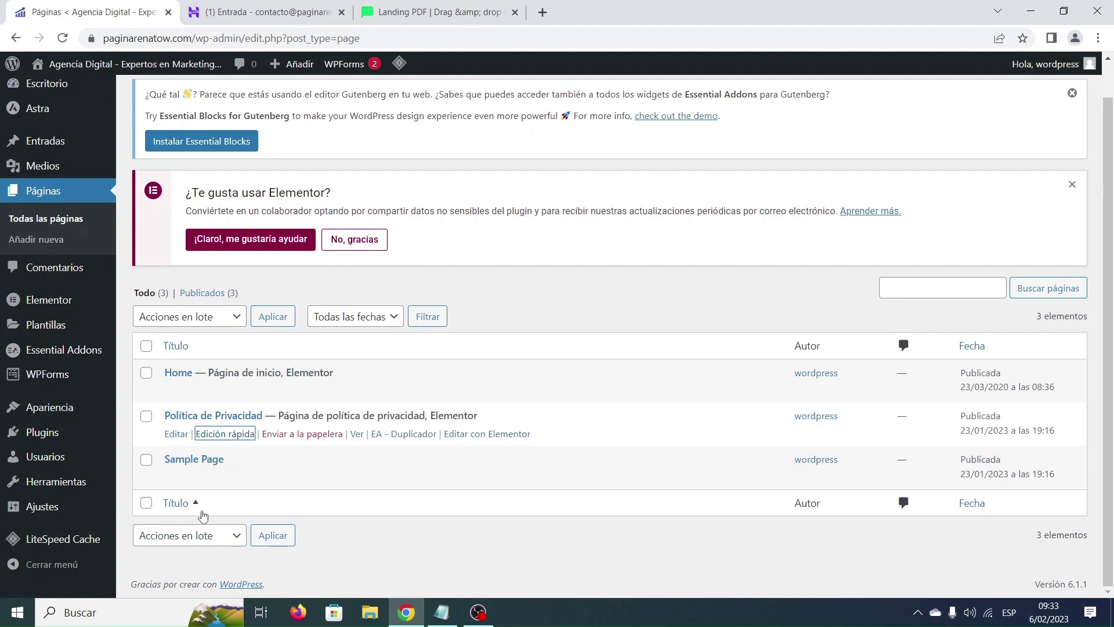
Open the live Política de Privacidad page, copy its URL, and return to the Landing PDF form editor.
{"action": "left_click", "coordinate": [357, 435]}
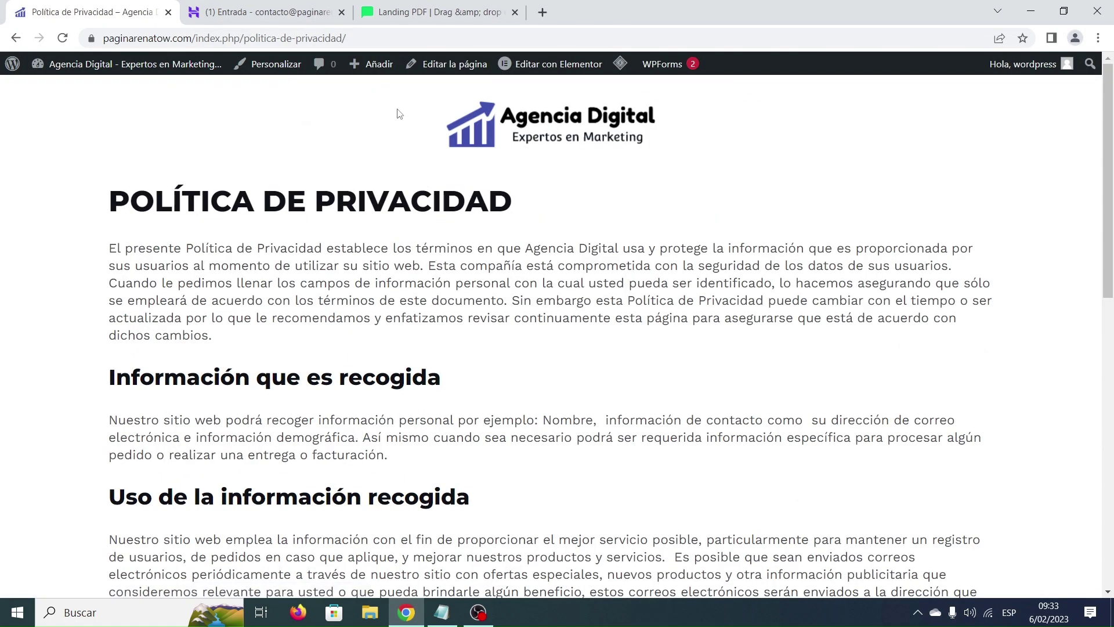
{"action": "left_click", "coordinate": [372, 36]}
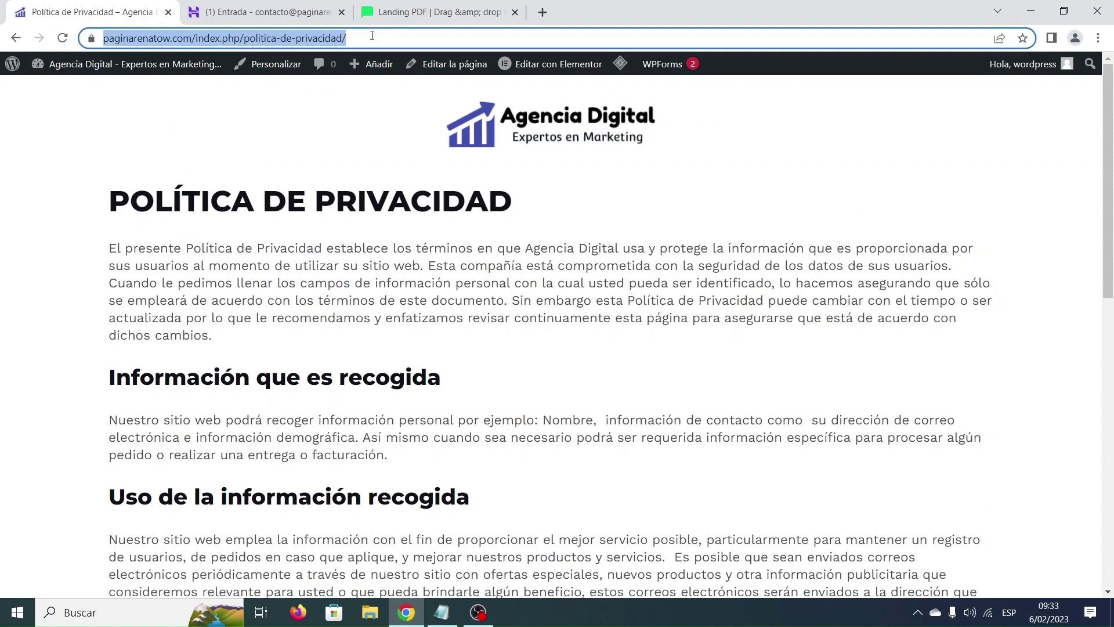
{"action": "left_click", "coordinate": [414, 14]}
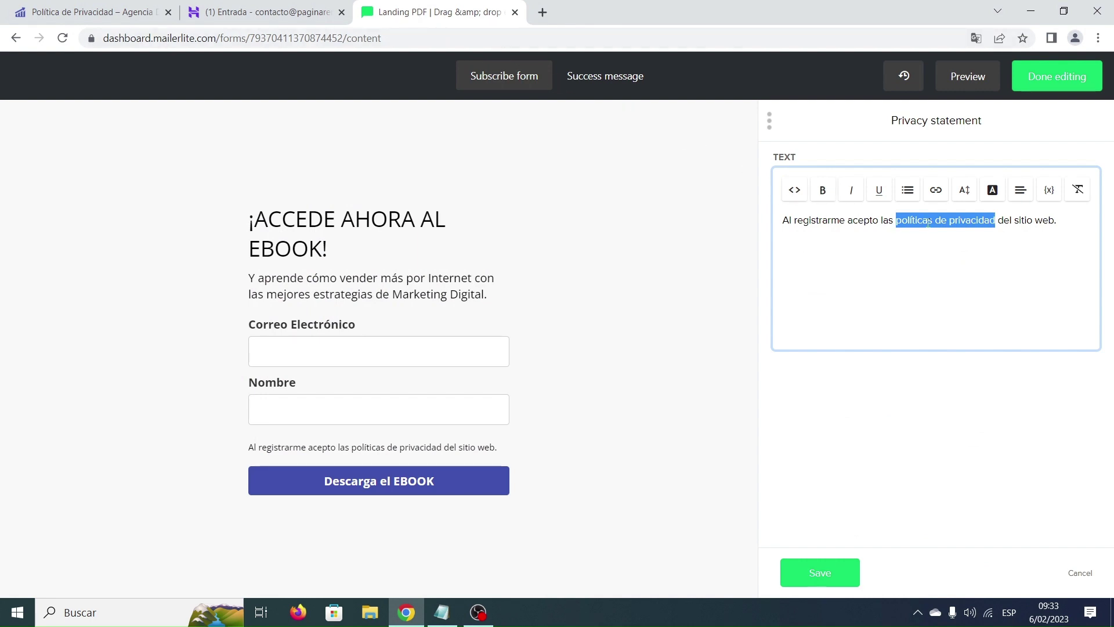
Link 'políticas de privacidad' to the copied privacy page URL, opening in a new tab, and save.
{"action": "left_click", "coordinate": [934, 191]}
{"action": "left_click", "coordinate": [846, 222]}
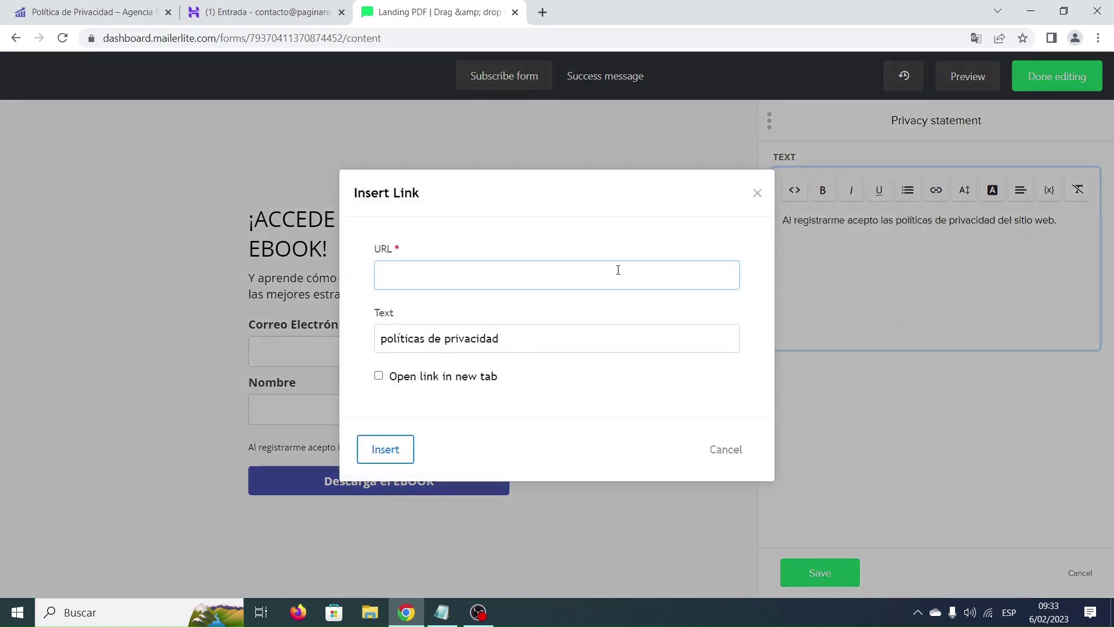
{"action": "type", "text": "https://paginarenatow.com/index.php/politica-de-privacidad/"}
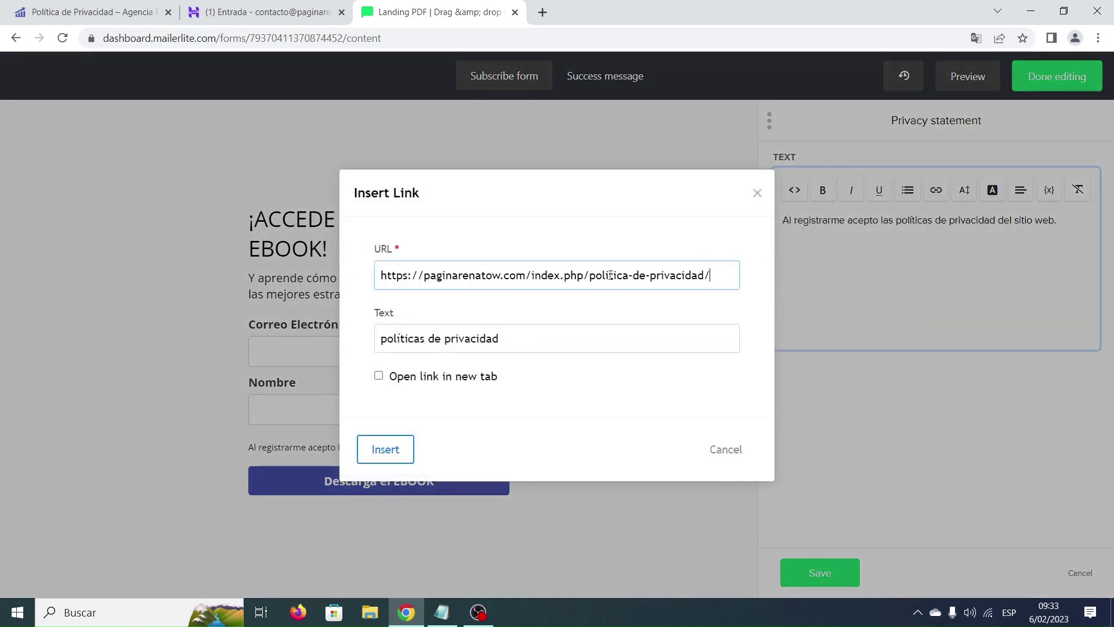
{"action": "left_click", "coordinate": [379, 377]}
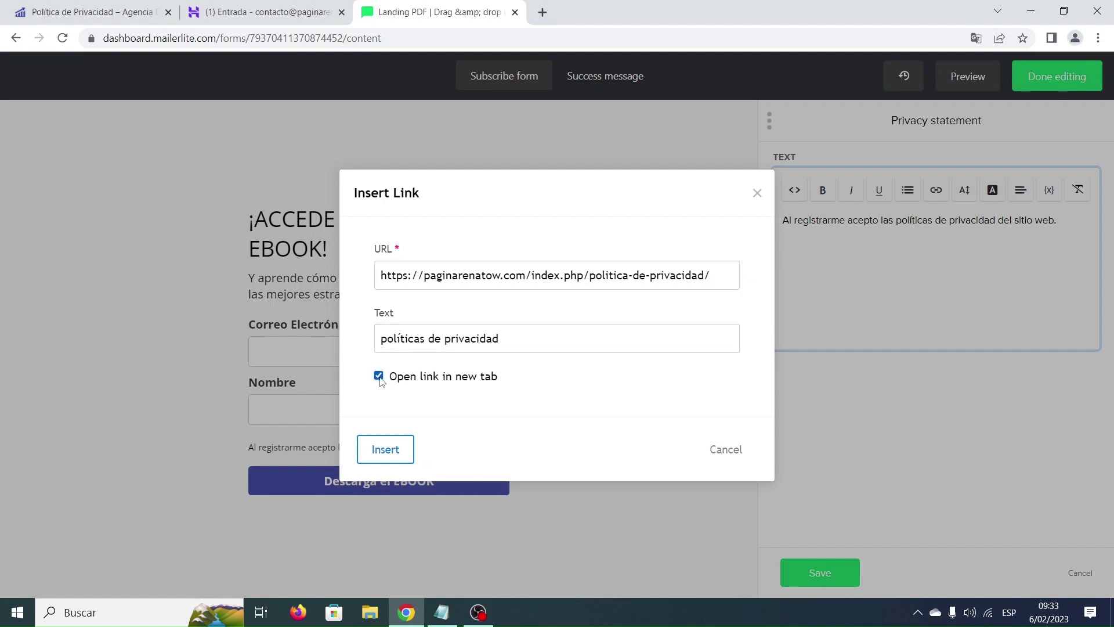
{"action": "left_click", "coordinate": [384, 450]}
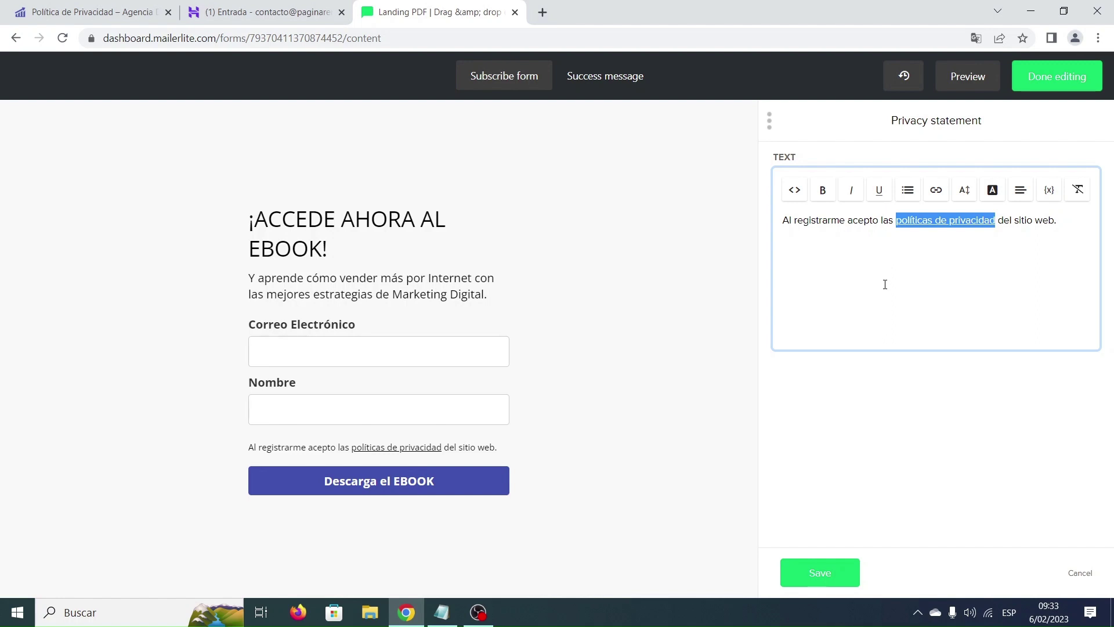
{"action": "left_click", "coordinate": [836, 577]}
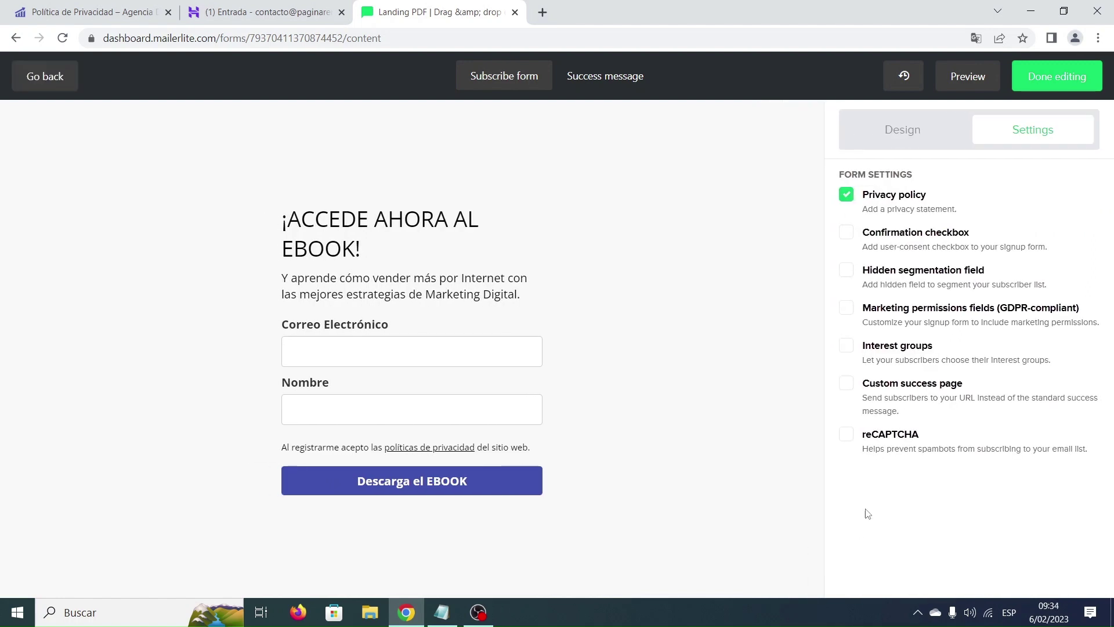
Check the privacy text's Confirmation/Privacy style under Design, save it, and show the Success message.
{"action": "left_click", "coordinate": [899, 138]}
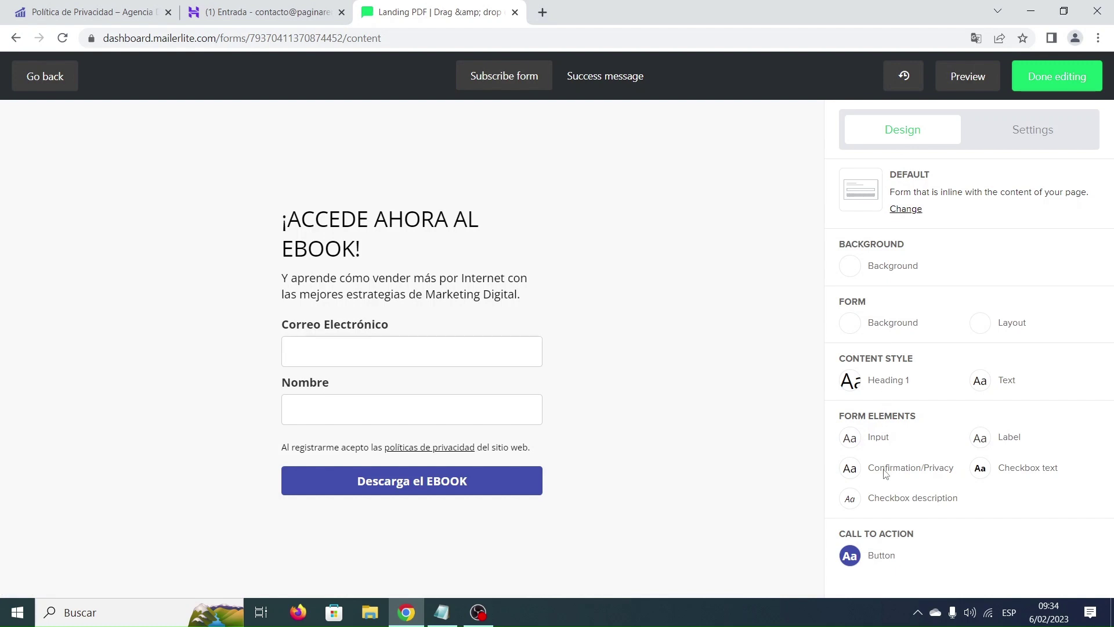
{"action": "left_click", "coordinate": [851, 475]}
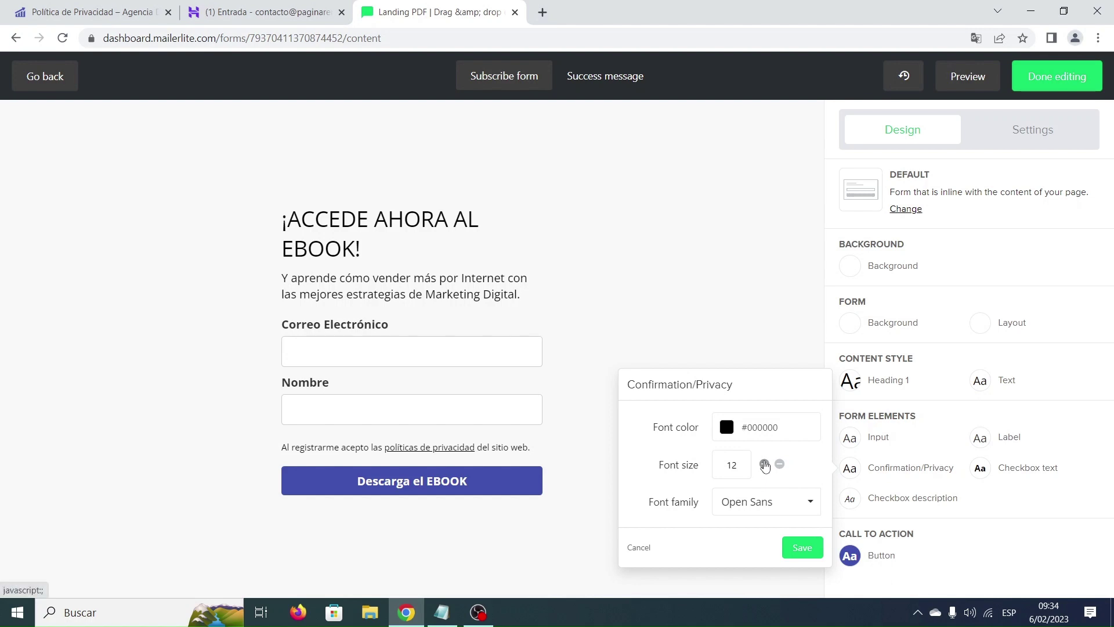
{"action": "left_click", "coordinate": [802, 548]}
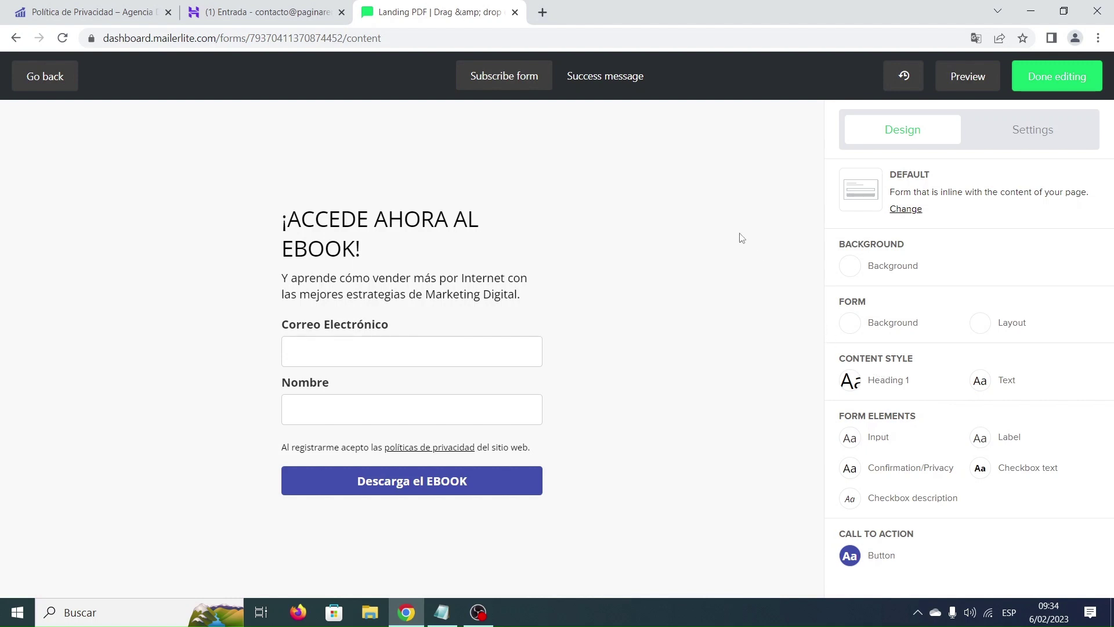
{"action": "left_click", "coordinate": [606, 79]}
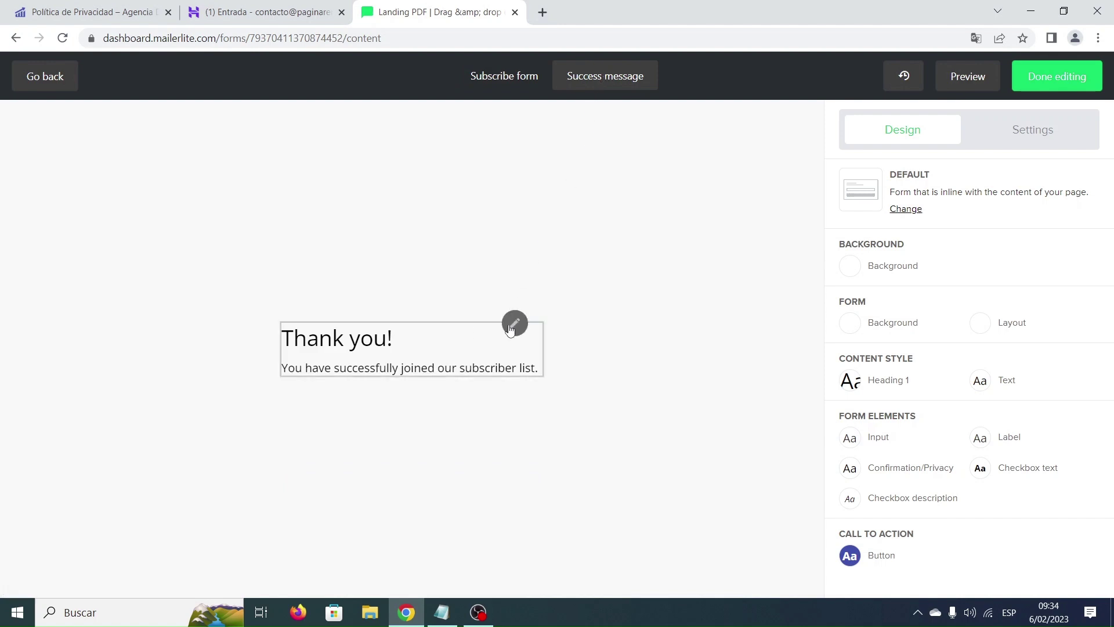
Replace the Thank you! heading with '¡MUCHAS GRACIAS!' copied from the Notepad notes.
{"action": "left_click", "coordinate": [514, 324]}
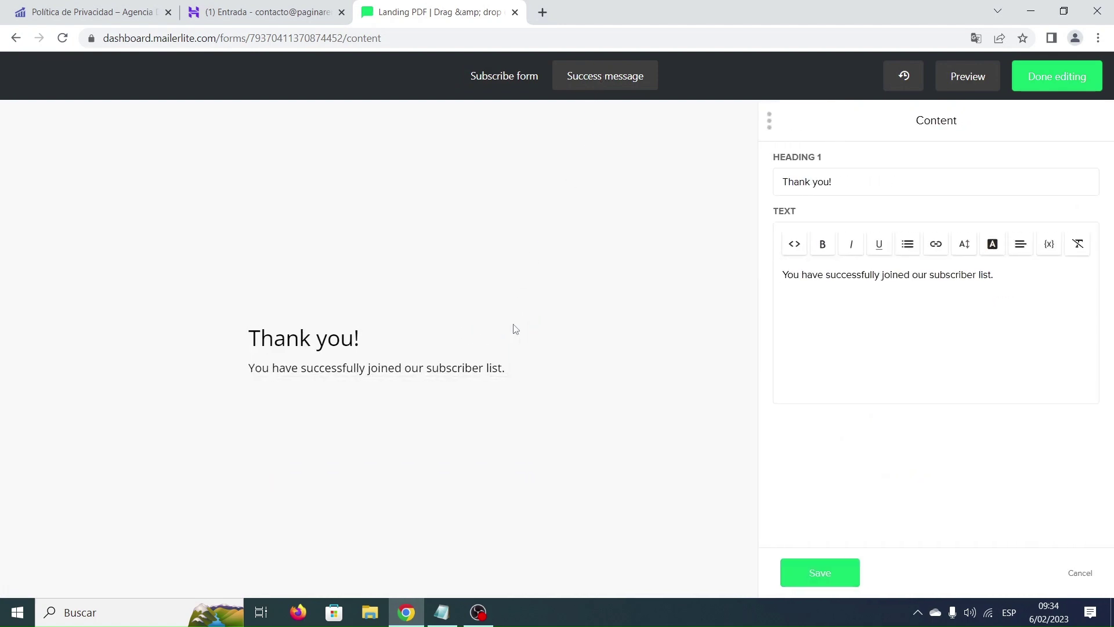
{"action": "left_click", "coordinate": [446, 623]}
{"action": "scroll", "coordinate": [392, 285], "scroll_direction": "down", "scroll_amount": 2}
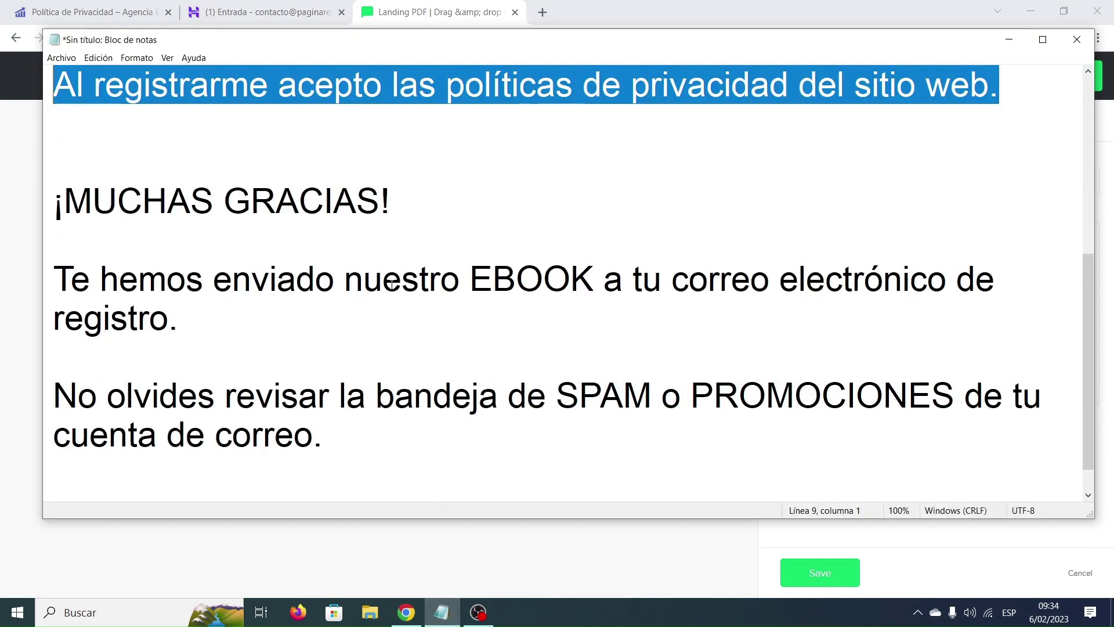
{"action": "left_click_drag", "start_coordinate": [398, 200], "coordinate": [54, 199]}
{"action": "key", "text": "ctrl+c"}
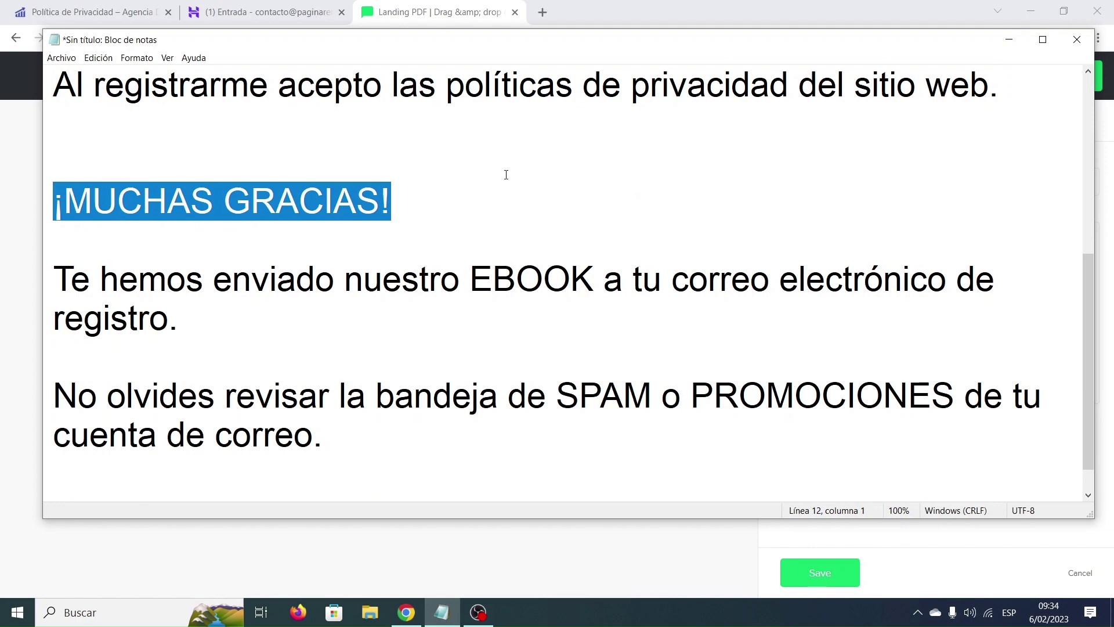
{"action": "left_click", "coordinate": [1009, 40]}
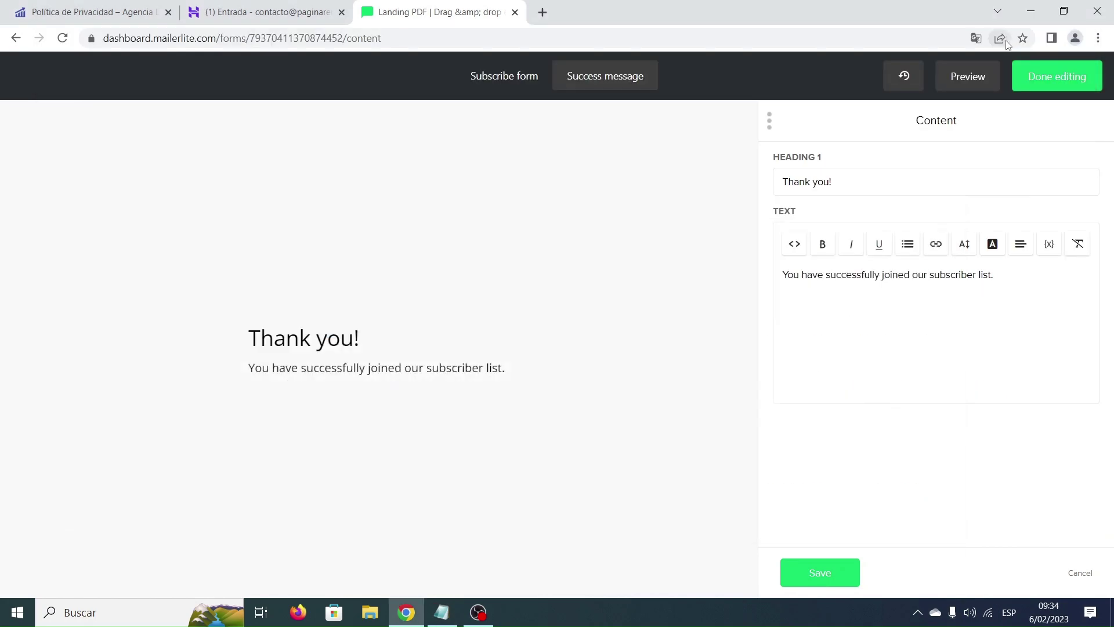
{"action": "left_click_drag", "start_coordinate": [900, 180], "coordinate": [775, 185]}
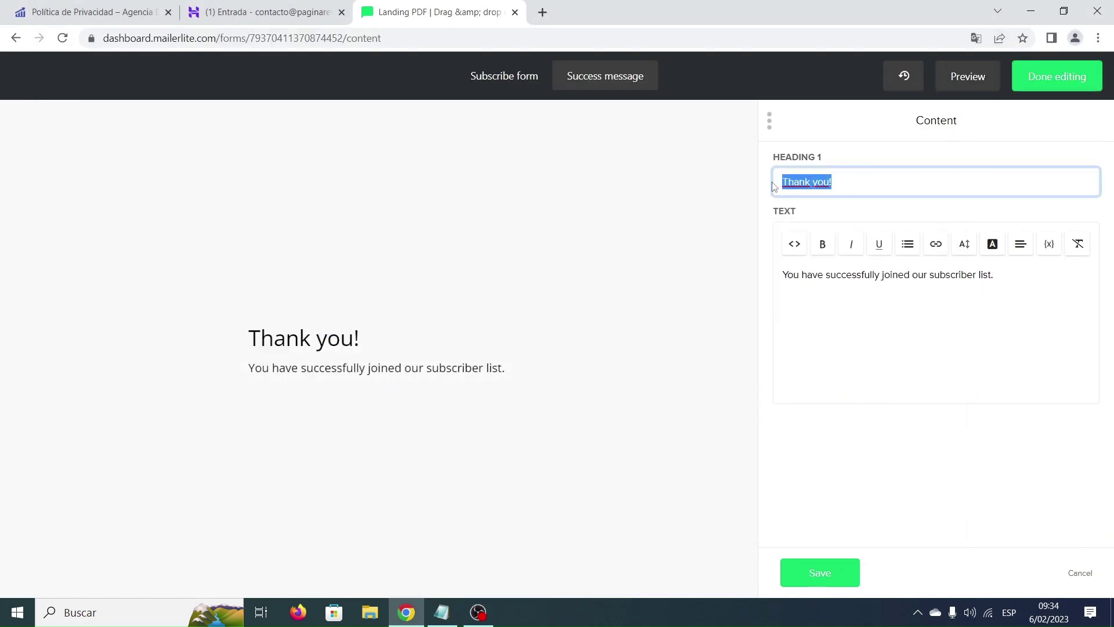
{"action": "key", "text": "ctrl+v"}
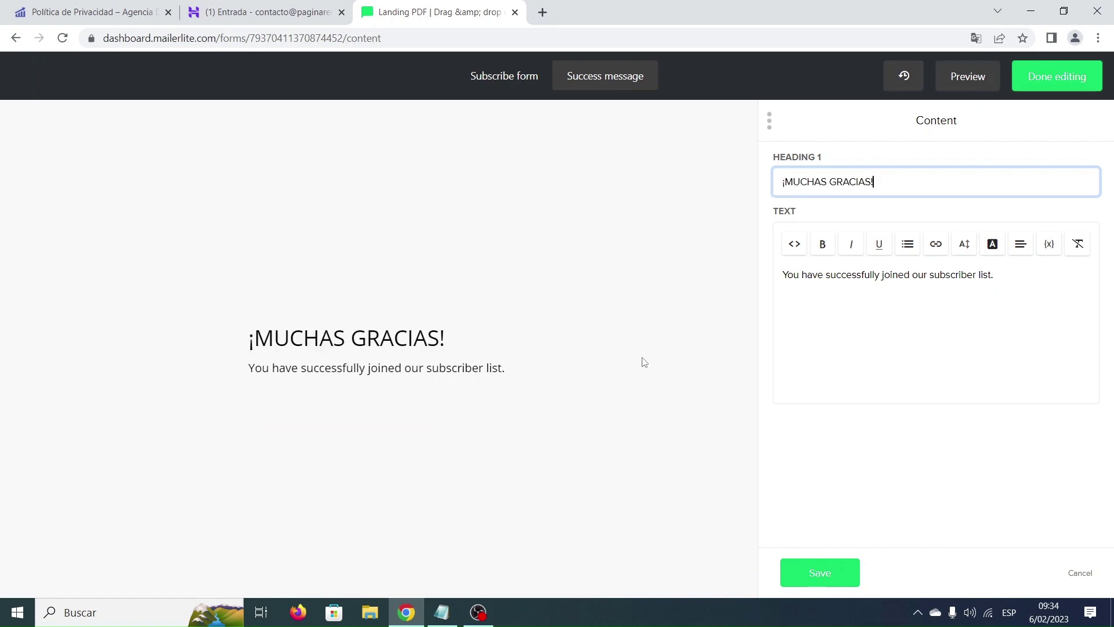
Replace the success text with the two Spanish ebook paragraphs from Notepad, save, and finish editing.
{"action": "left_click", "coordinate": [442, 612]}
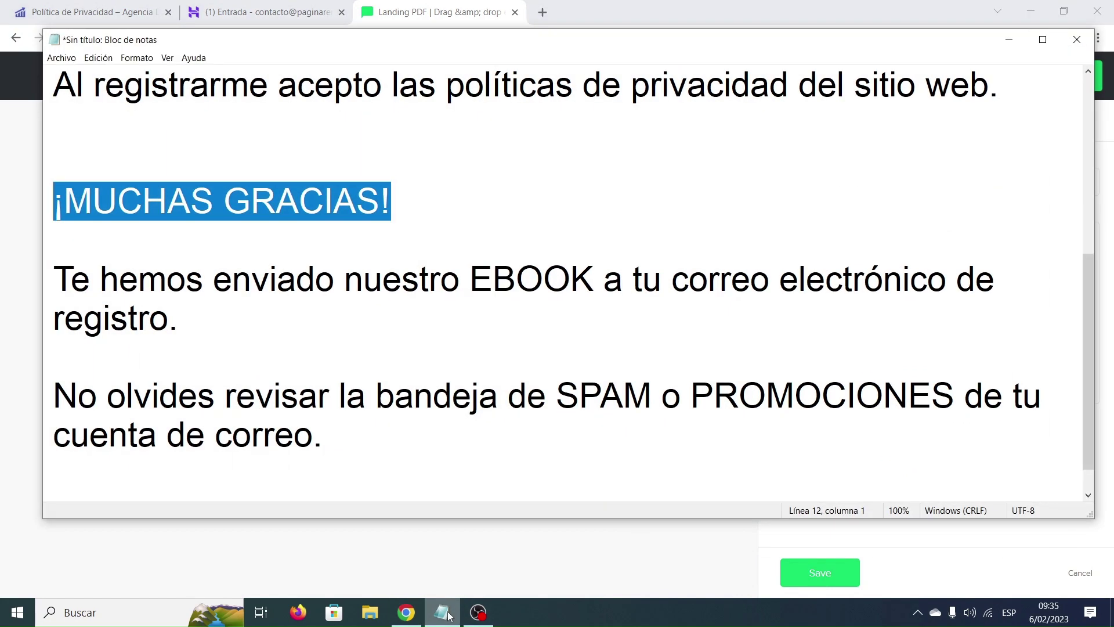
{"action": "scroll", "coordinate": [386, 400], "scroll_direction": "down", "scroll_amount": 1}
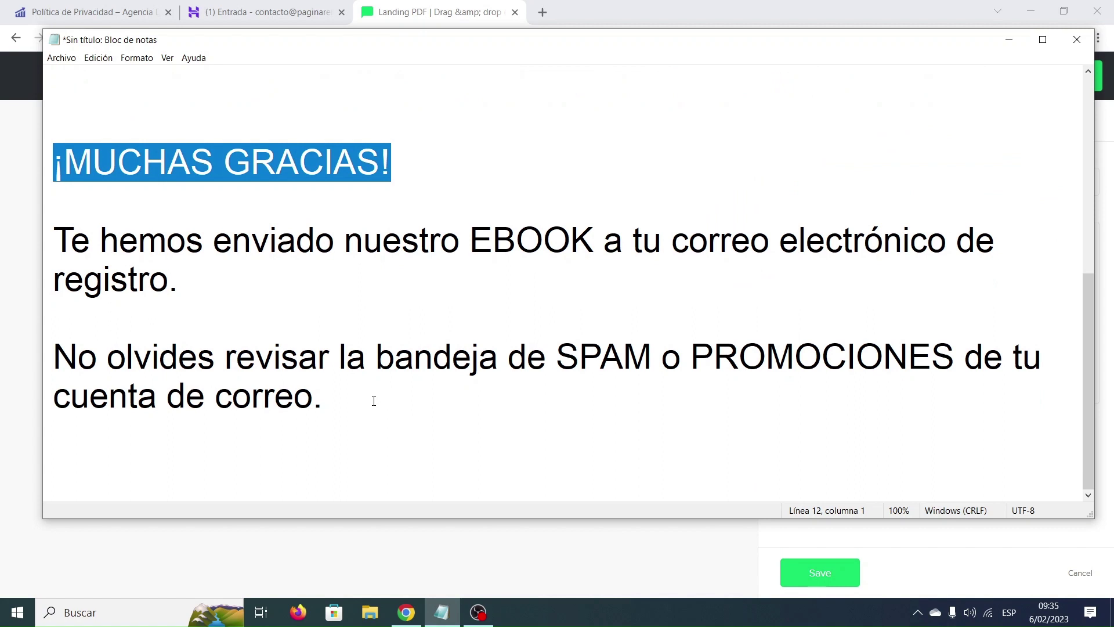
{"action": "left_click_drag", "start_coordinate": [373, 398], "coordinate": [59, 248]}
{"action": "key", "text": "ctrl+c"}
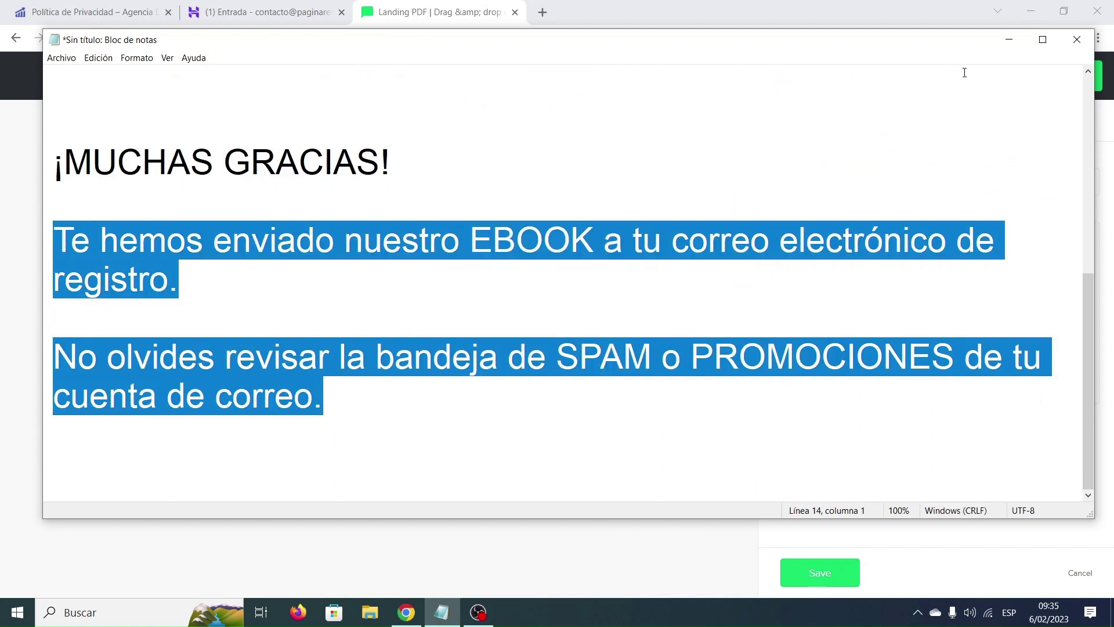
{"action": "left_click", "coordinate": [1009, 40]}
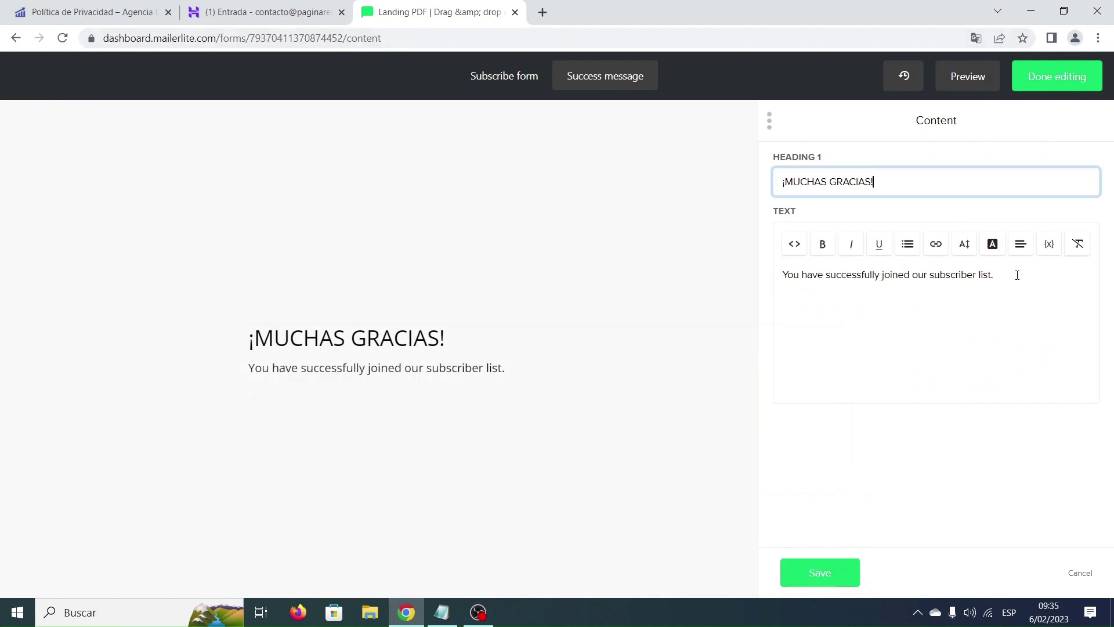
{"action": "left_click_drag", "start_coordinate": [1017, 275], "coordinate": [781, 279]}
{"action": "key", "text": "ctrl+v"}
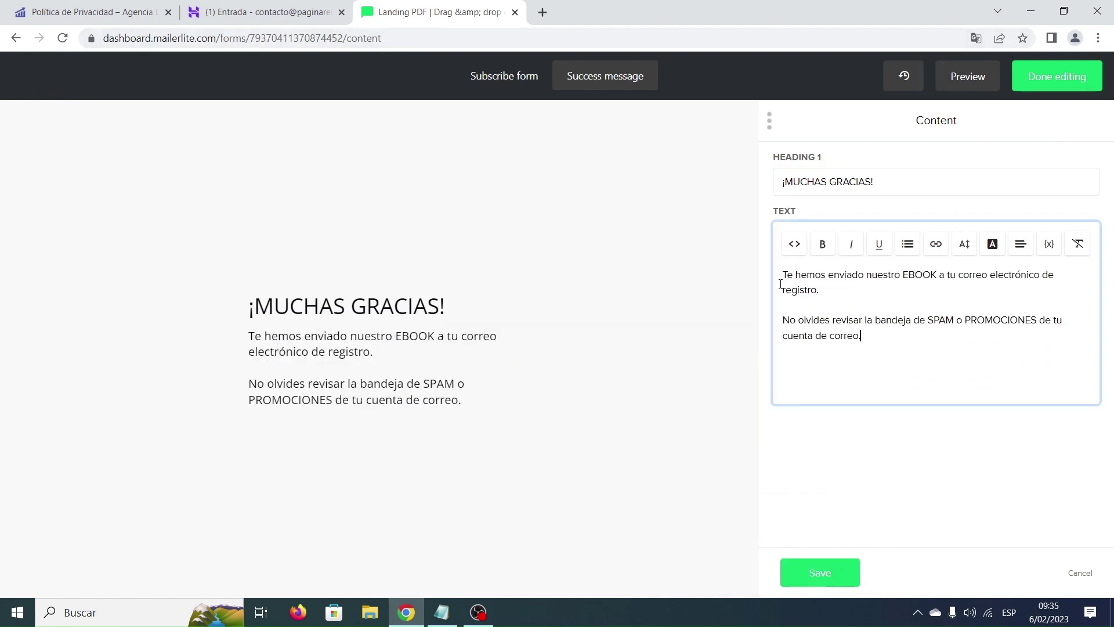
{"action": "left_click", "coordinate": [820, 573]}
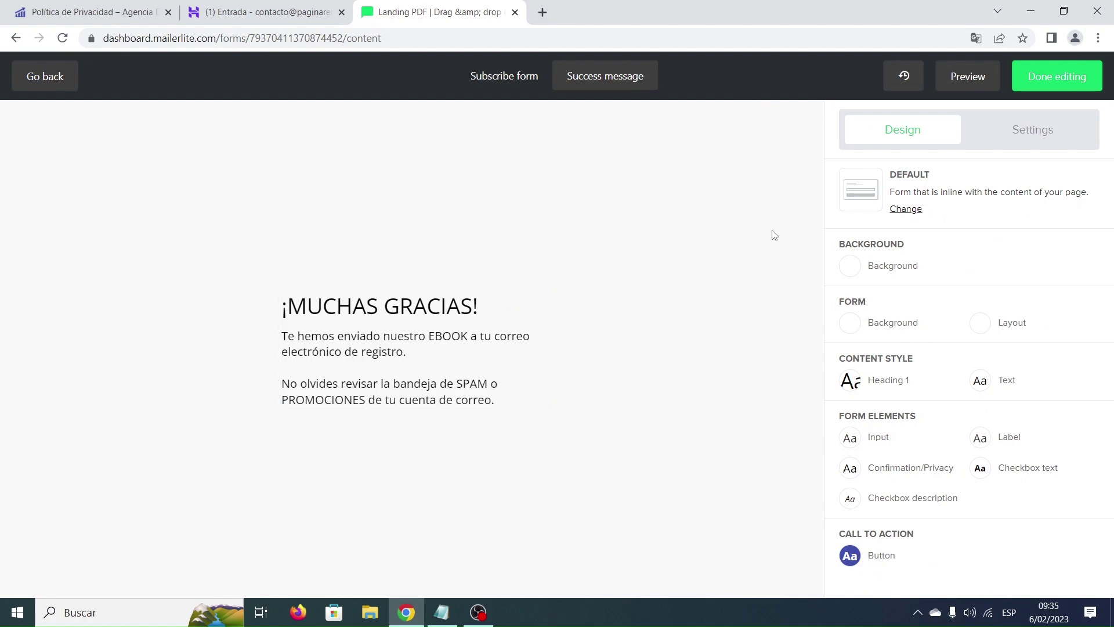
{"action": "left_click", "coordinate": [1063, 82]}
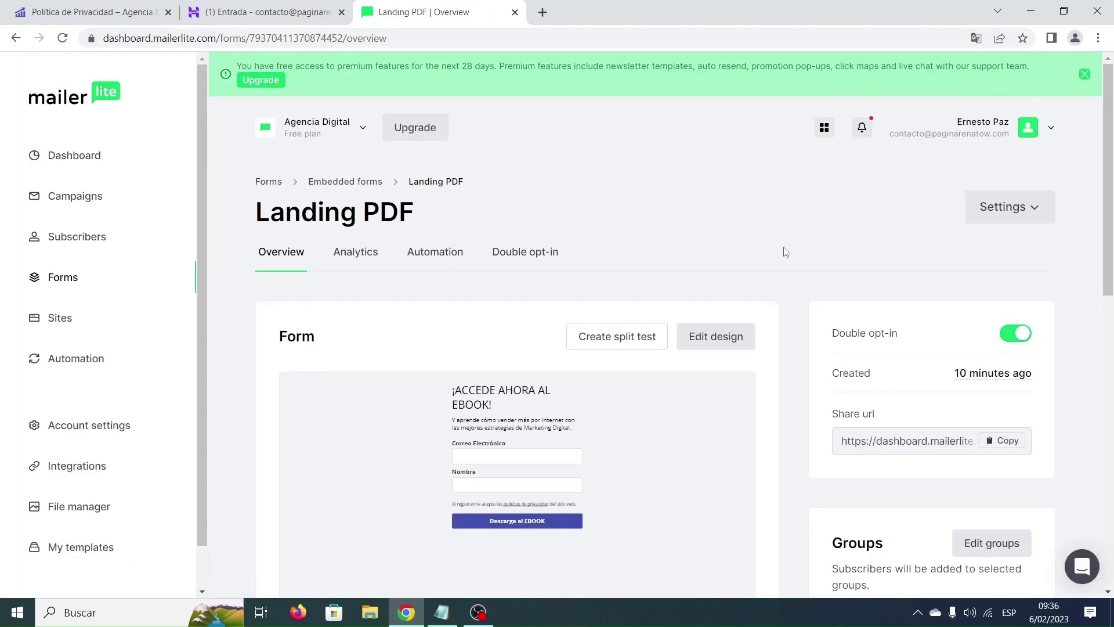
Switch off the Double opt-in toggle on the Landing PDF overview page.
{"action": "scroll", "coordinate": [783, 264], "scroll_direction": "down", "scroll_amount": 3}
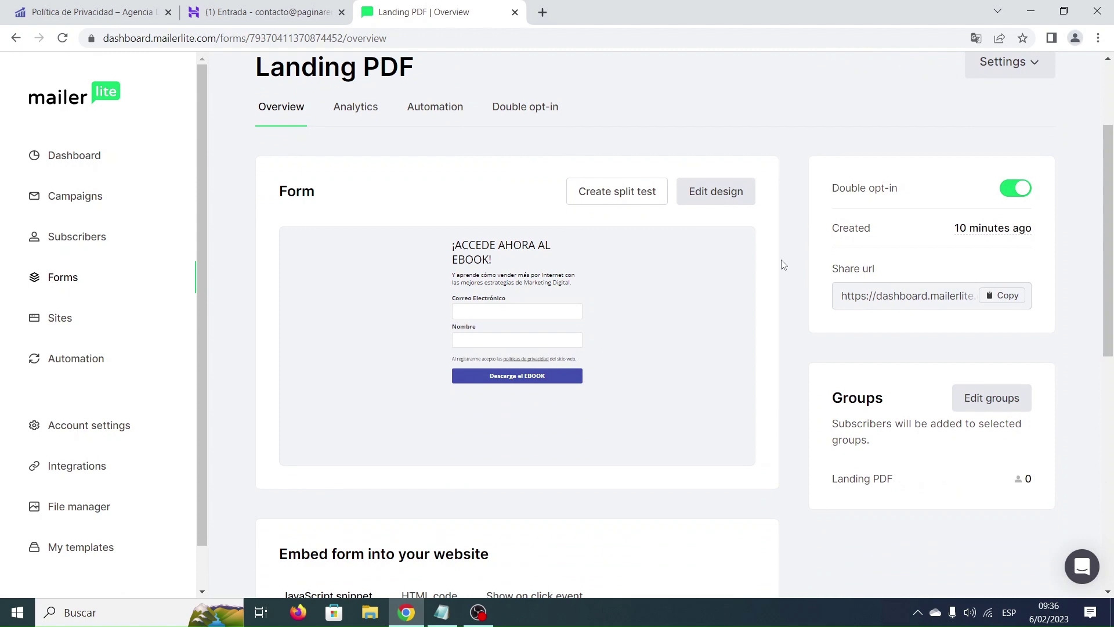
{"action": "mouse_move", "coordinate": [728, 292]}
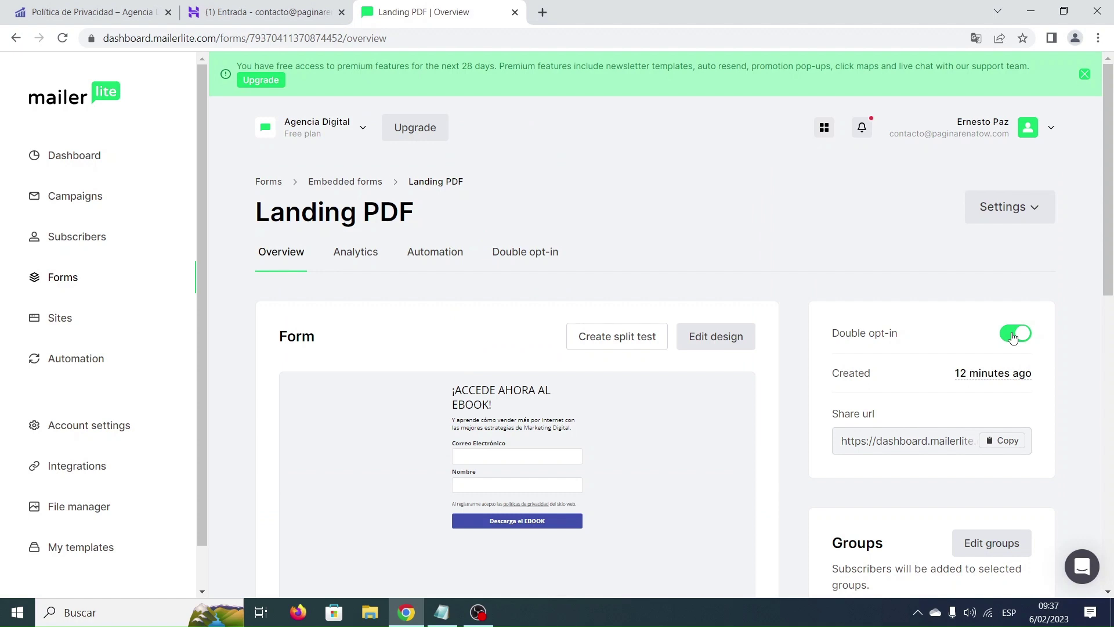
{"action": "left_click", "coordinate": [1012, 335]}
Go from the site's privacy policy page through Escritorio to Plugins > Añadir nuevo.
{"action": "left_click", "coordinate": [103, 6]}
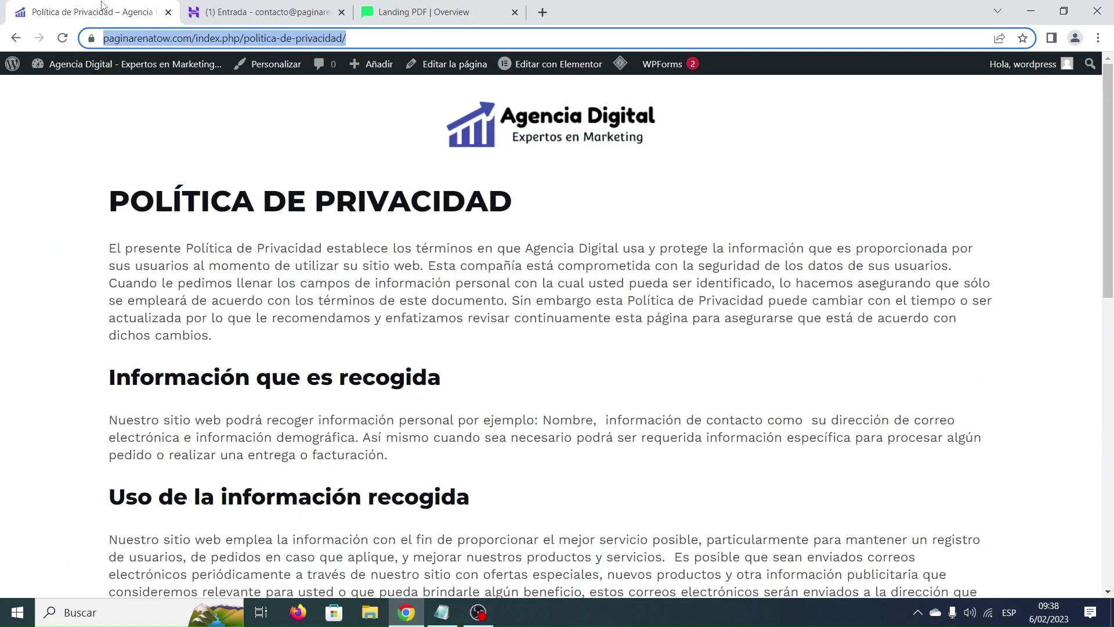
{"action": "mouse_move", "coordinate": [106, 70]}
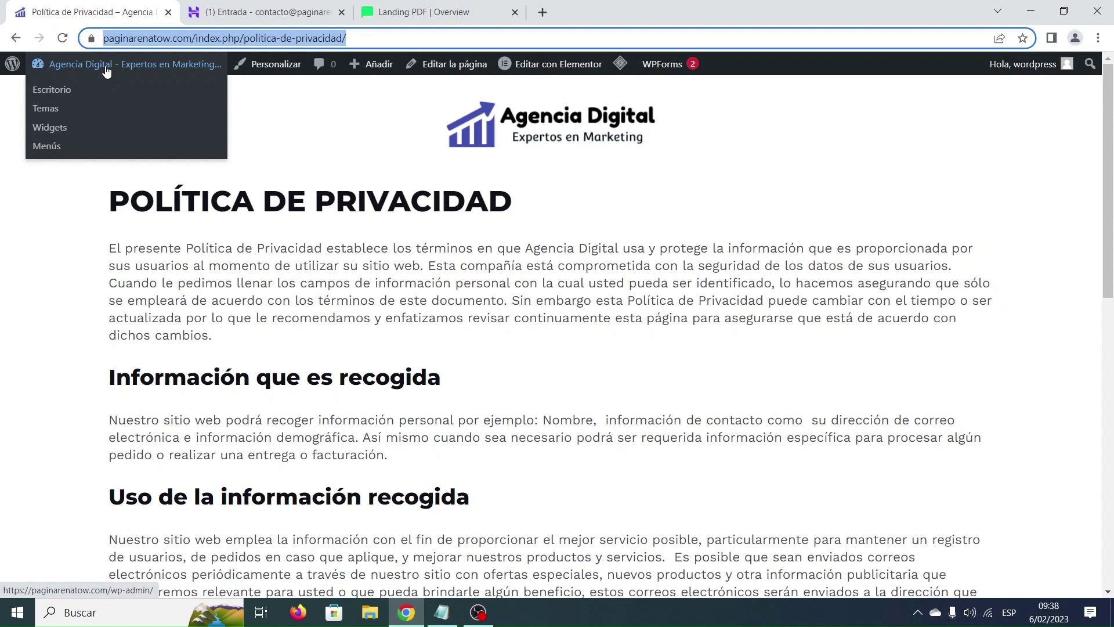
{"action": "left_click", "coordinate": [57, 91]}
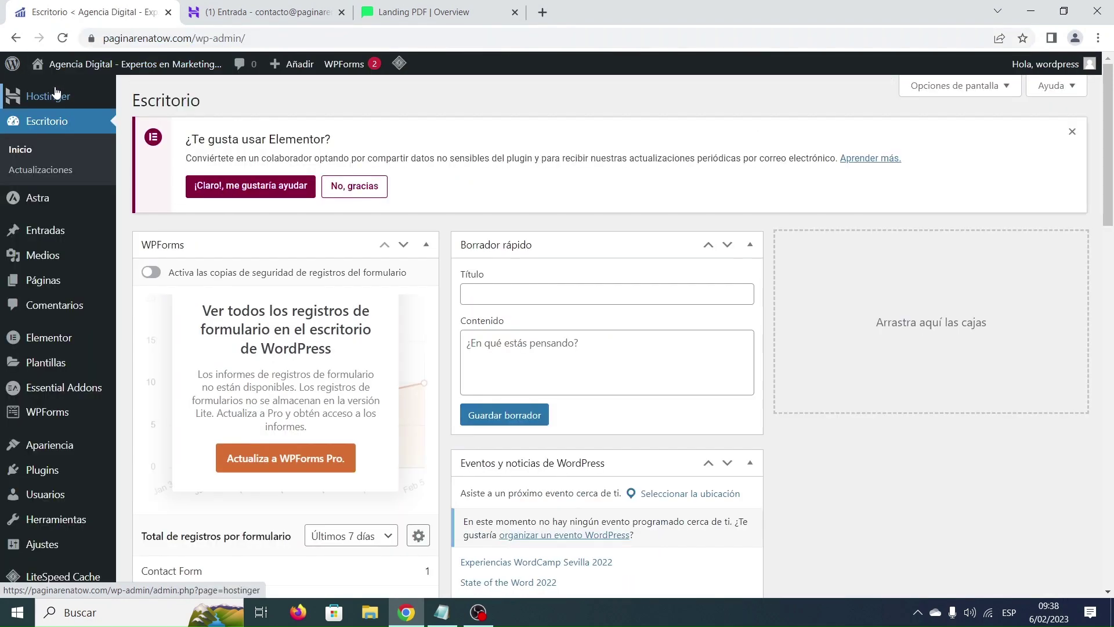
{"action": "scroll", "coordinate": [43, 249], "scroll_direction": "down", "scroll_amount": 2}
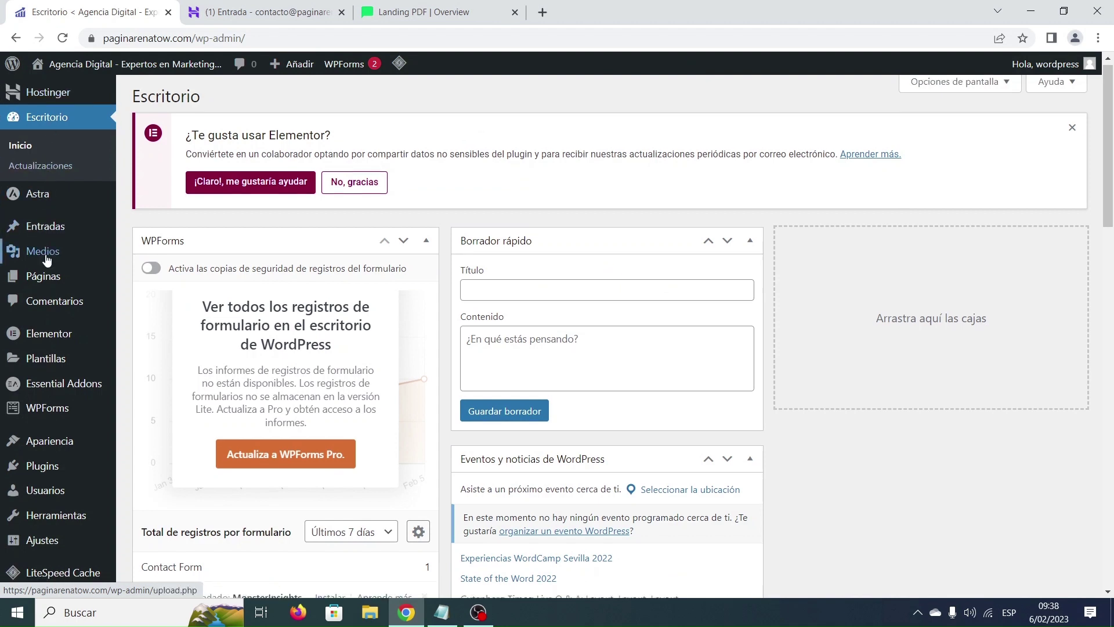
{"action": "mouse_move", "coordinate": [47, 265]}
{"action": "mouse_move", "coordinate": [51, 447]}
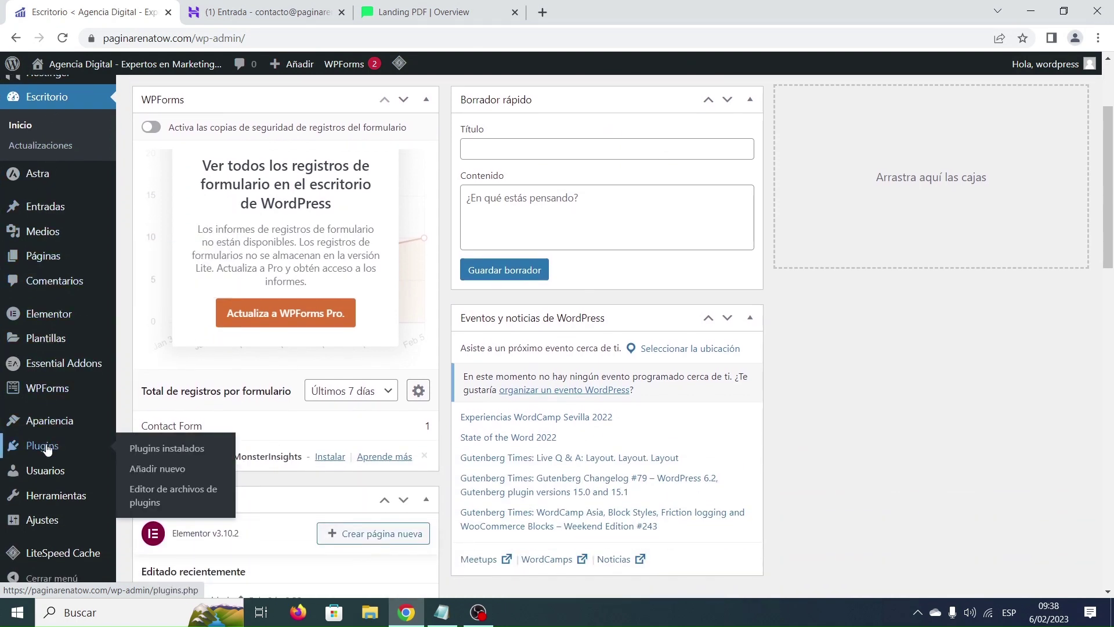
{"action": "left_click", "coordinate": [173, 471]}
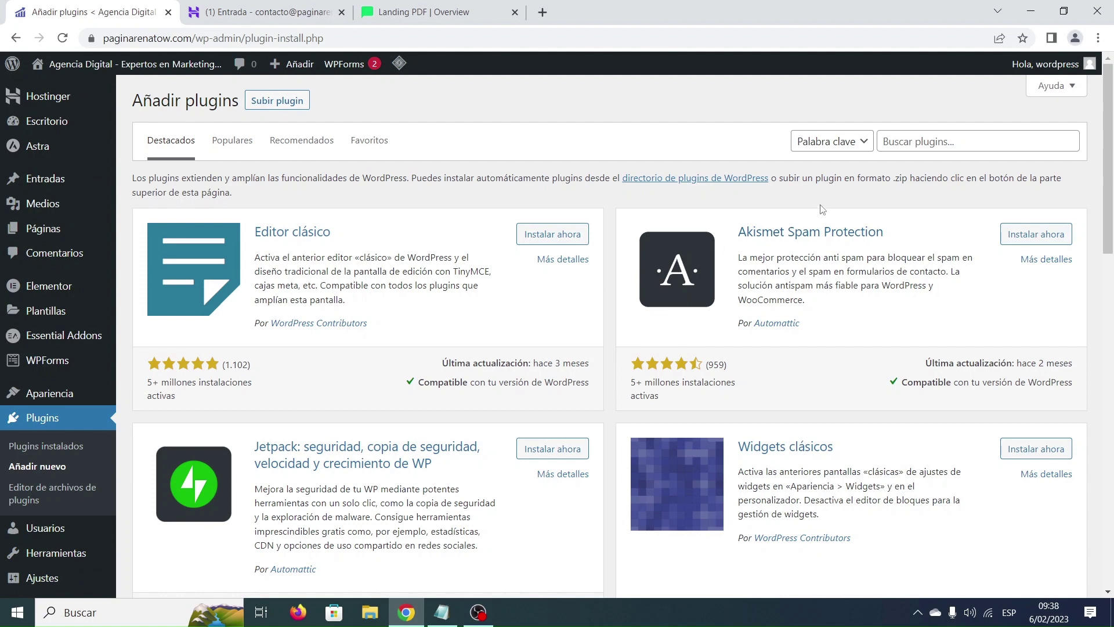
Search plugins for 'mailerlite', then install and activate MailerLite – Signup forms (official).
{"action": "left_click", "coordinate": [917, 138]}
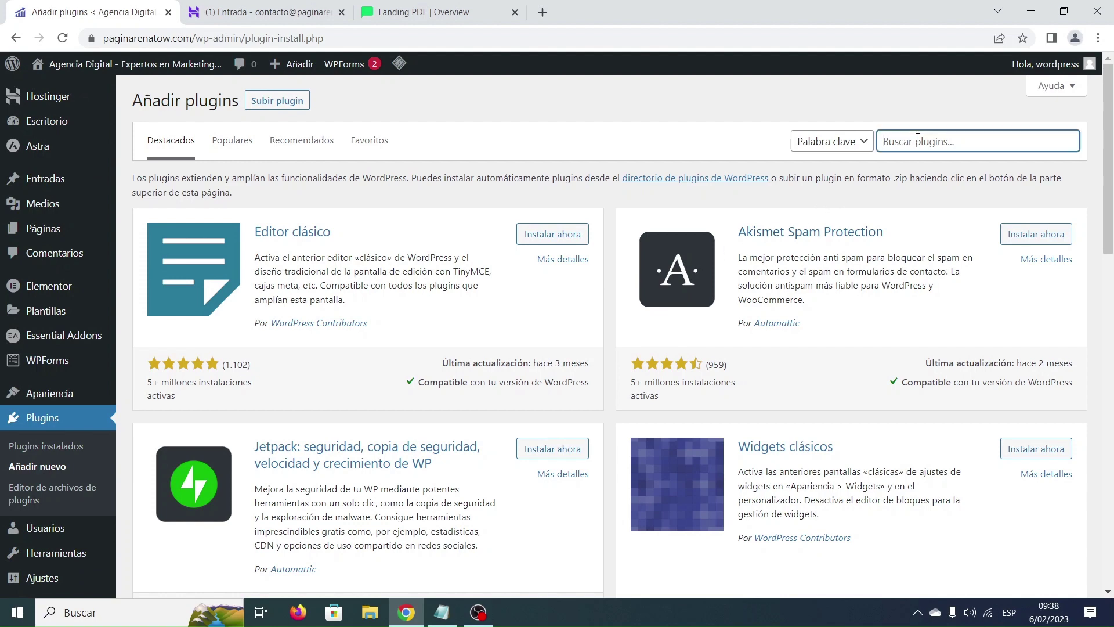
{"action": "type", "text": "mailerlite"}
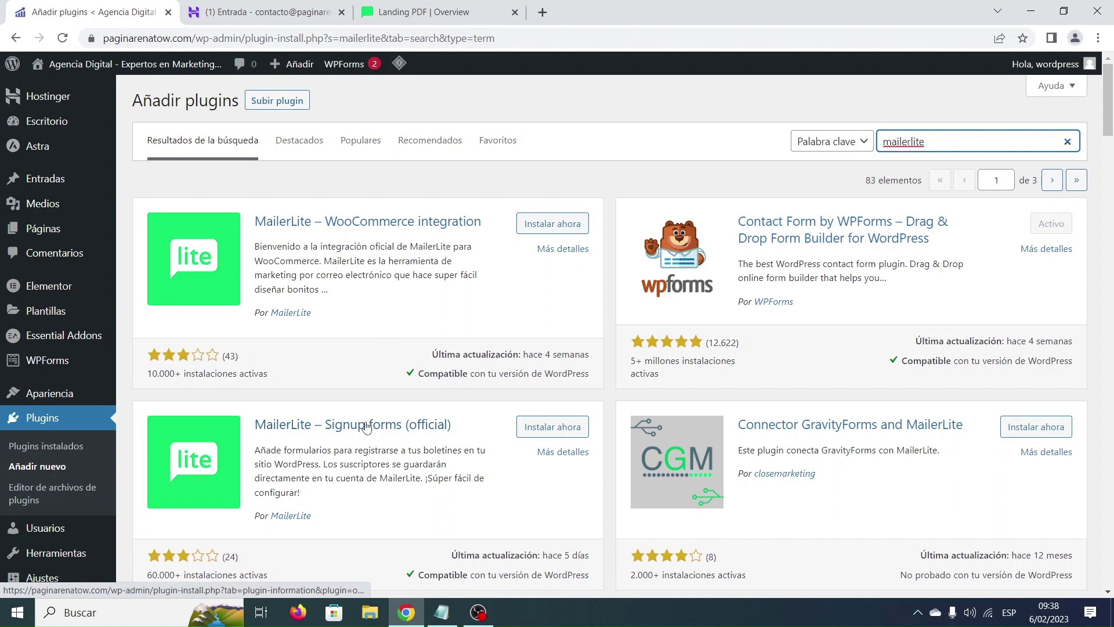
{"action": "scroll", "coordinate": [366, 428], "scroll_direction": "down", "scroll_amount": 1}
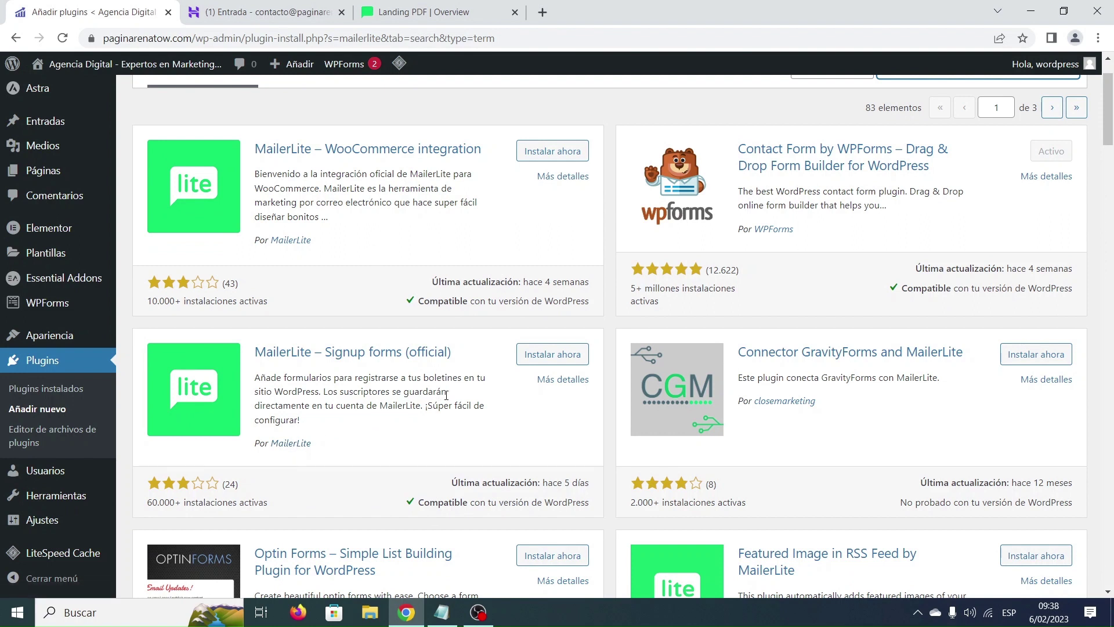
{"action": "left_click", "coordinate": [557, 355]}
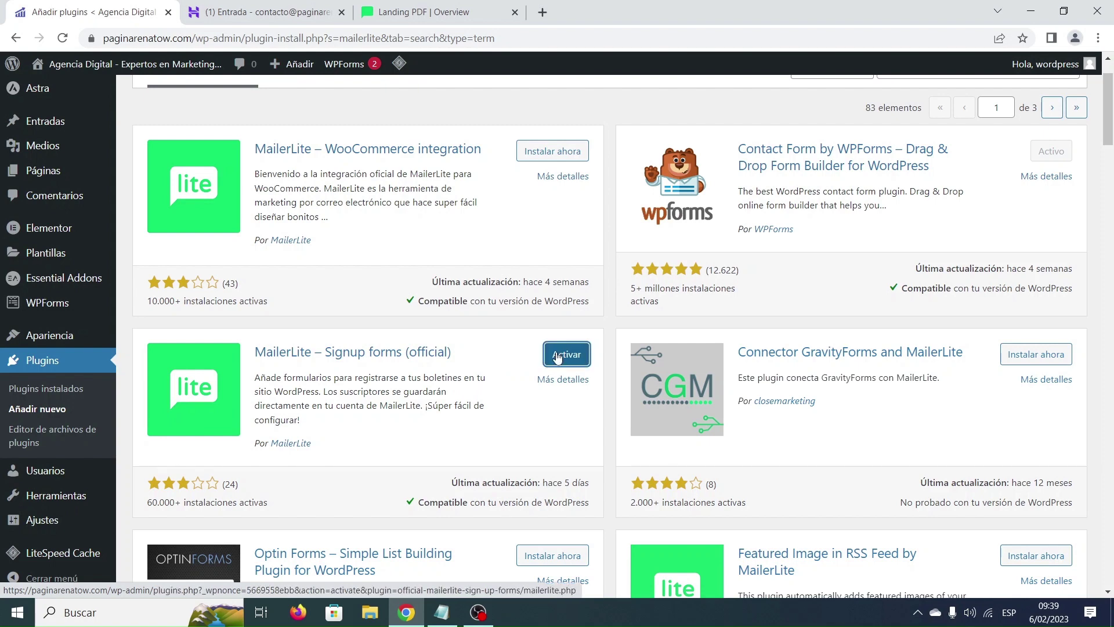
{"action": "left_click", "coordinate": [567, 358]}
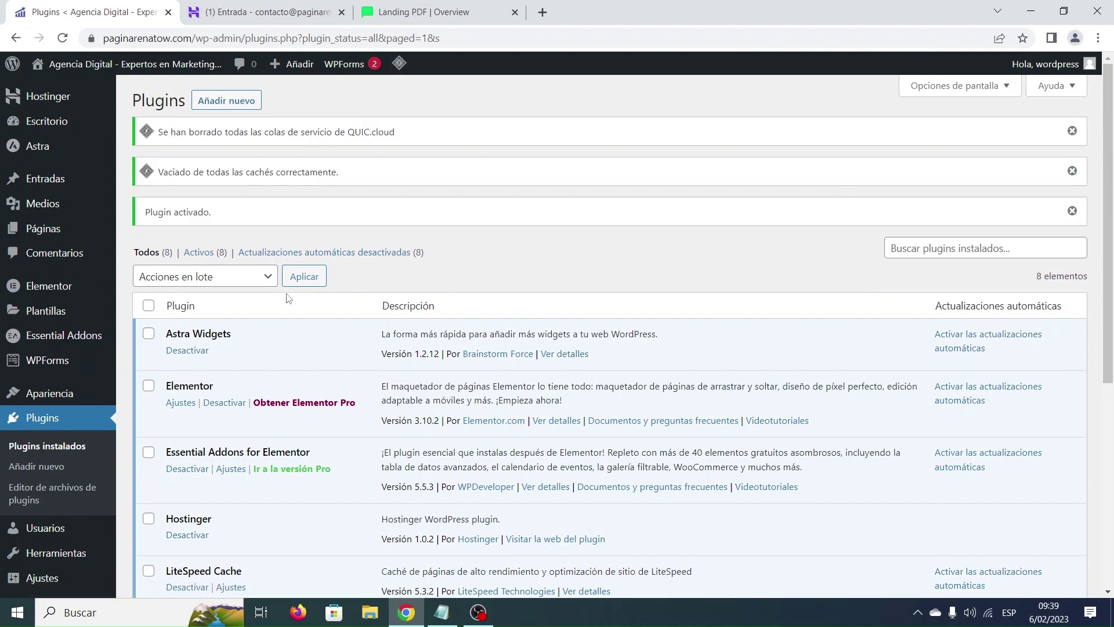
{"action": "scroll", "coordinate": [119, 348], "scroll_direction": "down", "scroll_amount": 1}
{"action": "scroll", "coordinate": [119, 348], "scroll_direction": "down", "scroll_amount": 1}
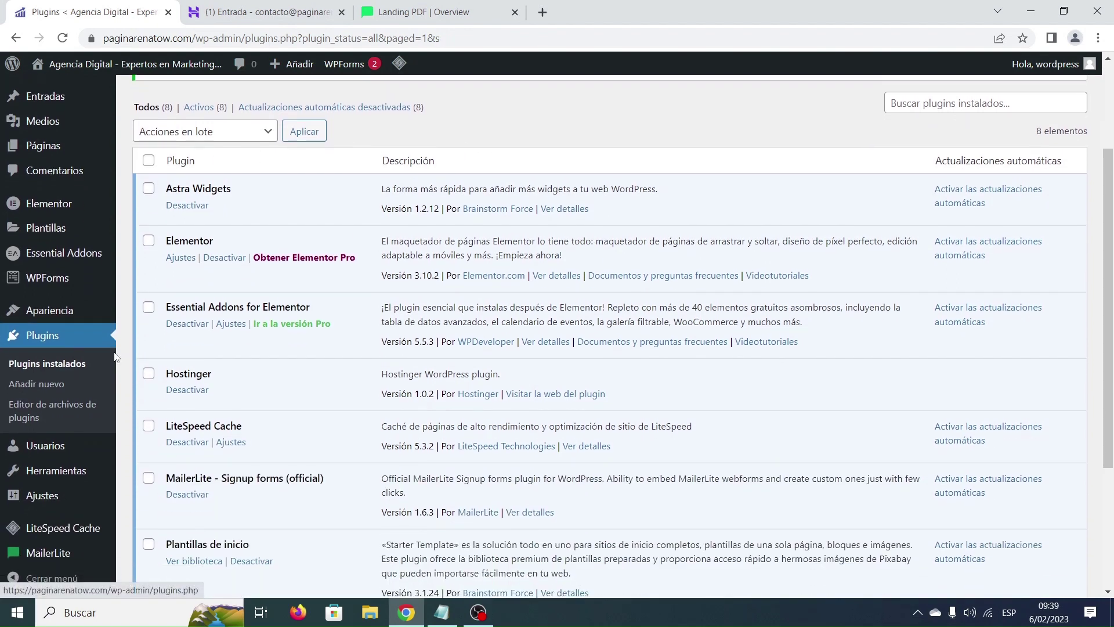
{"action": "mouse_move", "coordinate": [55, 553]}
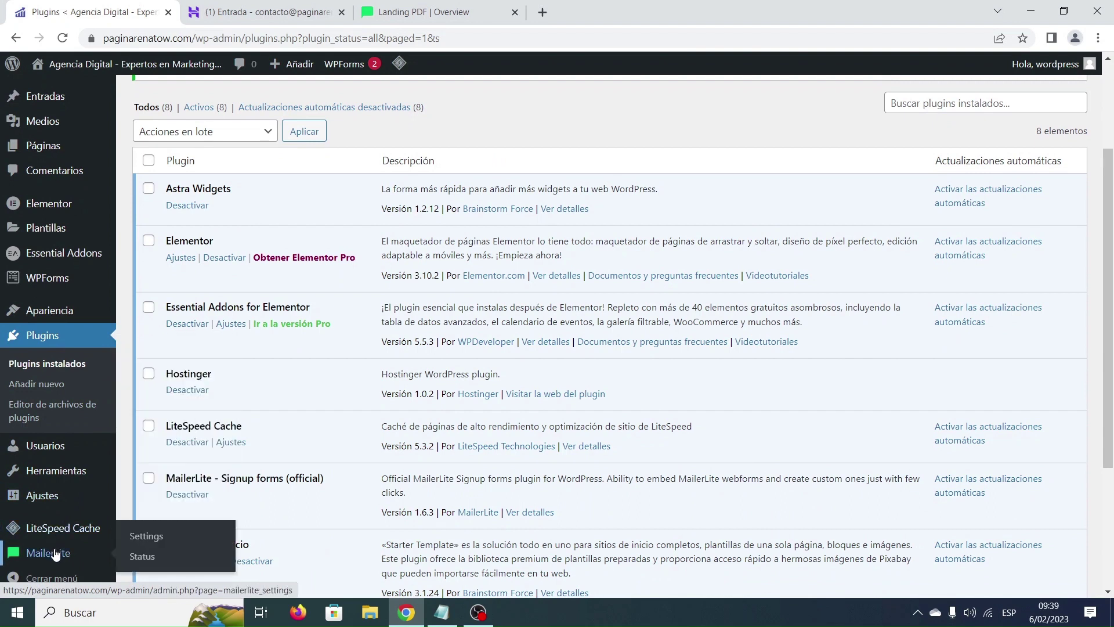
Open the WordPress MailerLite plugin settings, then switch back to the Landing PDF Overview tab.
{"action": "left_click", "coordinate": [154, 539]}
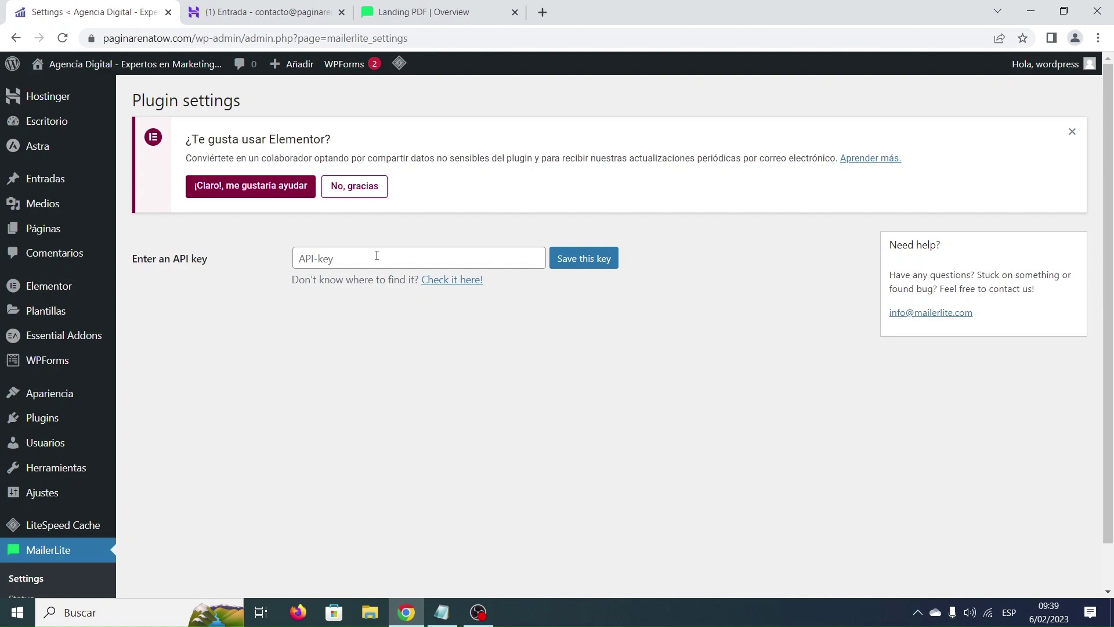
{"action": "left_click", "coordinate": [439, 13]}
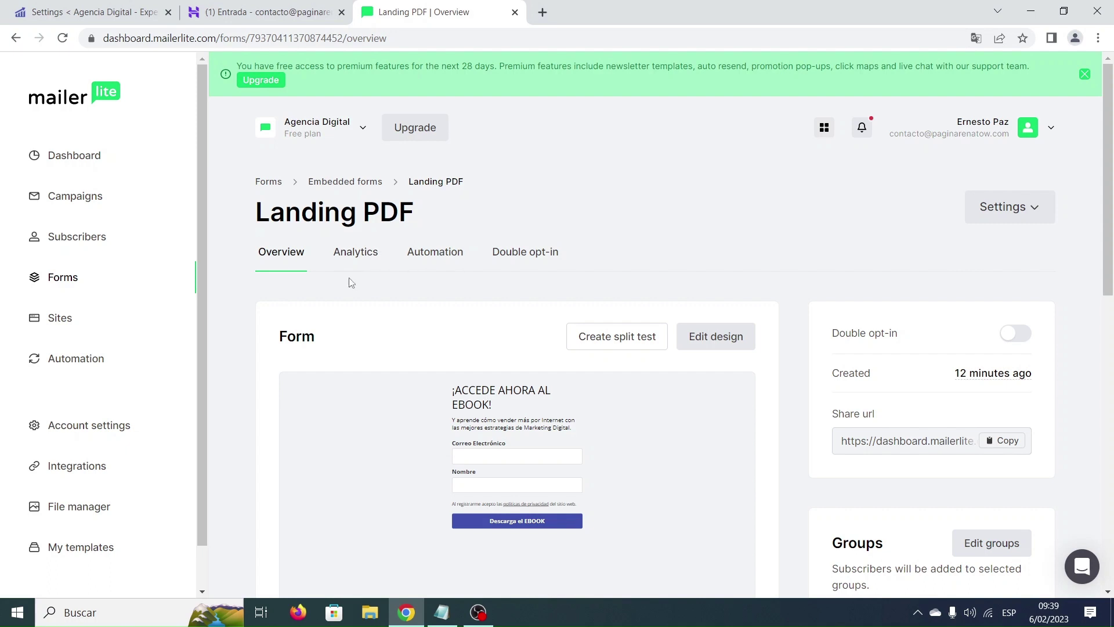
Start a new MailerLite API token named 'Landing PDF' under Integrations > API, accepting the terms.
{"action": "left_click", "coordinate": [78, 470]}
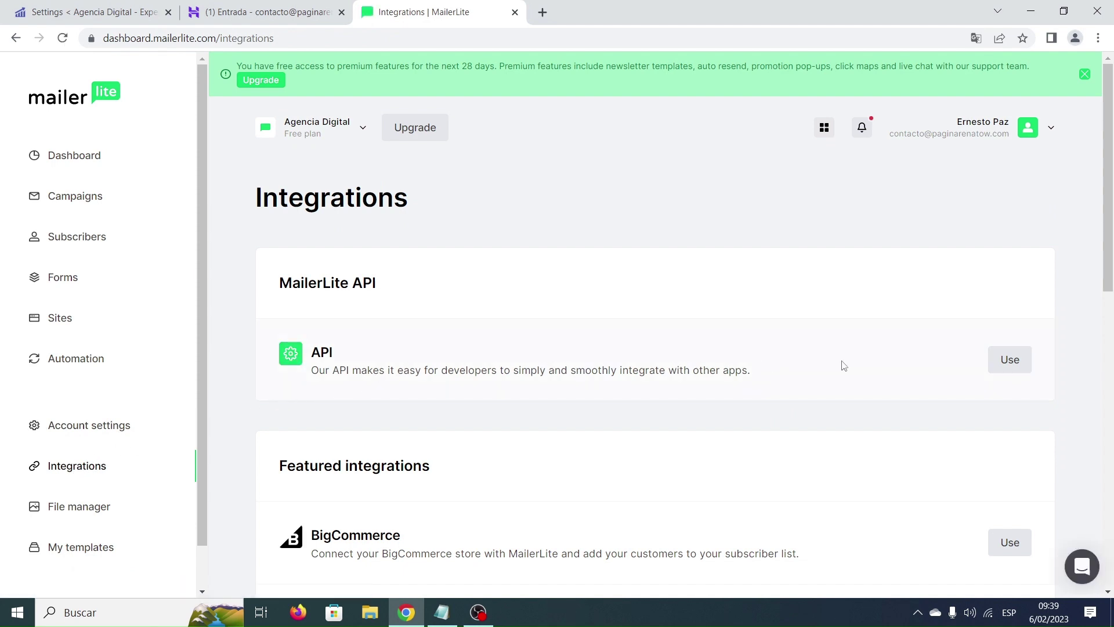
{"action": "left_click", "coordinate": [1008, 360]}
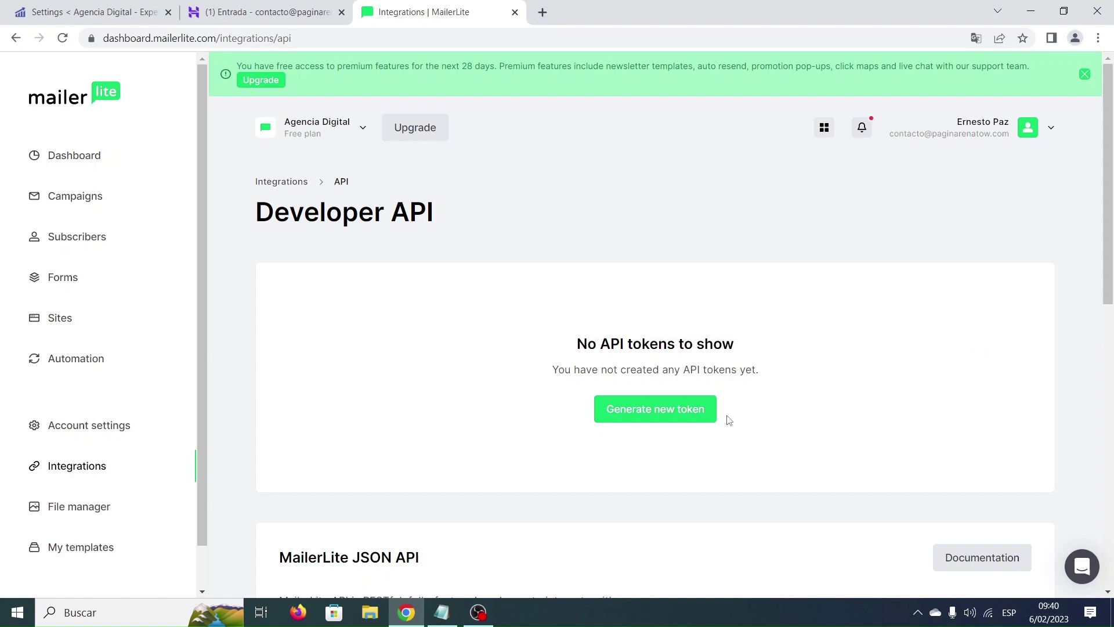
{"action": "left_click", "coordinate": [653, 414]}
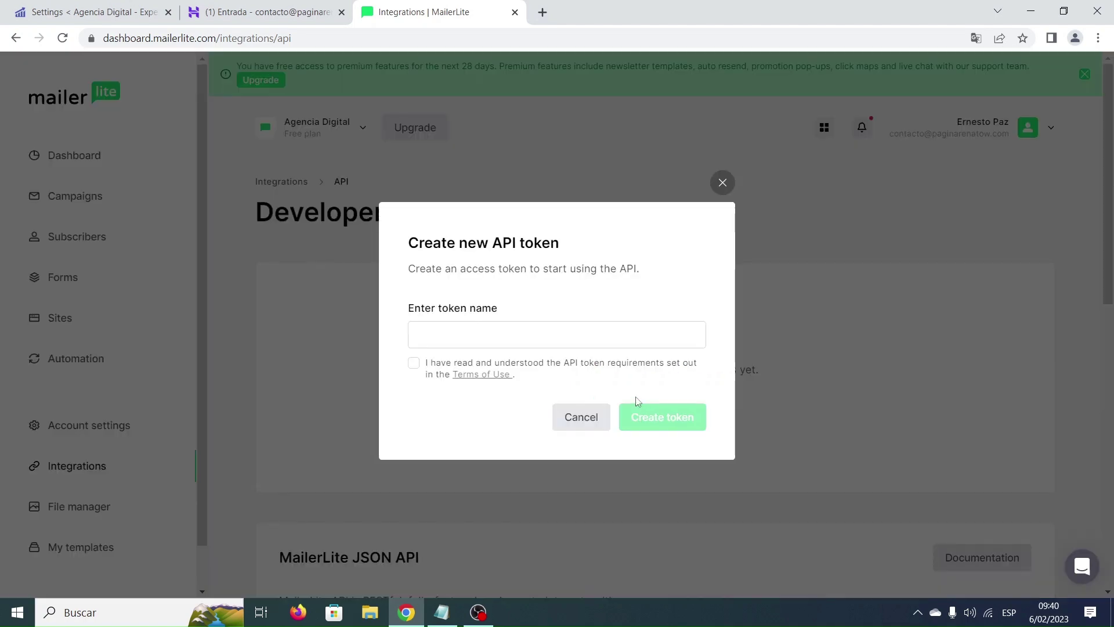
{"action": "left_click", "coordinate": [590, 337]}
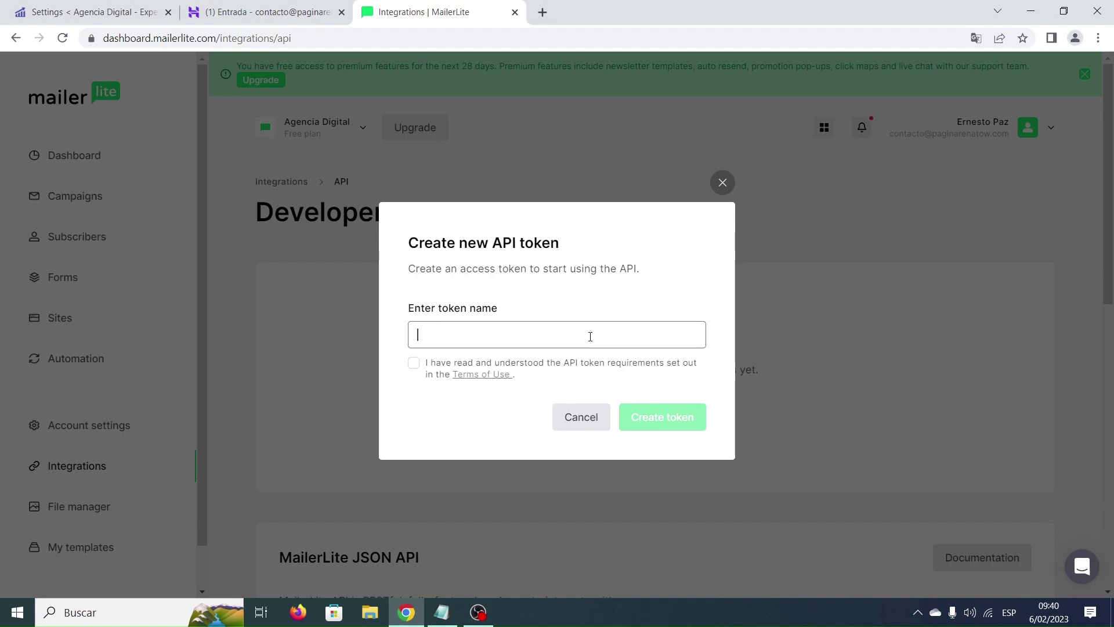
{"action": "type", "text": "Landing PDF"}
{"action": "left_click", "coordinate": [414, 364]}
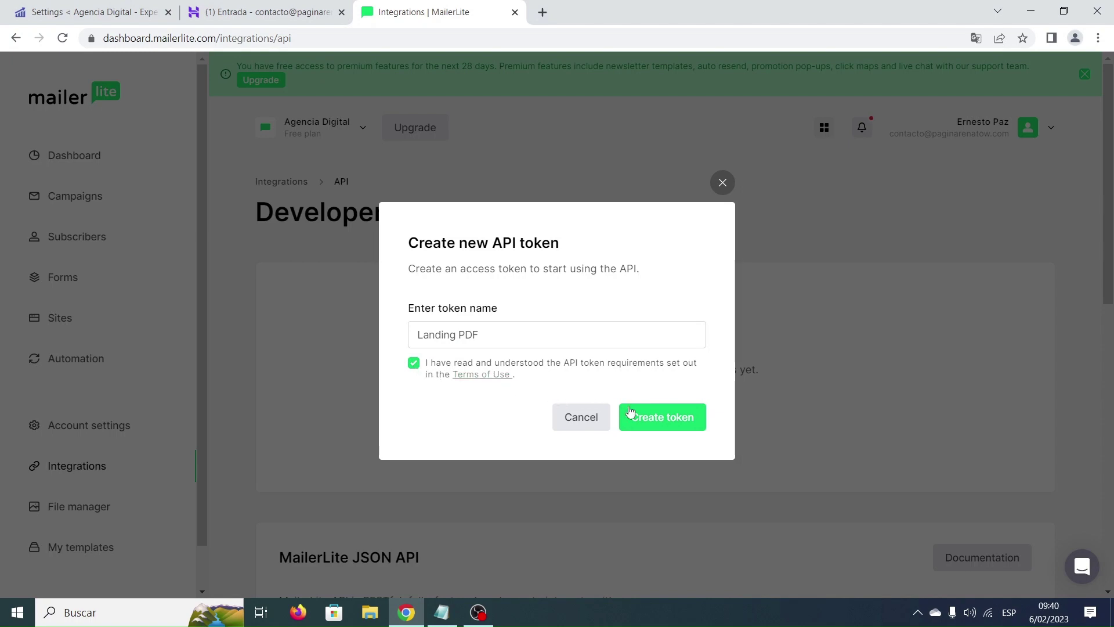
Create the token, download it as api_token.txt, and copy it.
{"action": "left_click", "coordinate": [677, 422]}
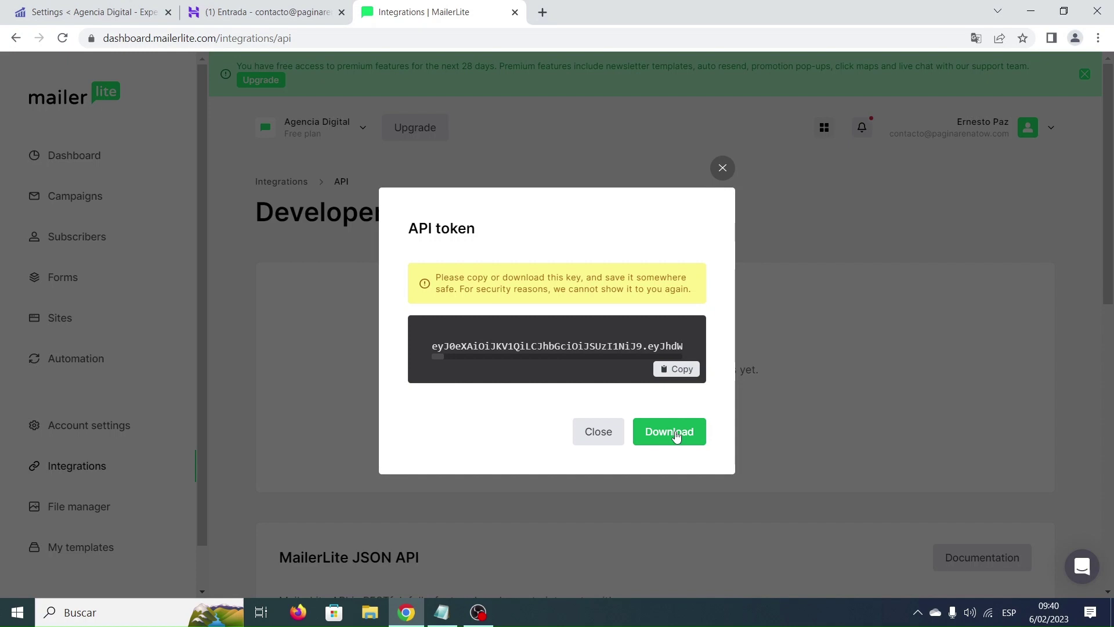
{"action": "left_click", "coordinate": [676, 435]}
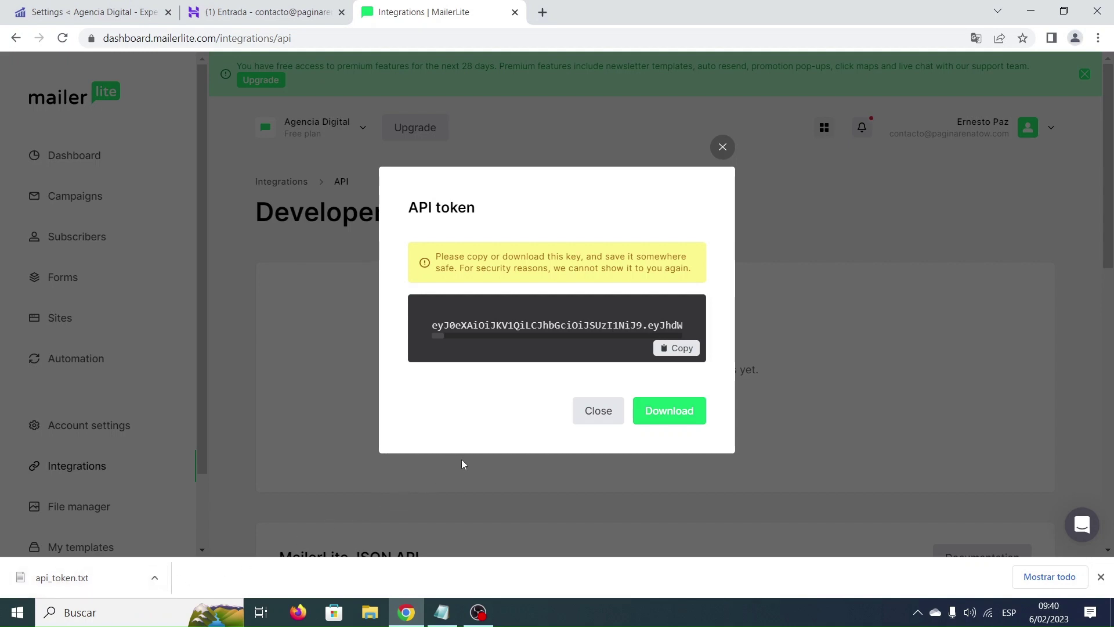
{"action": "left_click", "coordinate": [683, 350]}
Paste the API token into the WordPress MailerLite plugin, save the key, and close the downloads bar.
{"action": "left_click", "coordinate": [102, 13]}
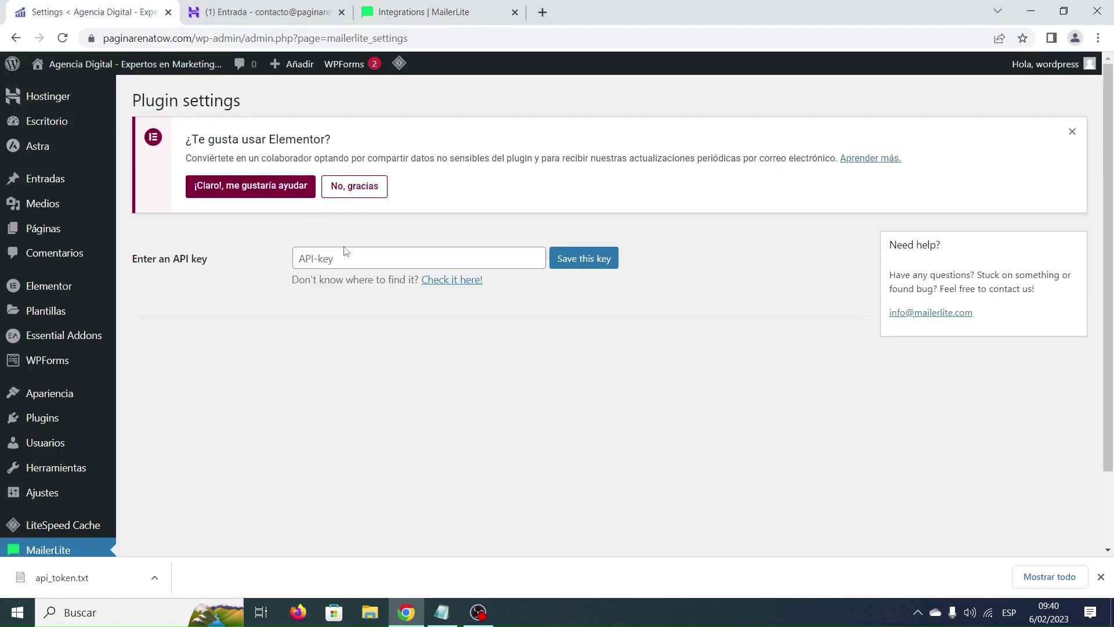
{"action": "left_click", "coordinate": [360, 263]}
{"action": "key", "text": "ctrl+v"}
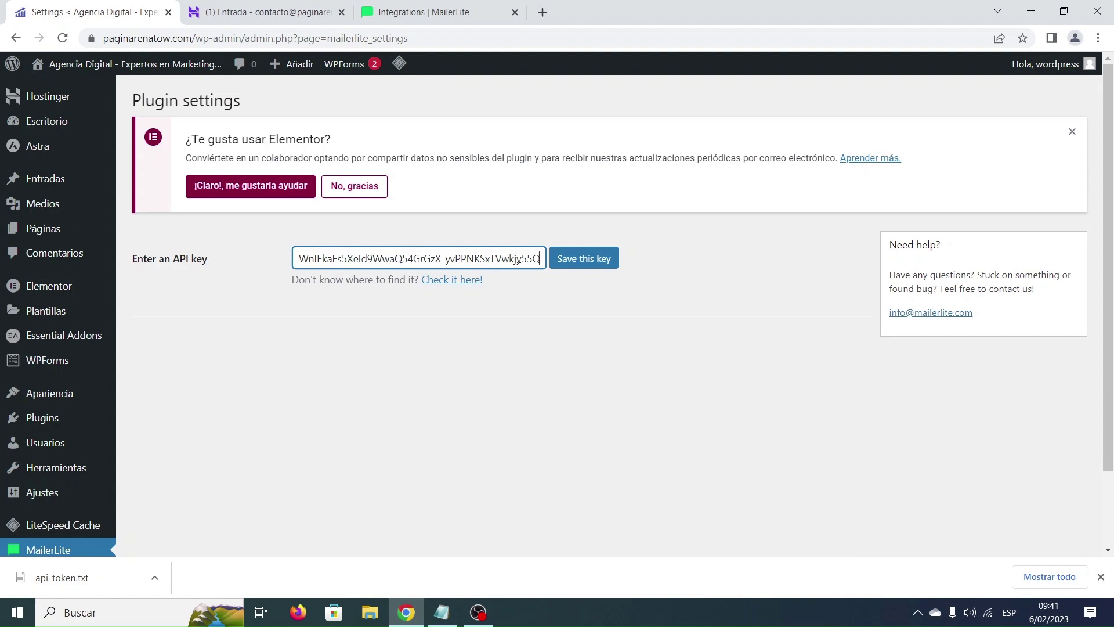
{"action": "left_click", "coordinate": [587, 260]}
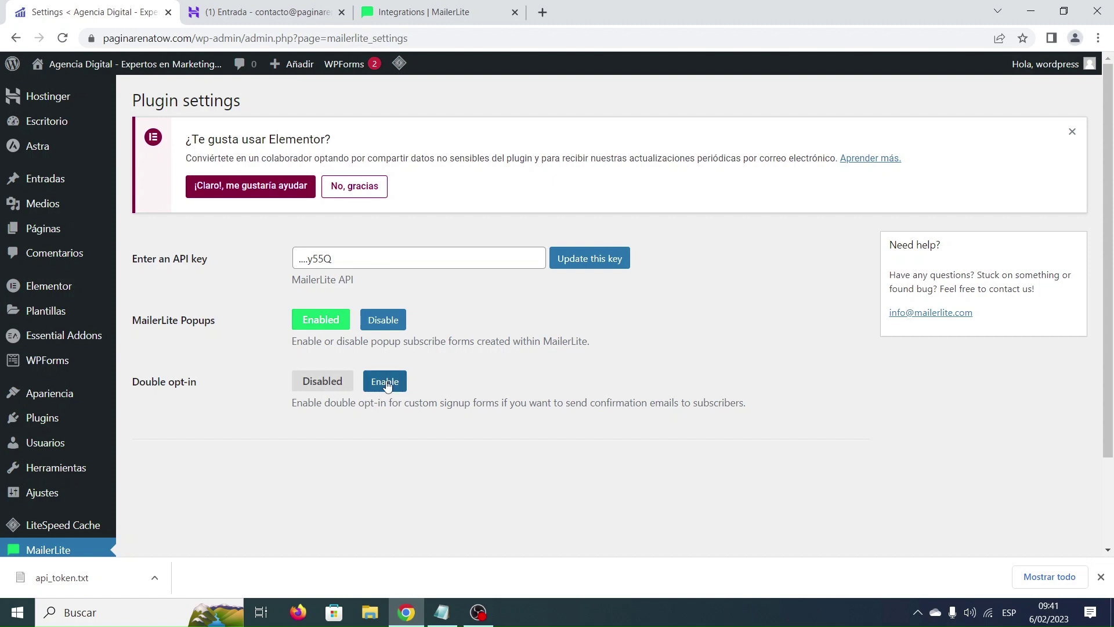
{"action": "scroll", "coordinate": [256, 430], "scroll_direction": "down", "scroll_amount": 2}
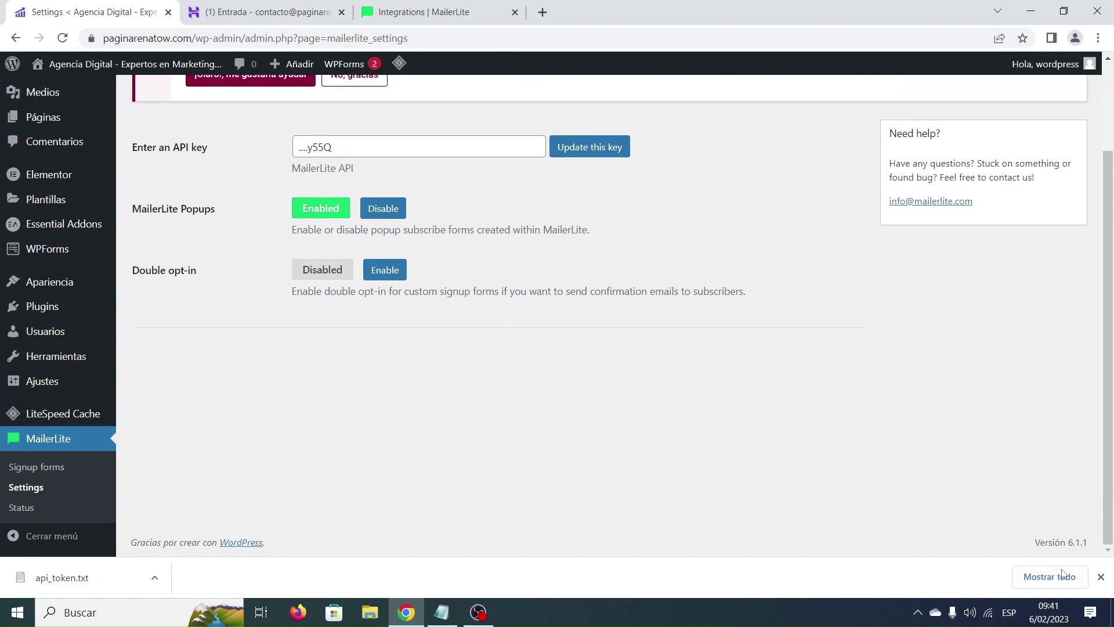
{"action": "left_click", "coordinate": [1100, 577]}
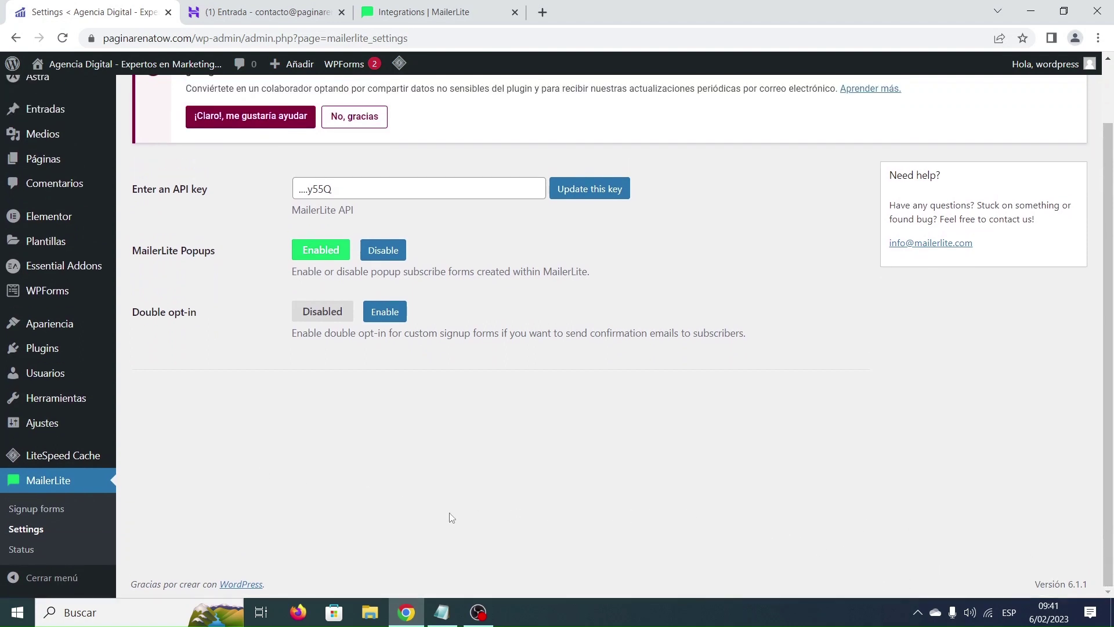
Add a new WordPress signup form of type 'Forms created in MailerLite' from MailerLite > Signup forms.
{"action": "left_click", "coordinate": [40, 510]}
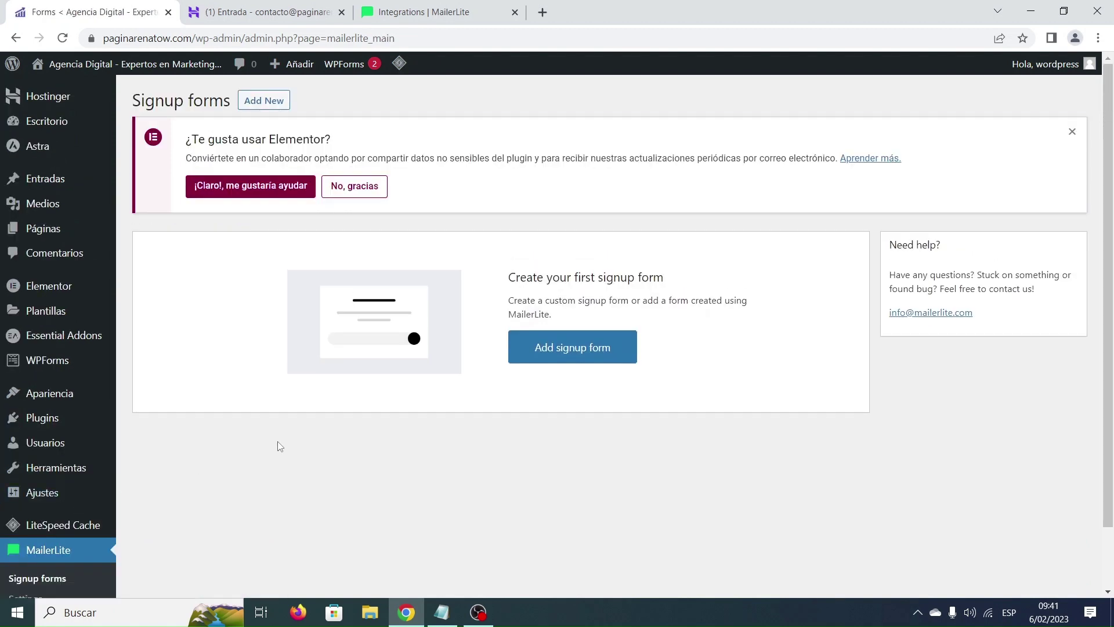
{"action": "left_click", "coordinate": [588, 346]}
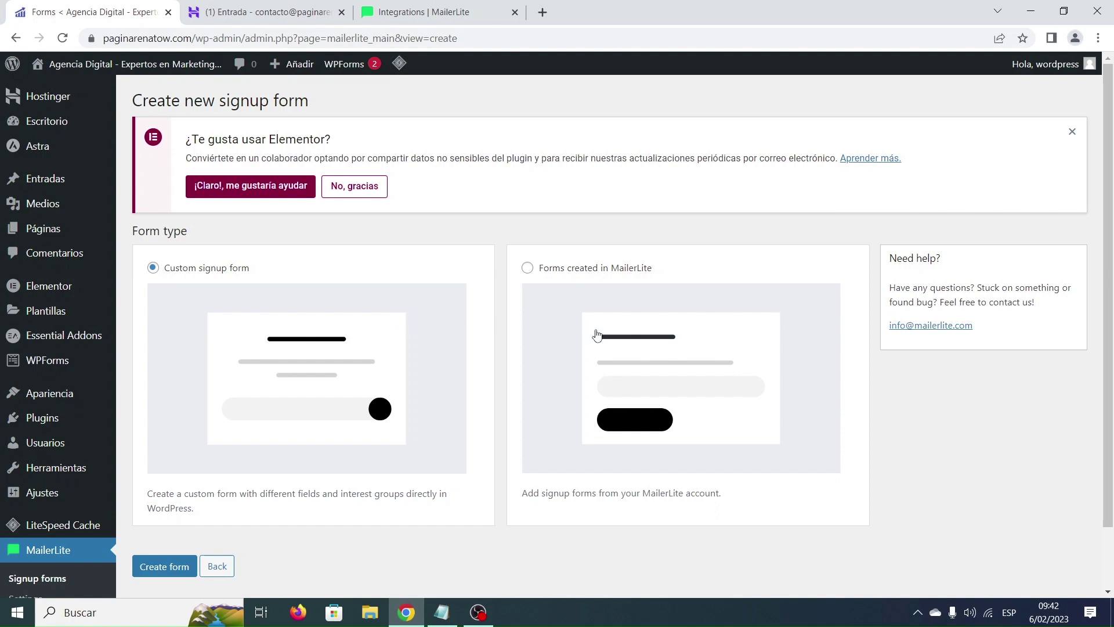
{"action": "left_click", "coordinate": [528, 269]}
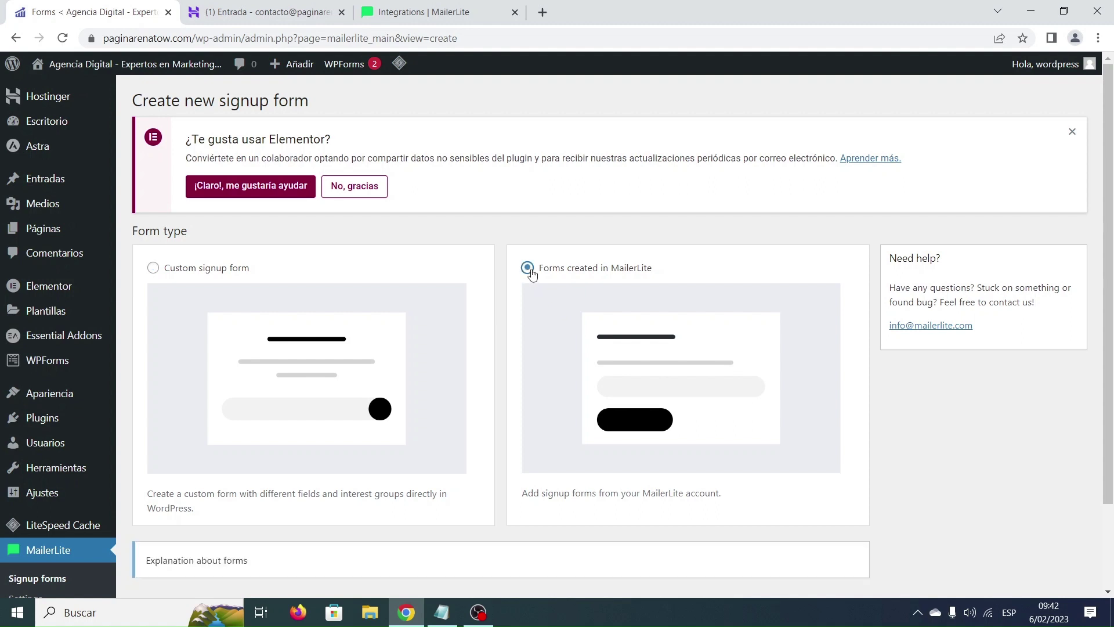
{"action": "scroll", "coordinate": [505, 316], "scroll_direction": "down", "scroll_amount": 1}
{"action": "scroll", "coordinate": [506, 316], "scroll_direction": "down", "scroll_amount": 2}
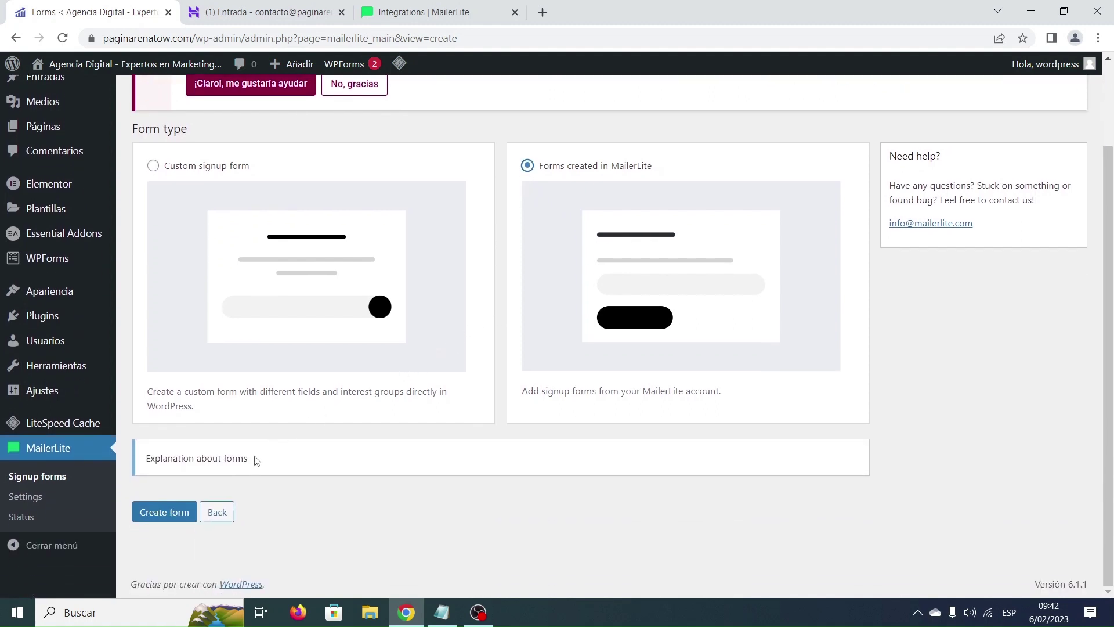
{"action": "left_click", "coordinate": [163, 521]}
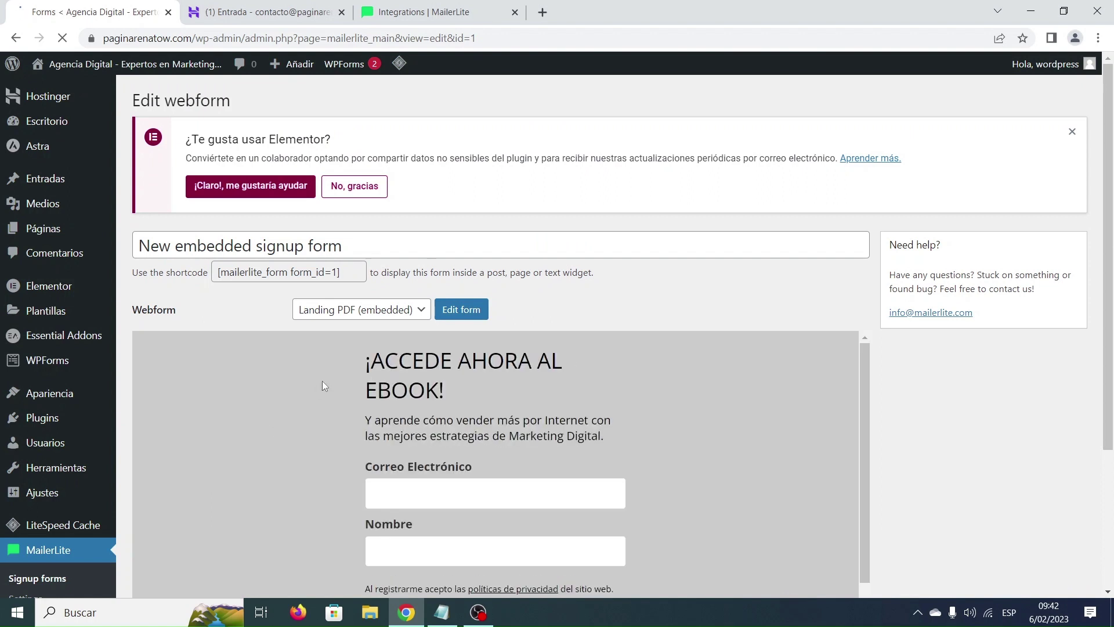
Link the Landing PDF (embedded) webform, retitle the form 'Landing PDF', and save it.
{"action": "left_click", "coordinate": [411, 314]}
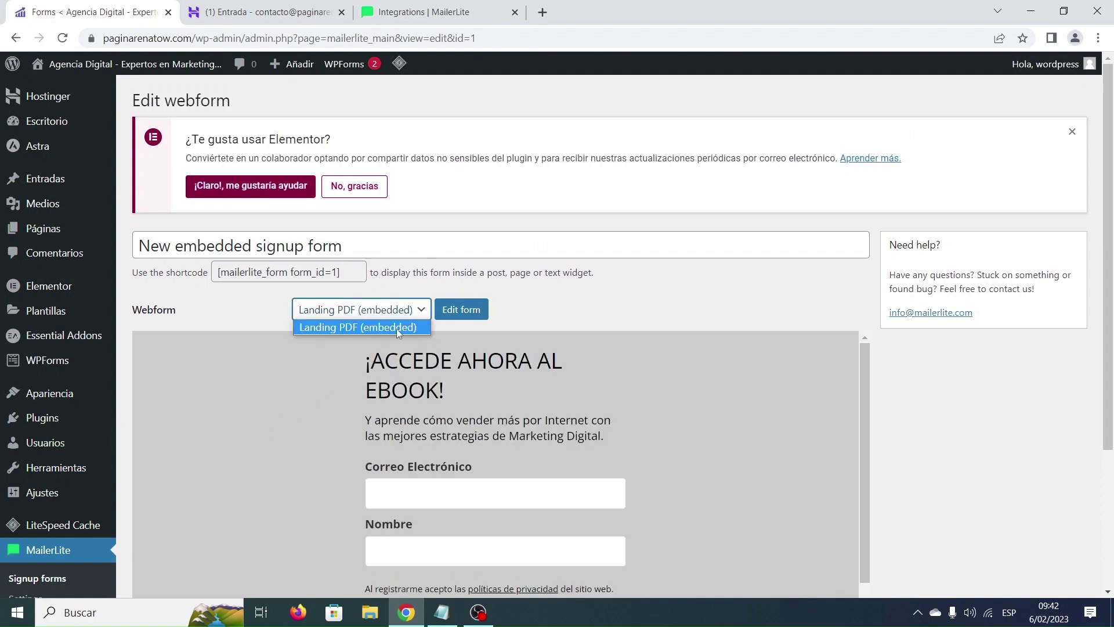
{"action": "left_click", "coordinate": [397, 328]}
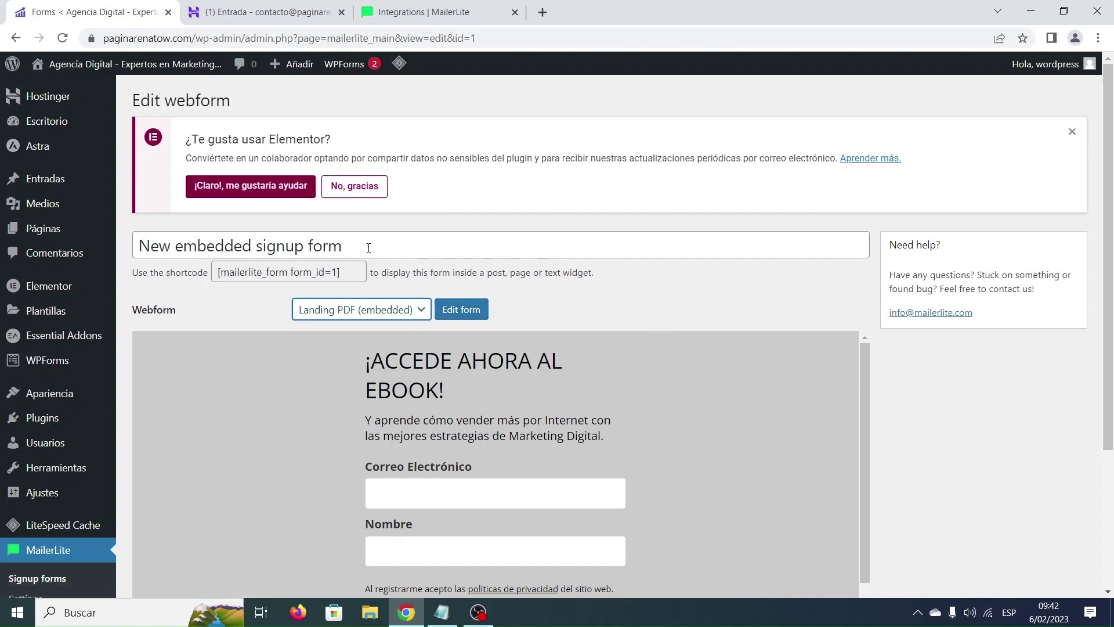
{"action": "left_click_drag", "start_coordinate": [369, 248], "coordinate": [144, 235]}
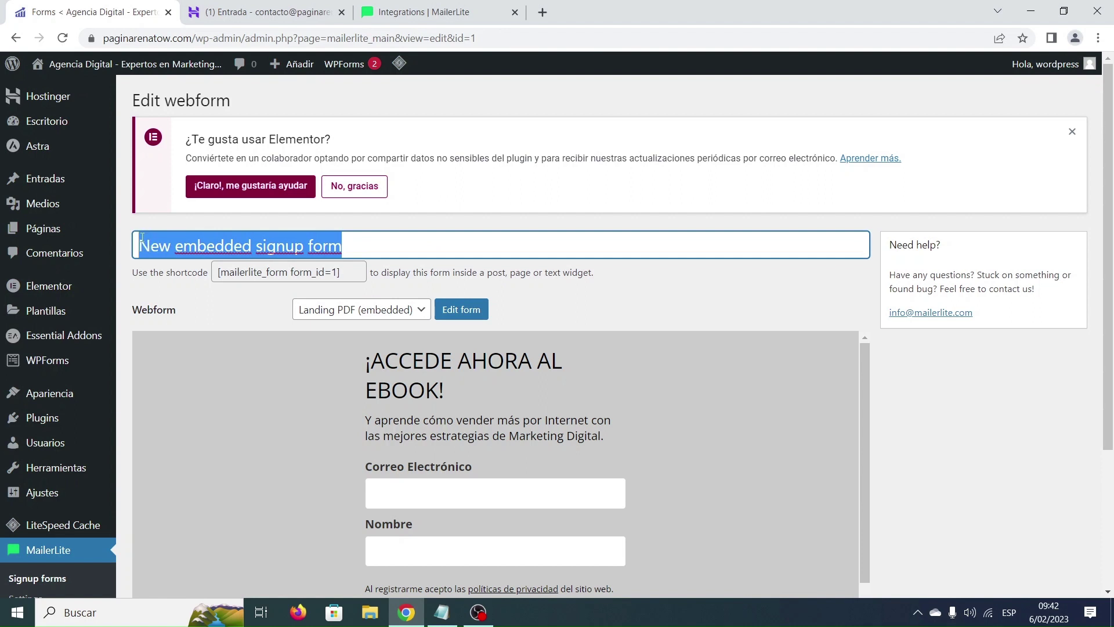
{"action": "type", "text": "Landing PDF"}
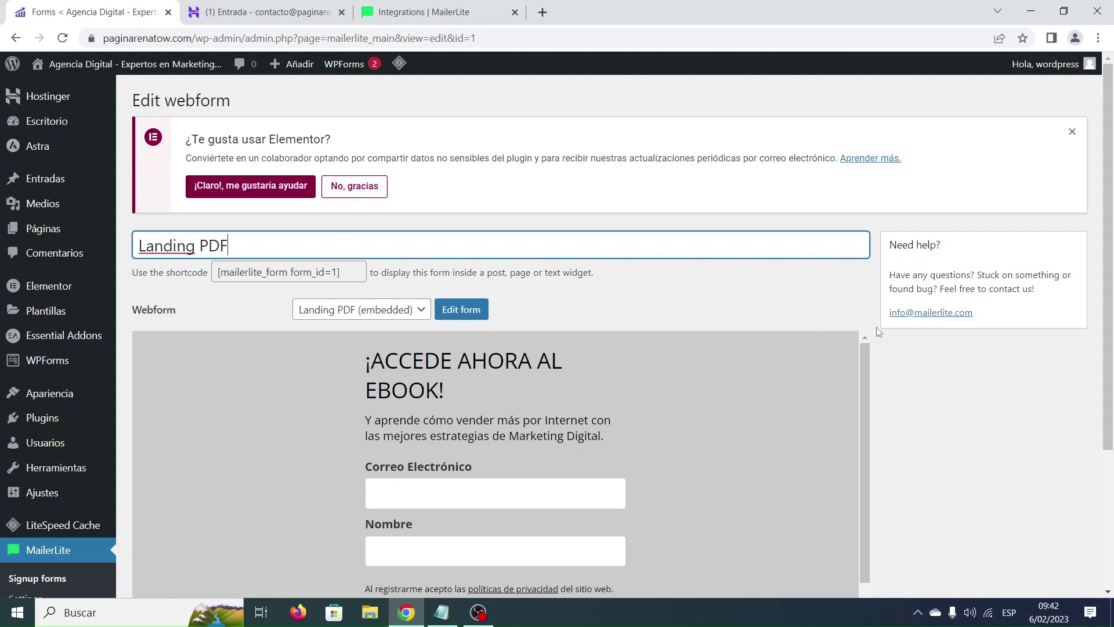
{"action": "scroll", "coordinate": [879, 331], "scroll_direction": "down", "scroll_amount": 3}
{"action": "scroll", "coordinate": [771, 332], "scroll_direction": "down", "scroll_amount": 2}
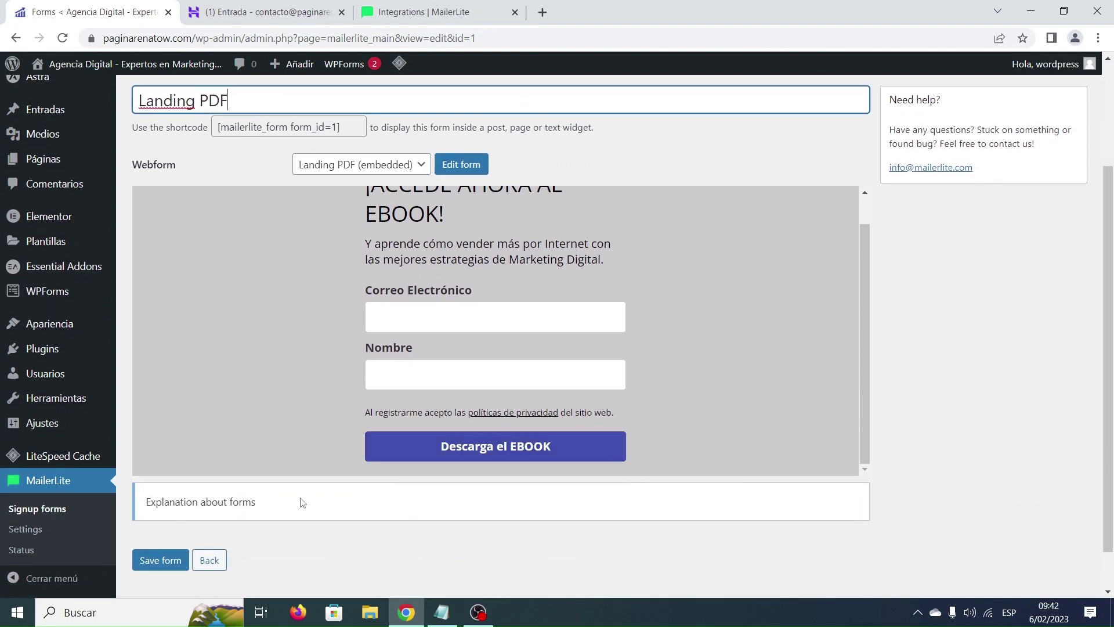
{"action": "left_click", "coordinate": [154, 562]}
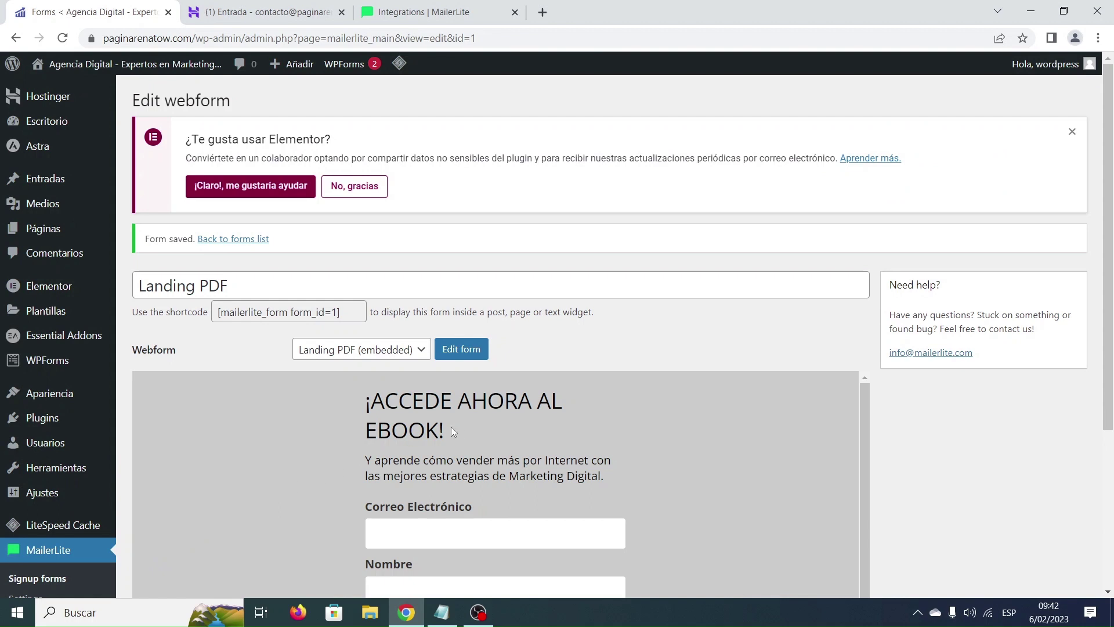
Copy the [mailerlite_form form_id=1] shortcode and go to the public site.
{"action": "scroll", "coordinate": [652, 394], "scroll_direction": "down", "scroll_amount": 1}
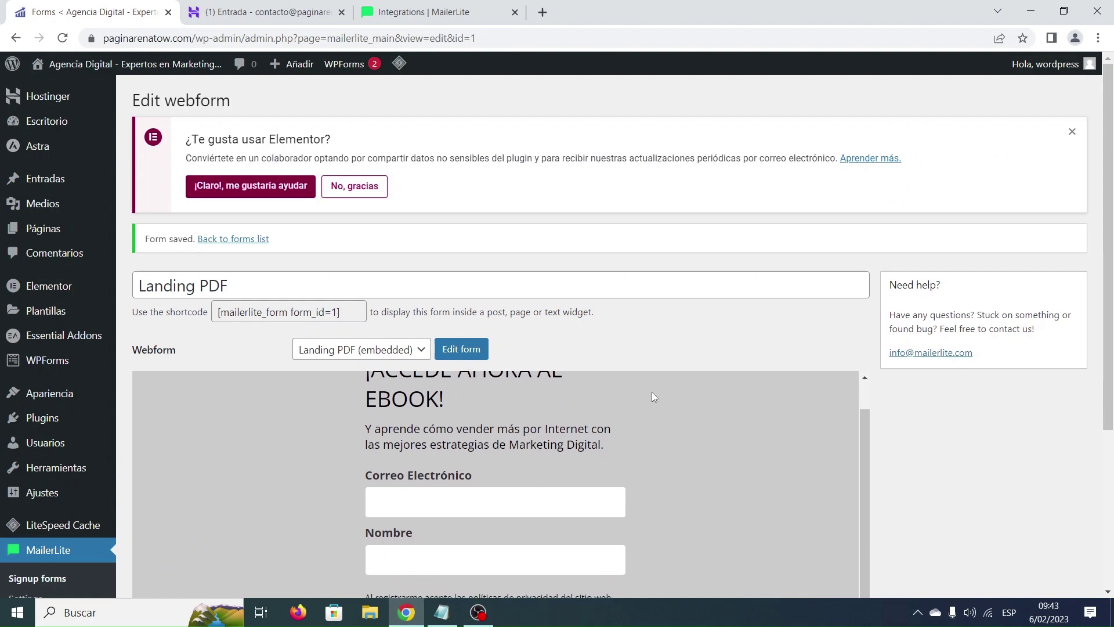
{"action": "scroll", "coordinate": [882, 374], "scroll_direction": "down", "scroll_amount": 3}
{"action": "scroll", "coordinate": [884, 374], "scroll_direction": "up", "scroll_amount": 2}
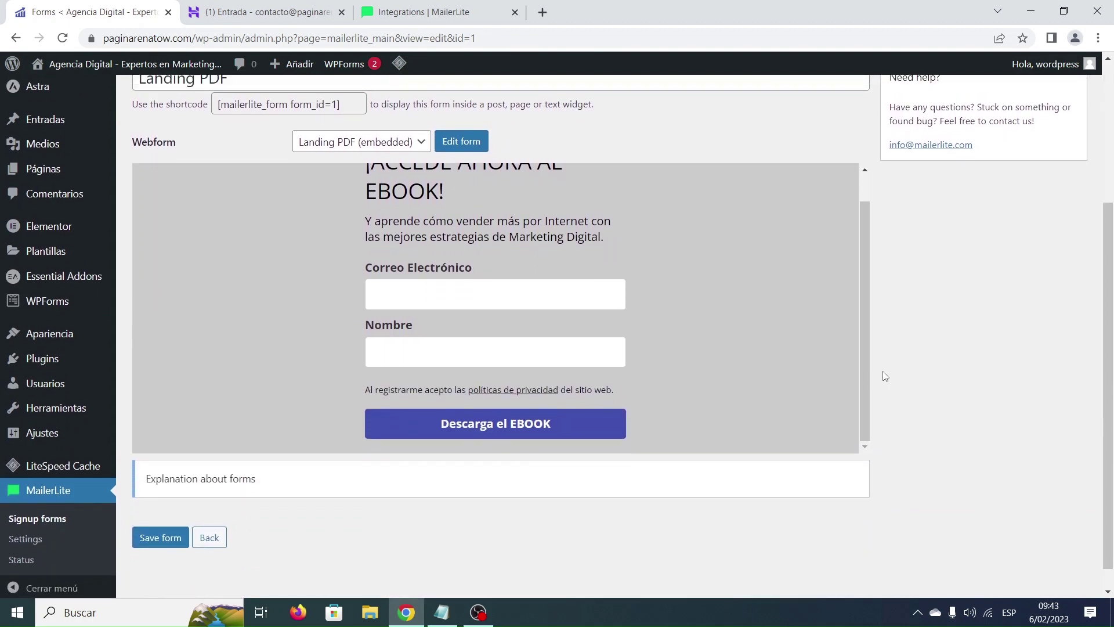
{"action": "scroll", "coordinate": [730, 393], "scroll_direction": "up", "scroll_amount": 1}
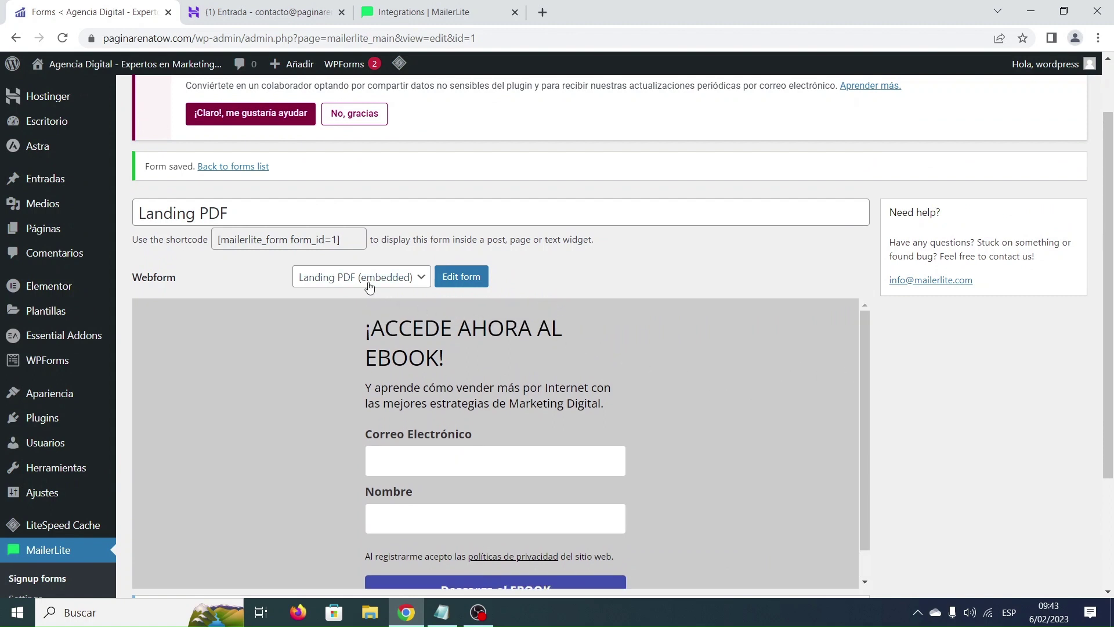
{"action": "left_click_drag", "start_coordinate": [343, 239], "coordinate": [216, 239]}
{"action": "key", "text": "ctrl+c"}
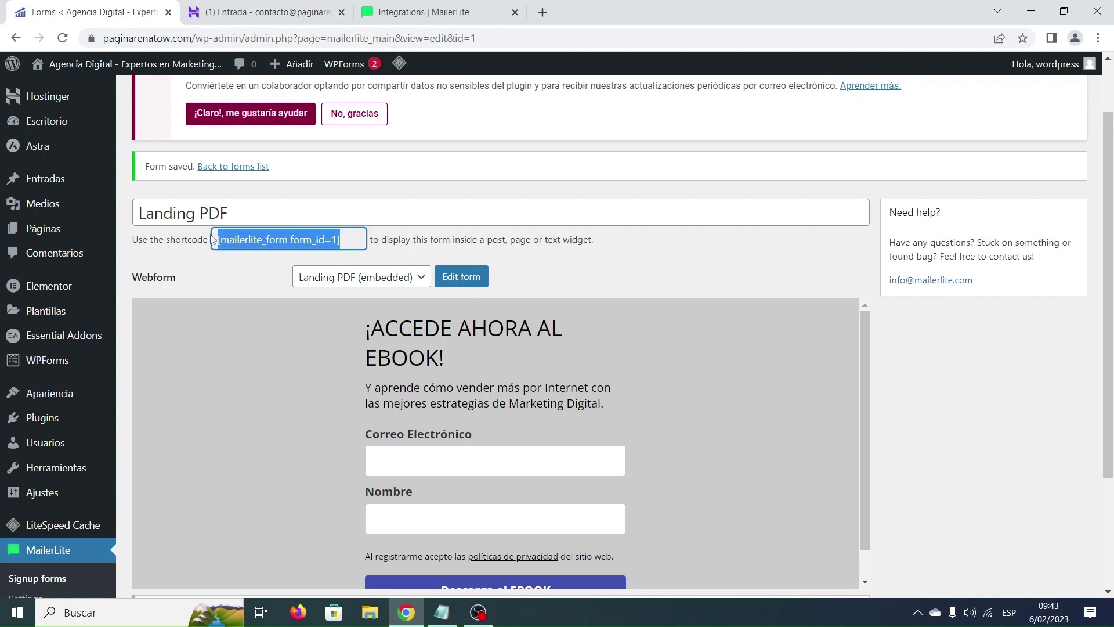
{"action": "mouse_move", "coordinate": [110, 67]}
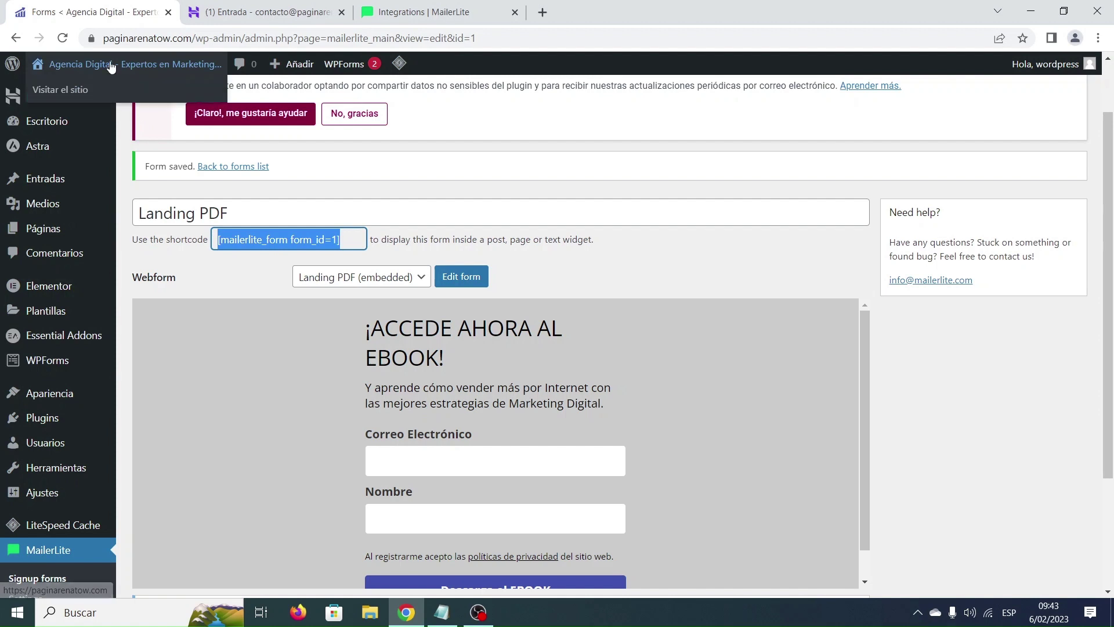
{"action": "left_click", "coordinate": [71, 92]}
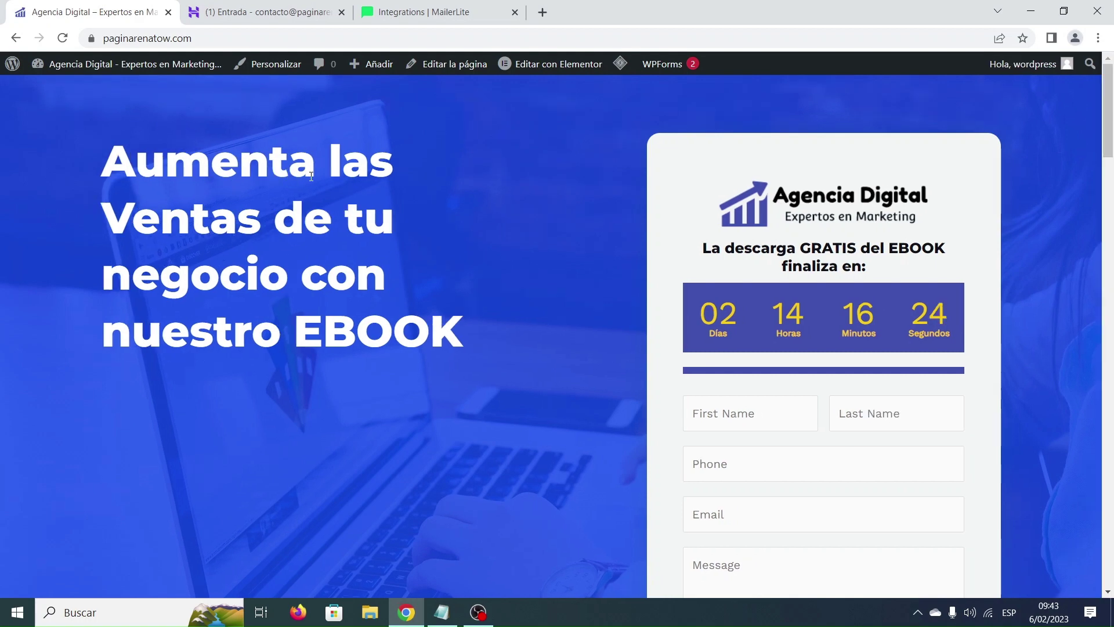
In Elementor, replace [wpforms id="8"] in the form's text widget with [mailerlite_form form_id=1] and update the page.
{"action": "left_click", "coordinate": [554, 65]}
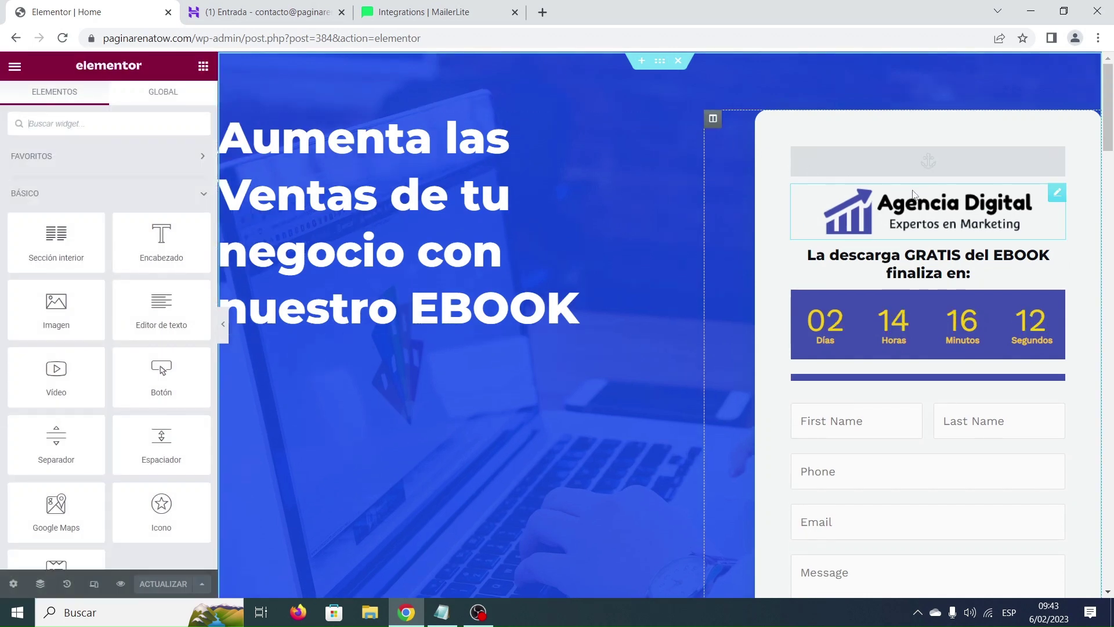
{"action": "scroll", "coordinate": [915, 195], "scroll_direction": "down", "scroll_amount": 2}
{"action": "scroll", "coordinate": [914, 195], "scroll_direction": "down", "scroll_amount": 1}
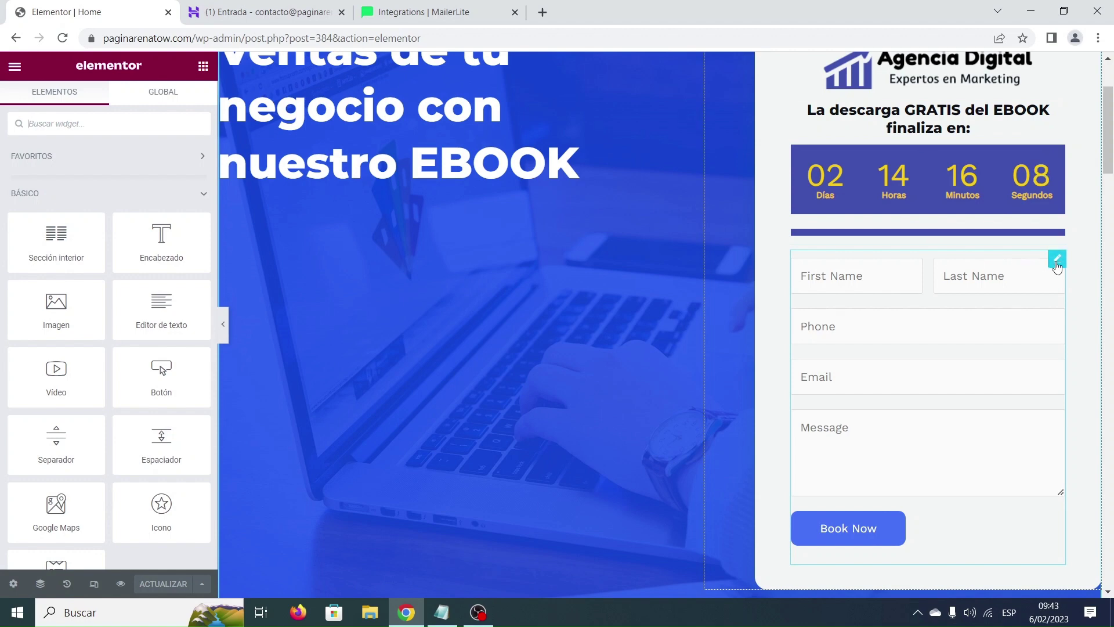
{"action": "left_click", "coordinate": [1057, 259]}
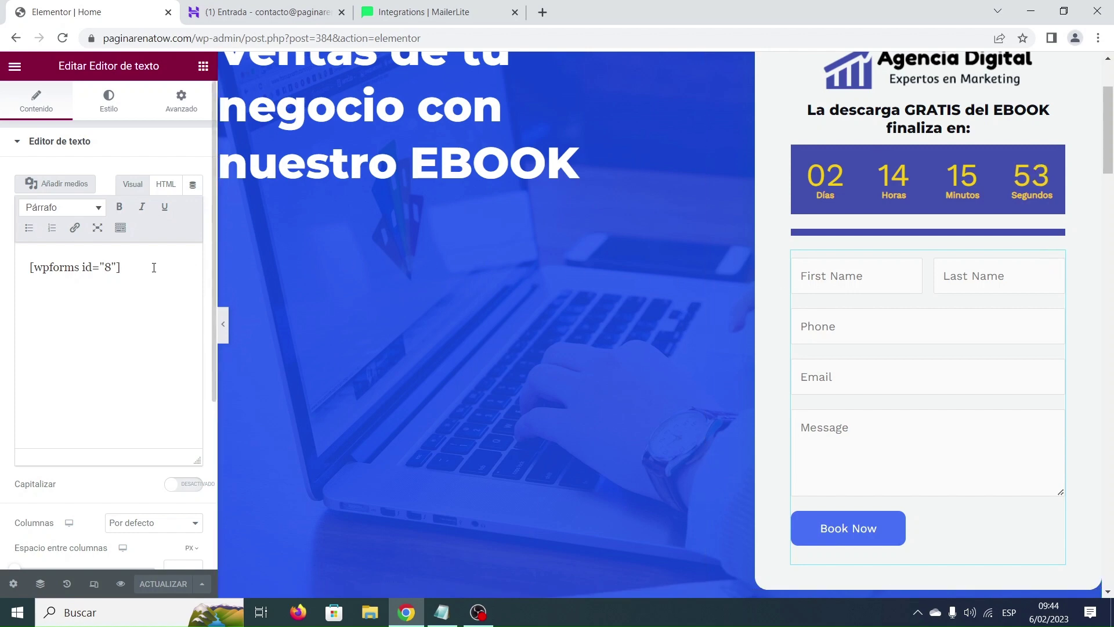
{"action": "left_click_drag", "start_coordinate": [140, 266], "coordinate": [26, 267]}
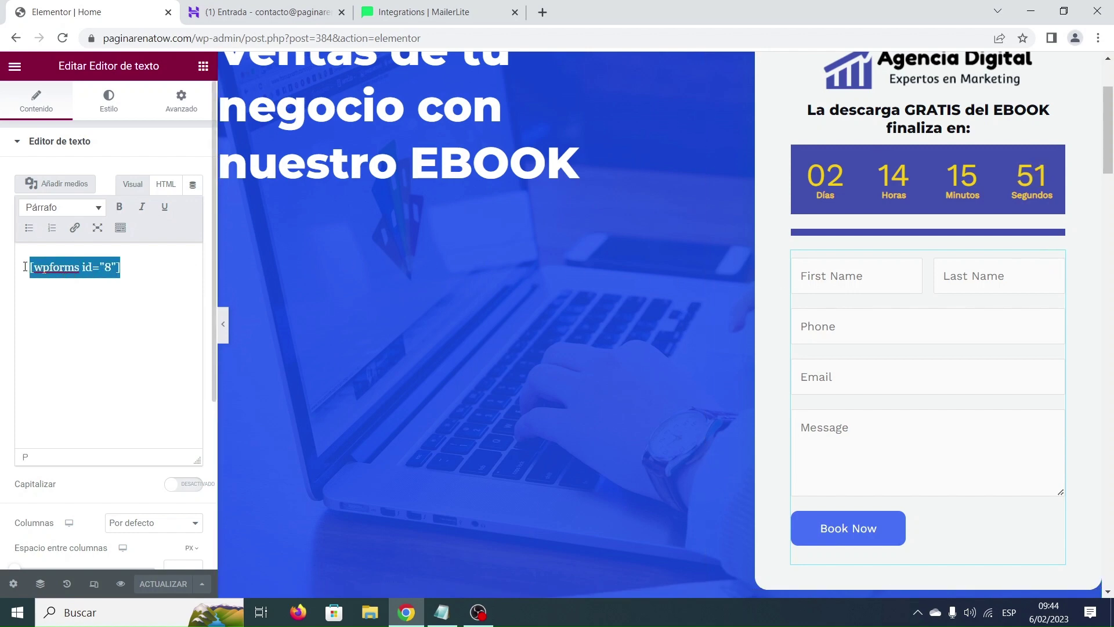
{"action": "key", "text": "ctrl+v"}
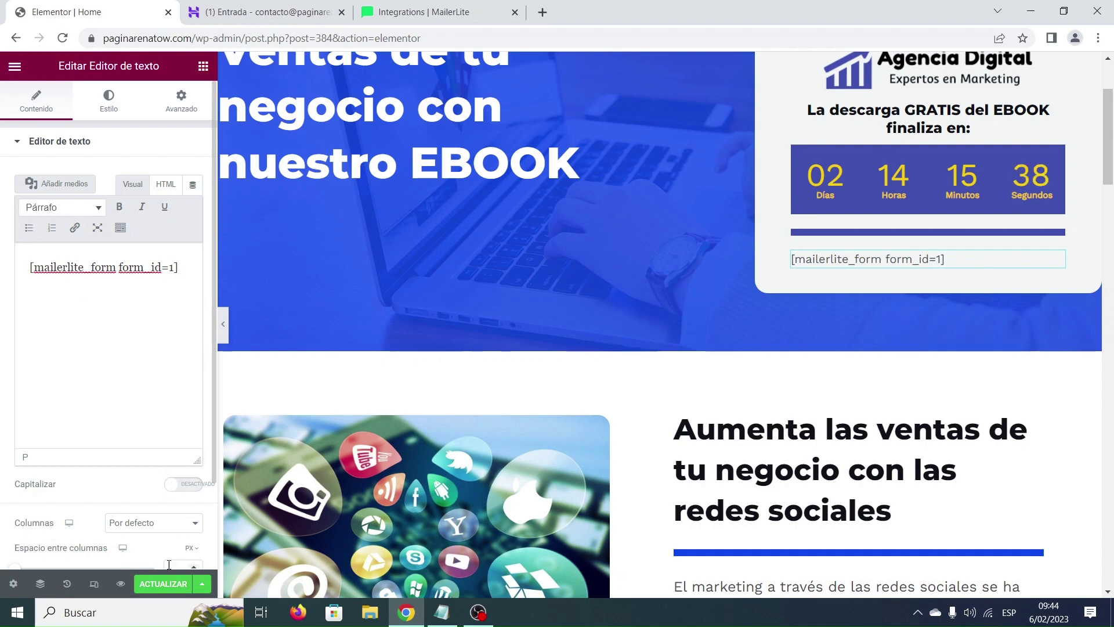
{"action": "left_click", "coordinate": [168, 587]}
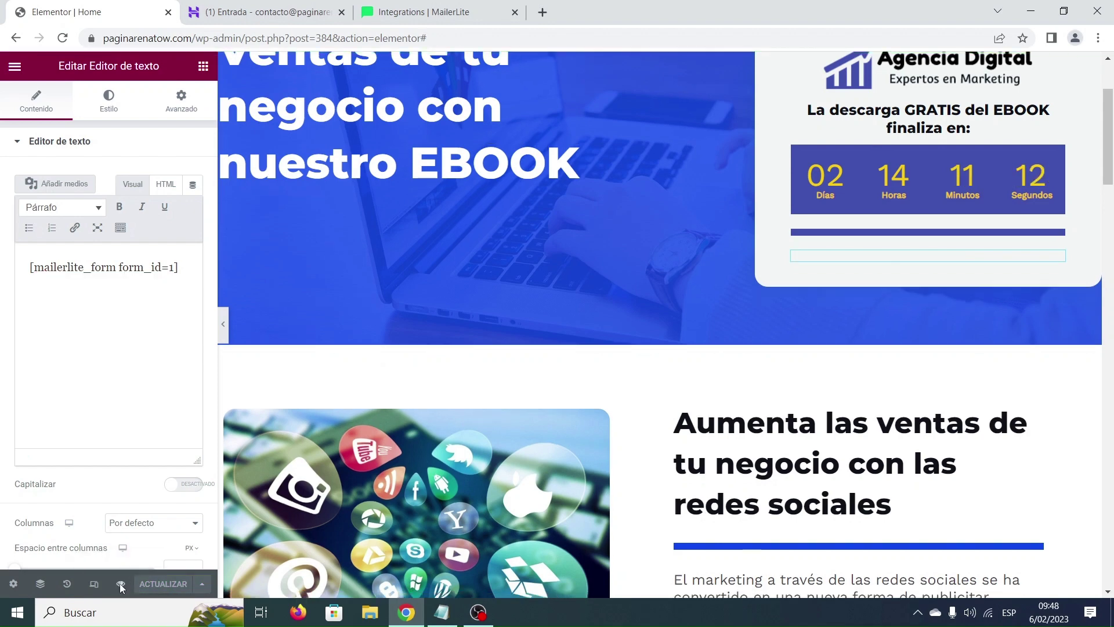
Preview the updated landing page and check its privacy policy link.
{"action": "left_click", "coordinate": [120, 585]}
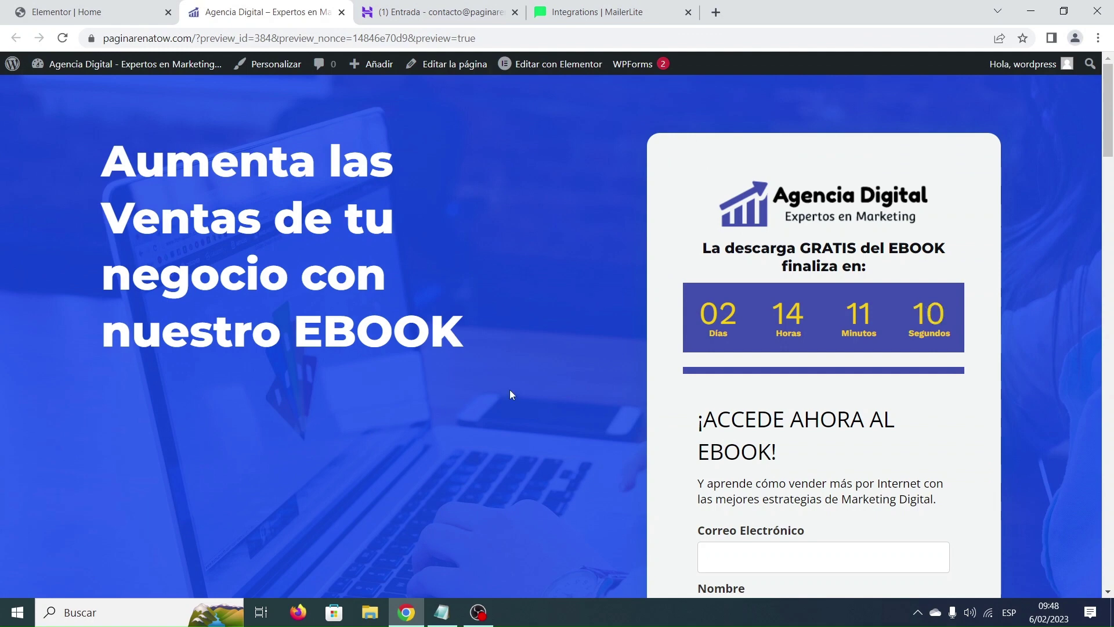
{"action": "scroll", "coordinate": [888, 389], "scroll_direction": "down", "scroll_amount": 2}
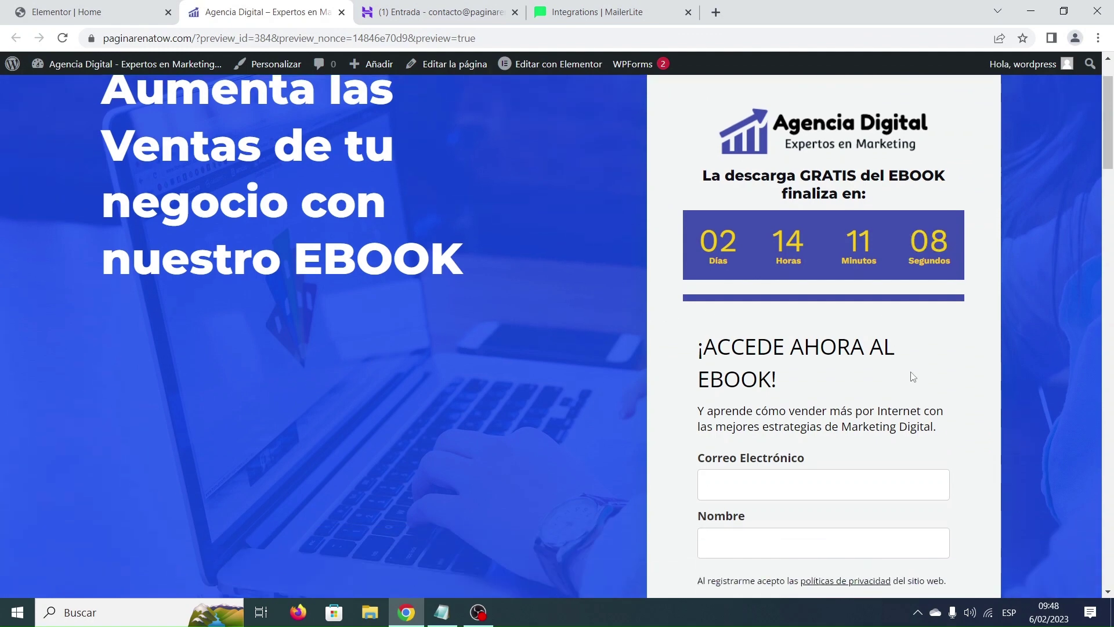
{"action": "scroll", "coordinate": [927, 342], "scroll_direction": "down", "scroll_amount": 1}
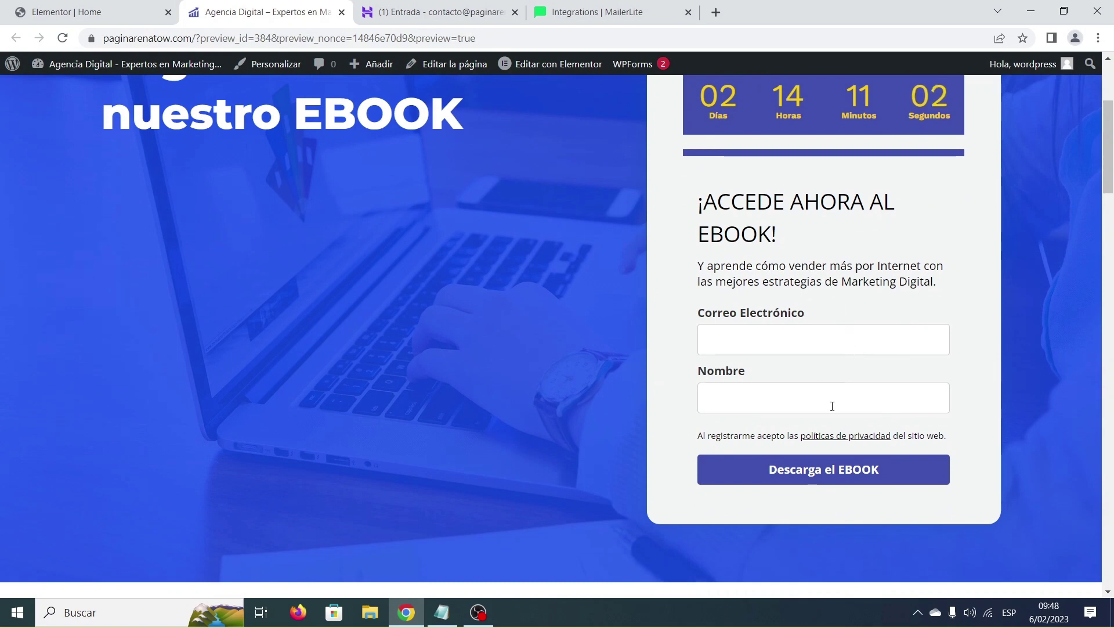
{"action": "left_click", "coordinate": [838, 439]}
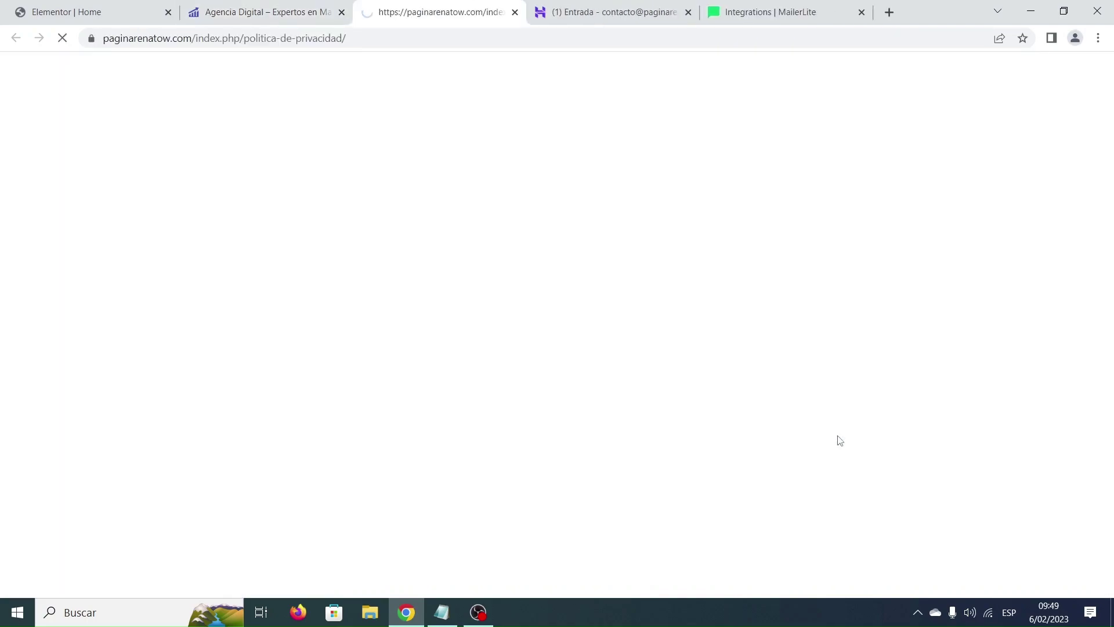
{"action": "scroll", "coordinate": [802, 355], "scroll_direction": "down", "scroll_amount": 13}
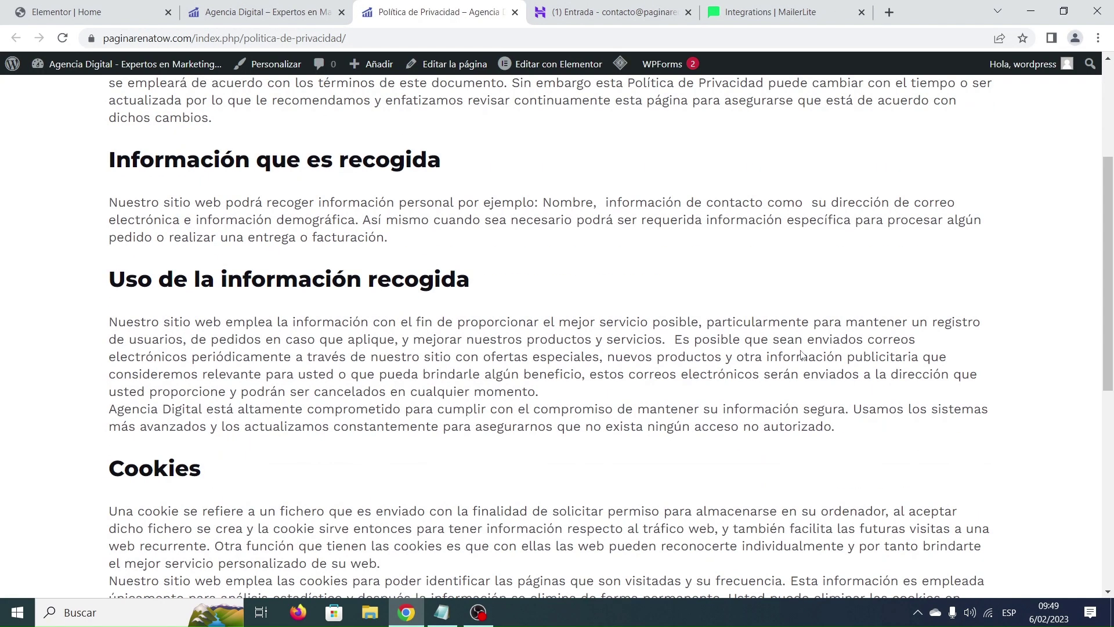
{"action": "scroll", "coordinate": [801, 350], "scroll_direction": "up", "scroll_amount": 13}
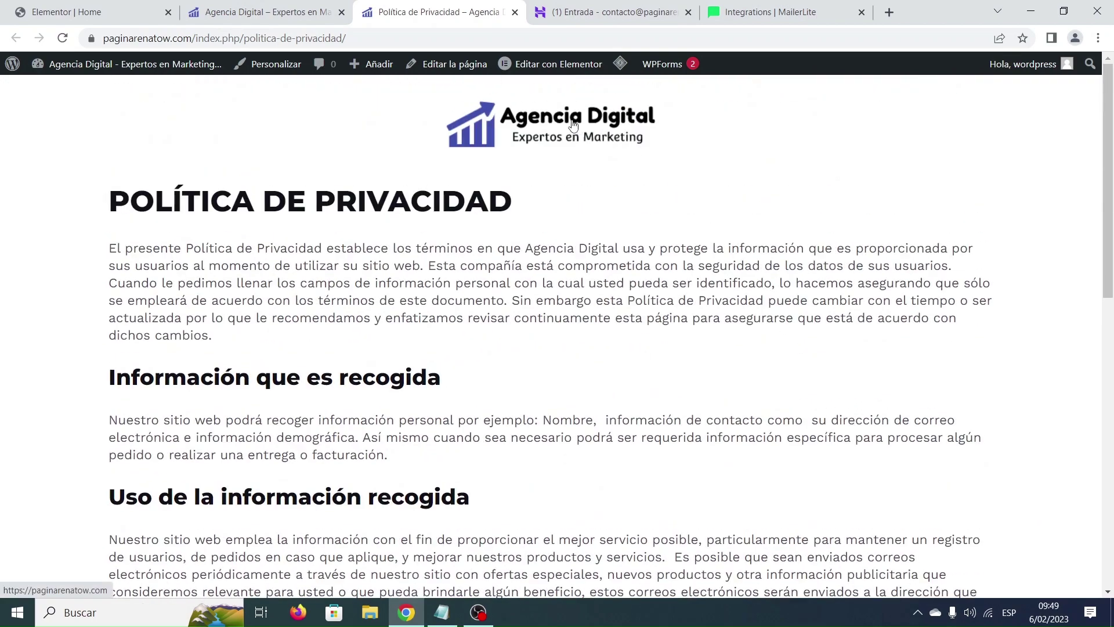
{"action": "left_click", "coordinate": [515, 11]}
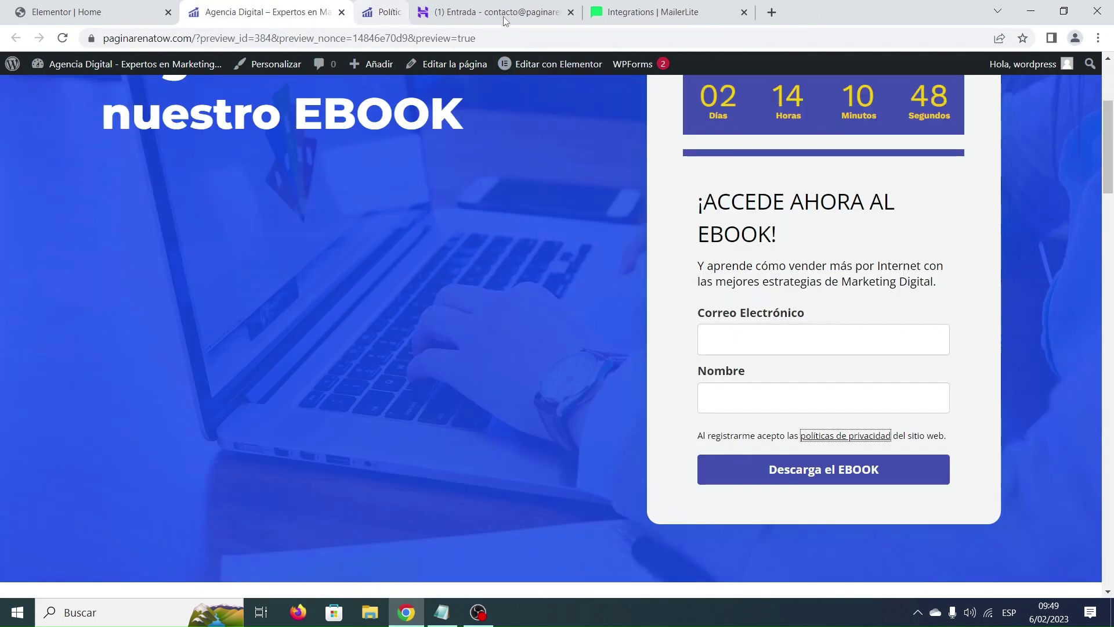
Submit a test signup with an e-mail address and first name via Descarga el EBOOK.
{"action": "left_click", "coordinate": [755, 342]}
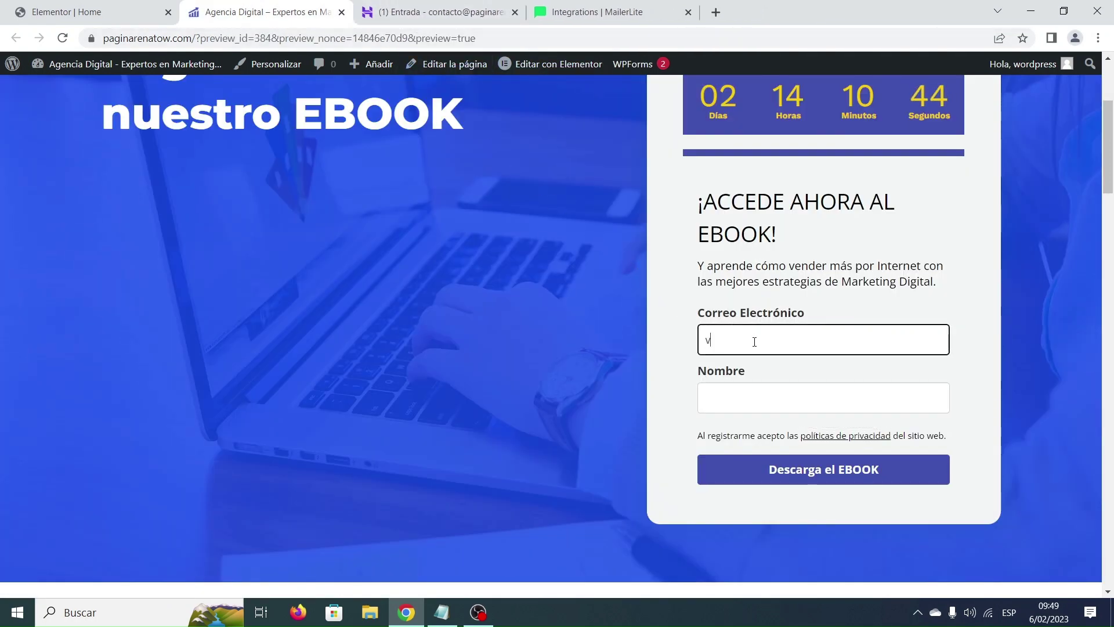
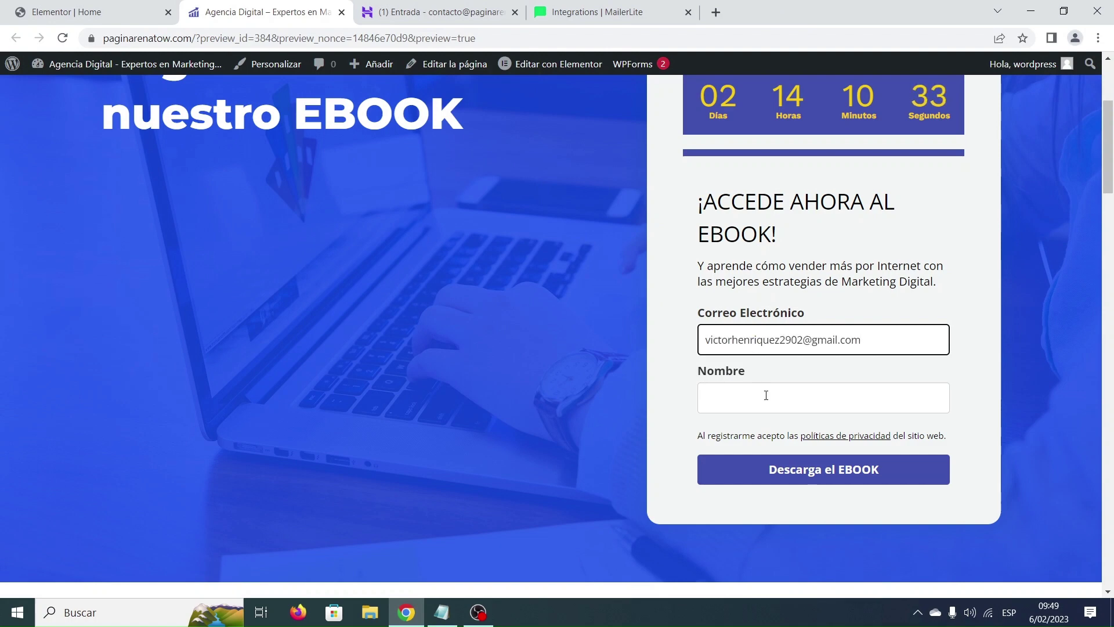
{"action": "left_click", "coordinate": [766, 396]}
{"action": "type", "text": "Vi"}
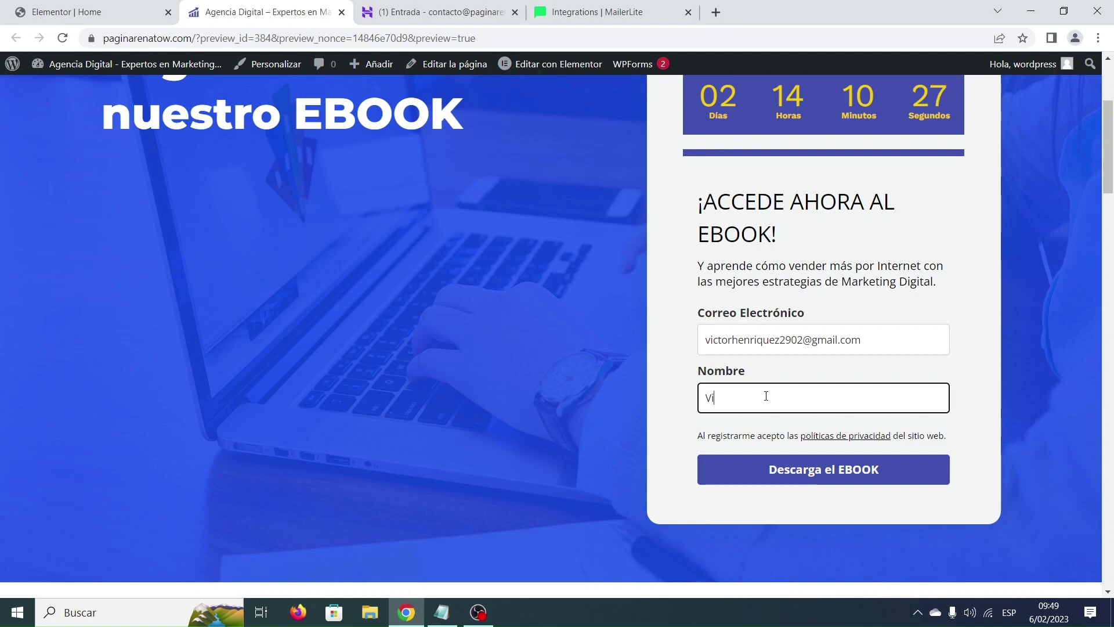
{"action": "type", "text": "ctor"}
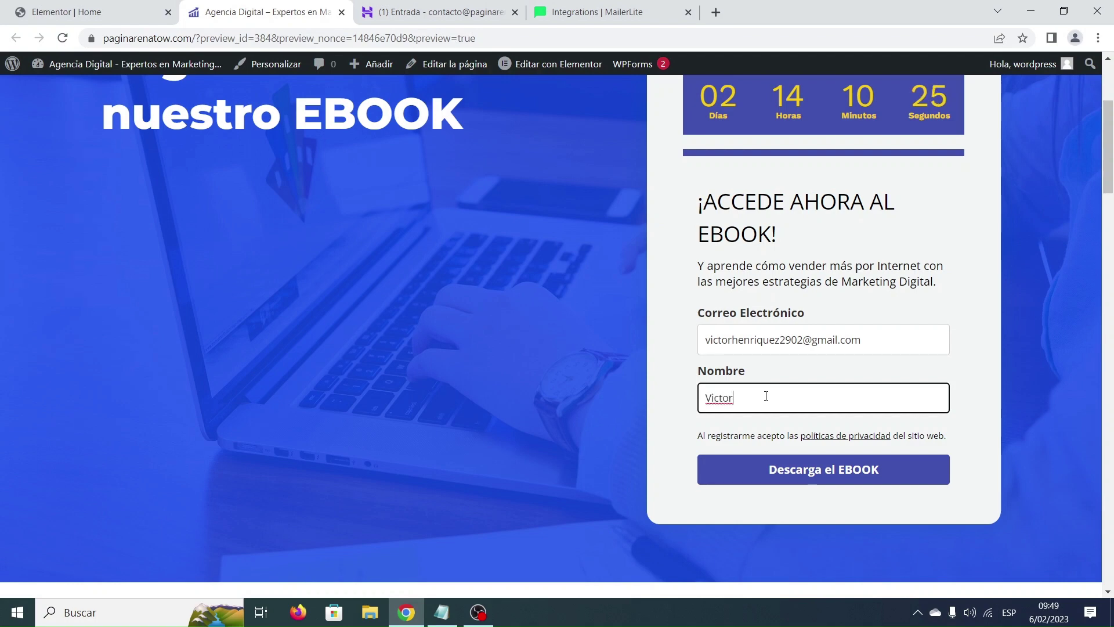
{"action": "left_click", "coordinate": [838, 474]}
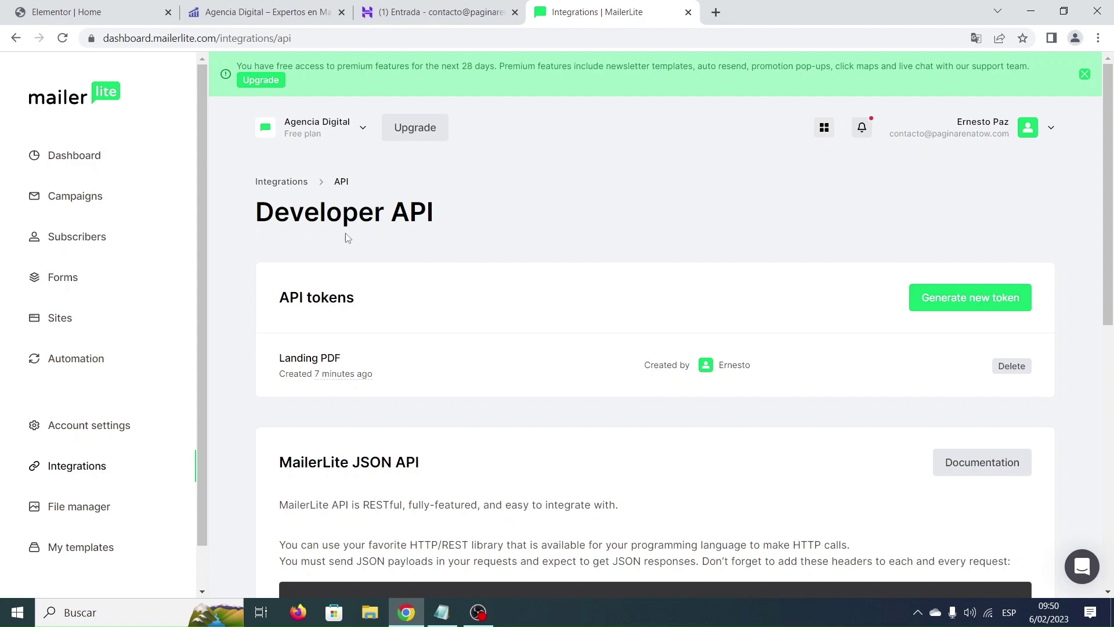
Open the Landing PDF group under Subscribers > Groups and verify the one new test subscriber.
{"action": "left_click", "coordinate": [90, 243]}
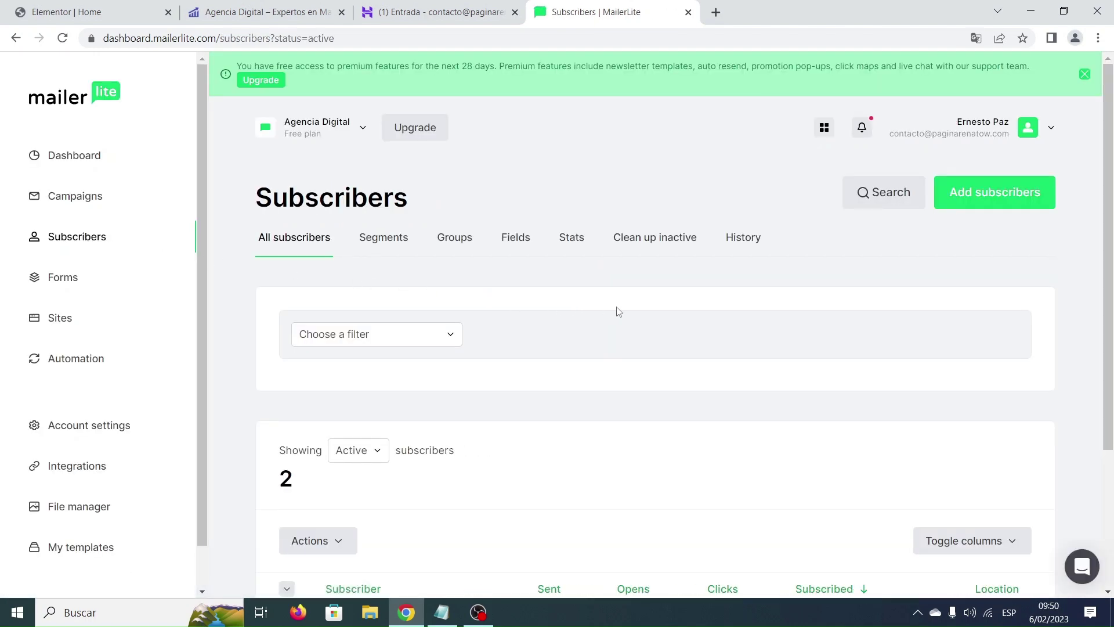
{"action": "scroll", "coordinate": [617, 310], "scroll_direction": "down", "scroll_amount": 3}
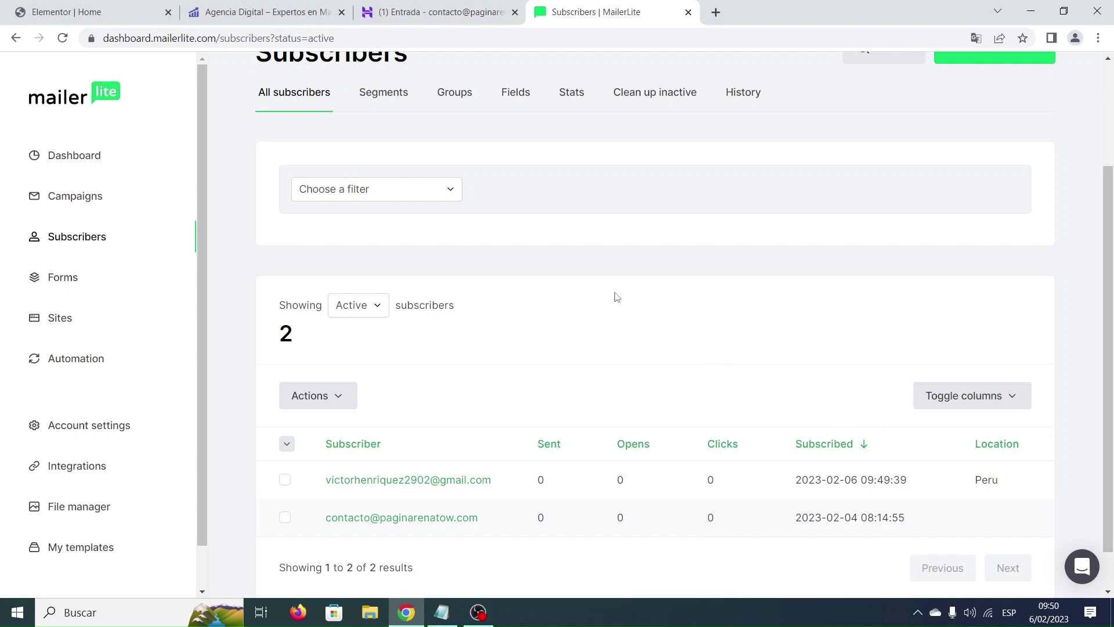
{"action": "left_click", "coordinate": [456, 94]}
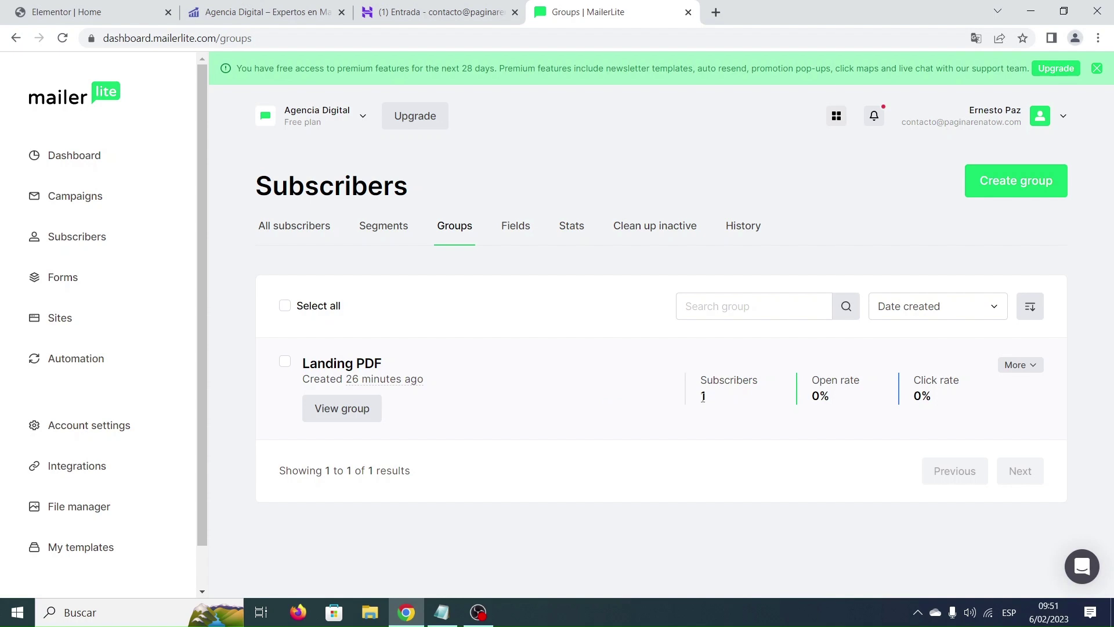
{"action": "left_click", "coordinate": [342, 408]}
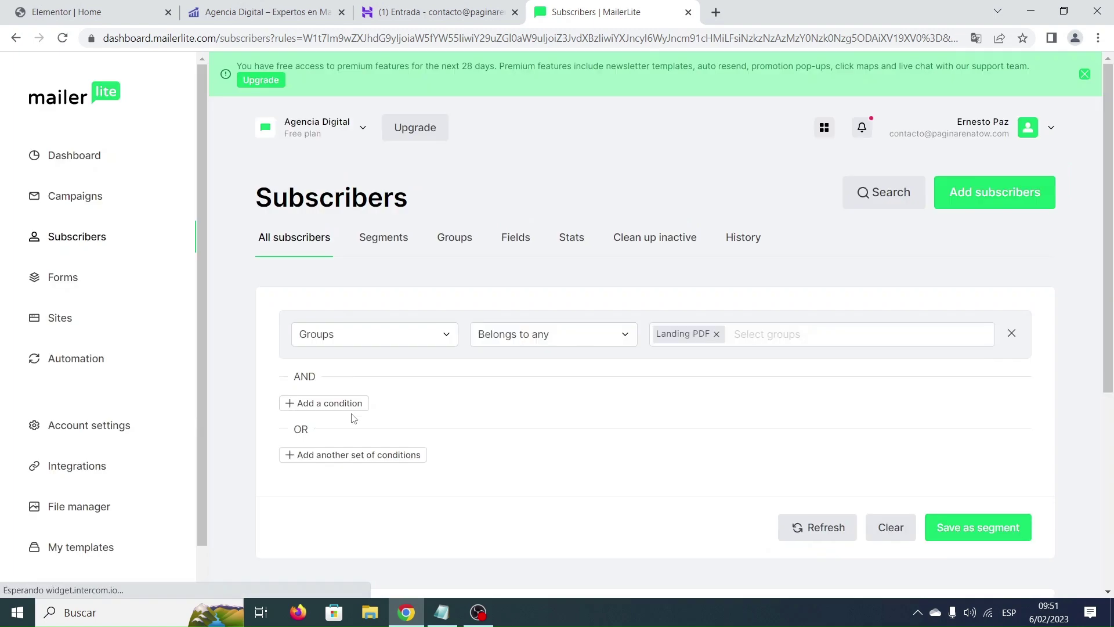
{"action": "scroll", "coordinate": [539, 404], "scroll_direction": "down", "scroll_amount": 4}
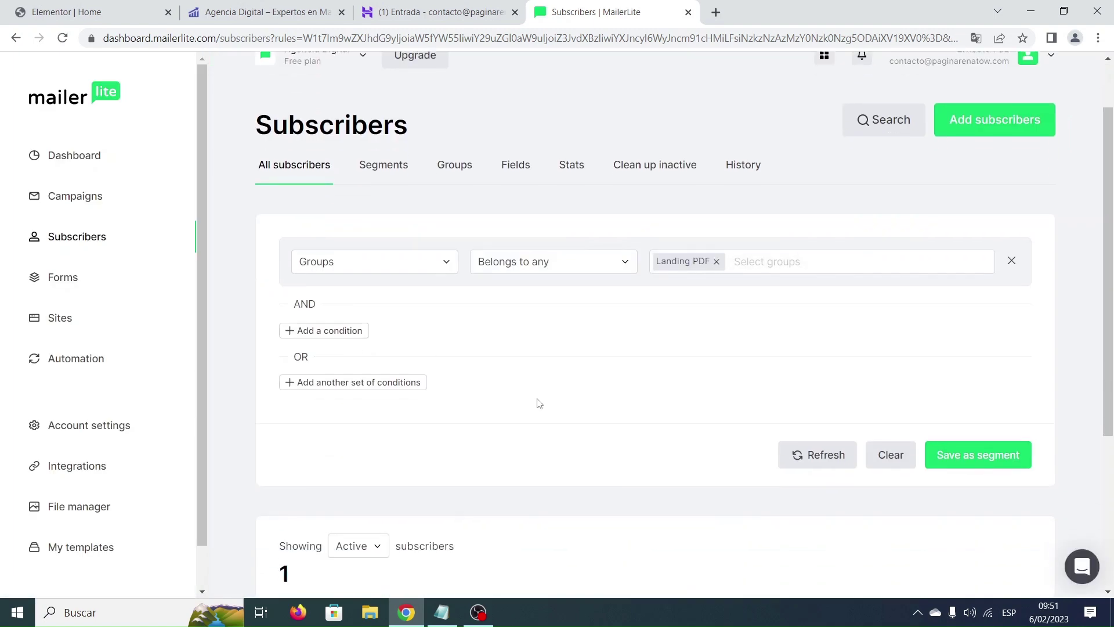
{"action": "scroll", "coordinate": [536, 402], "scroll_direction": "down", "scroll_amount": 1}
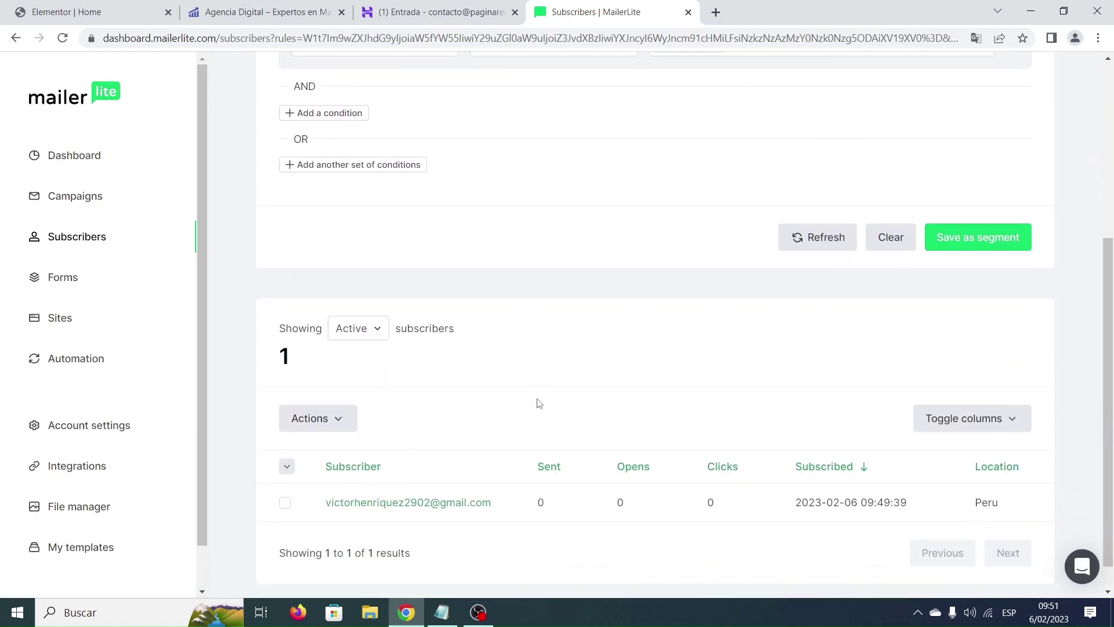
{"action": "scroll", "coordinate": [535, 405], "scroll_direction": "down", "scroll_amount": 1}
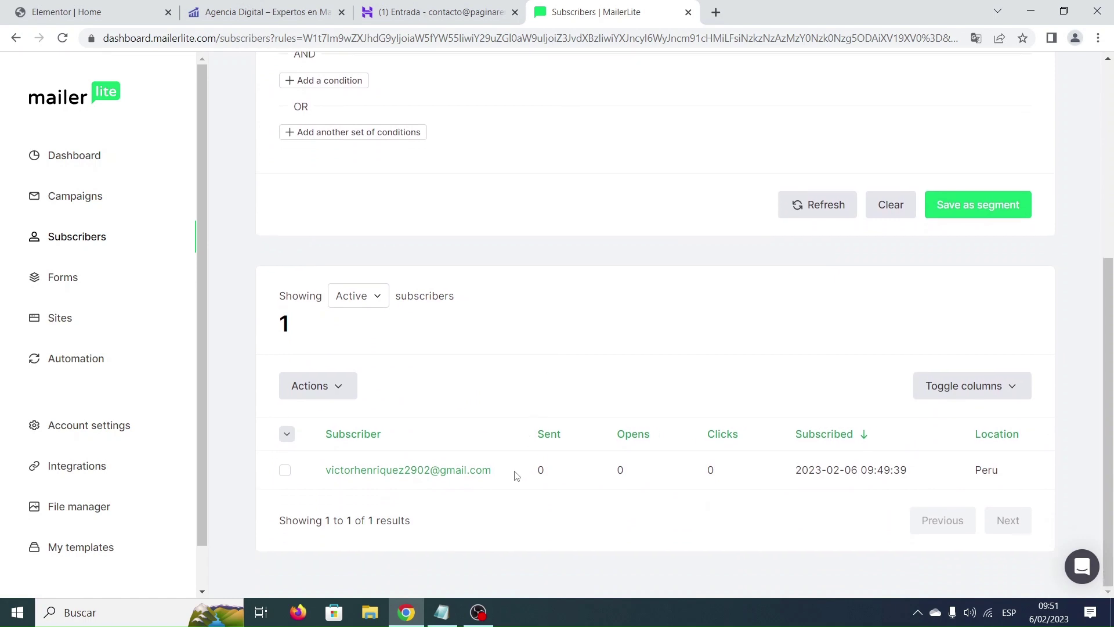